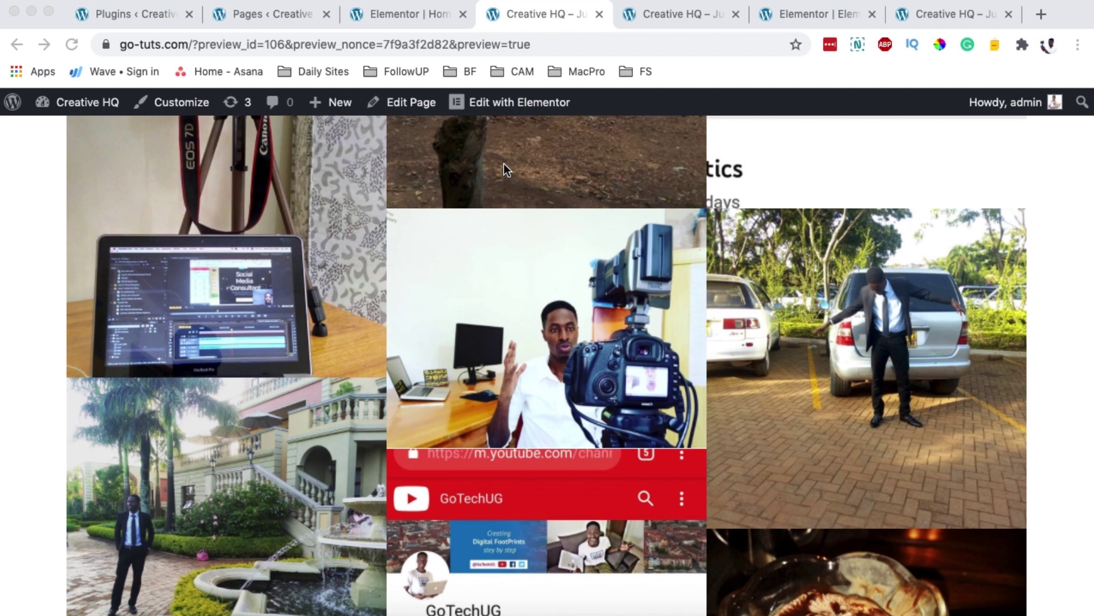
Glance at the Home page editor, then return to the live page preview.
{"action": "left_click", "coordinate": [268, 14]}
{"action": "left_click", "coordinate": [386, 14]}
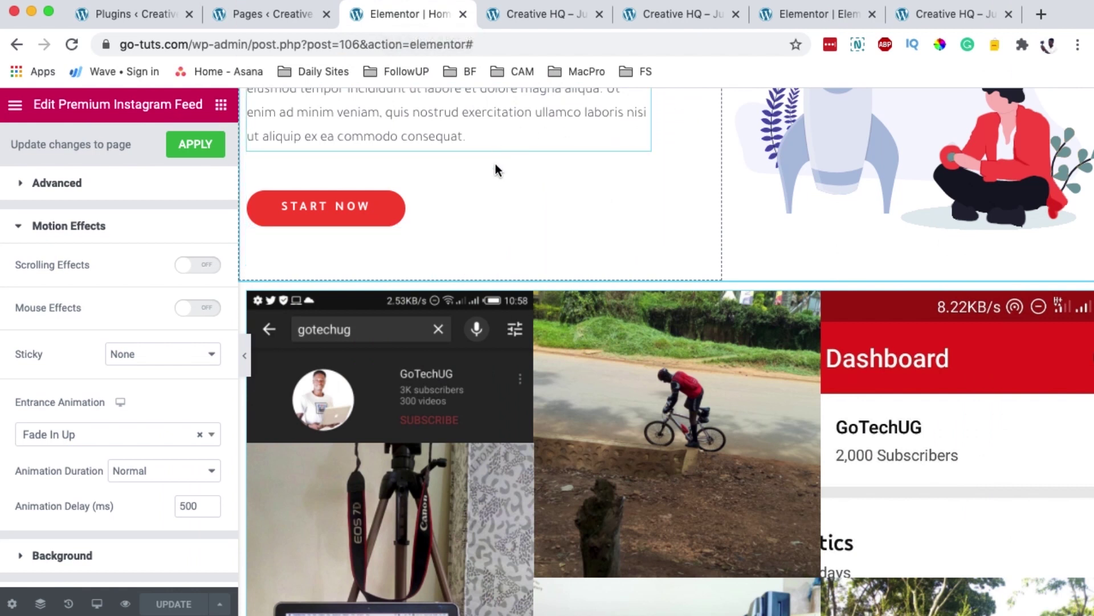
{"action": "left_click", "coordinate": [539, 14]}
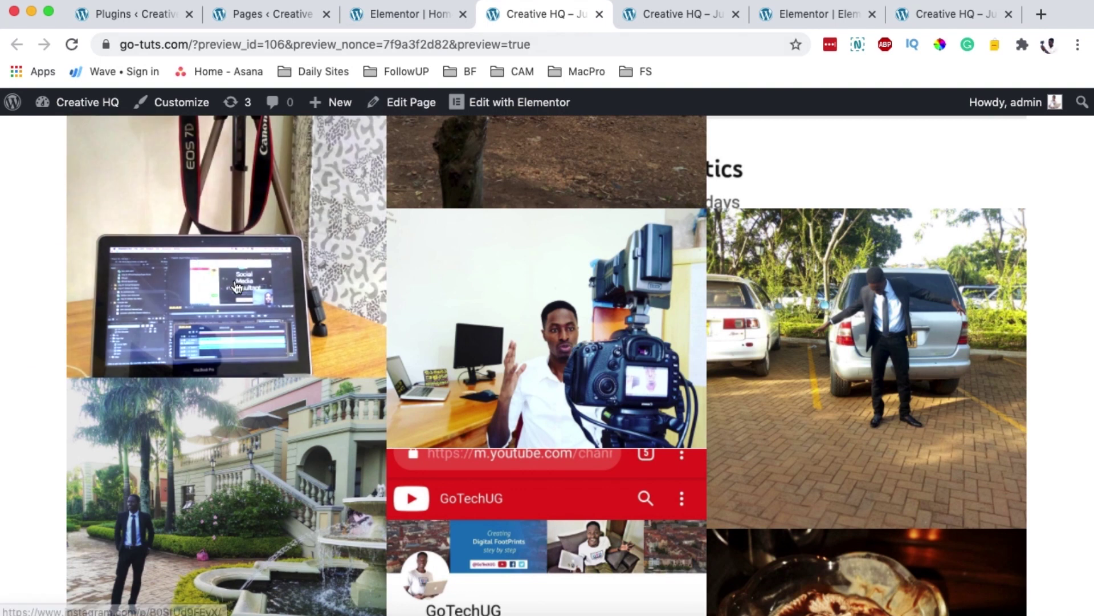
Scroll up and down through the Instagram photo grid on the preview.
{"action": "scroll", "coordinate": [238, 284], "scroll_direction": "up", "scroll_amount": 6}
{"action": "scroll", "coordinate": [234, 279], "scroll_direction": "down", "scroll_amount": 2}
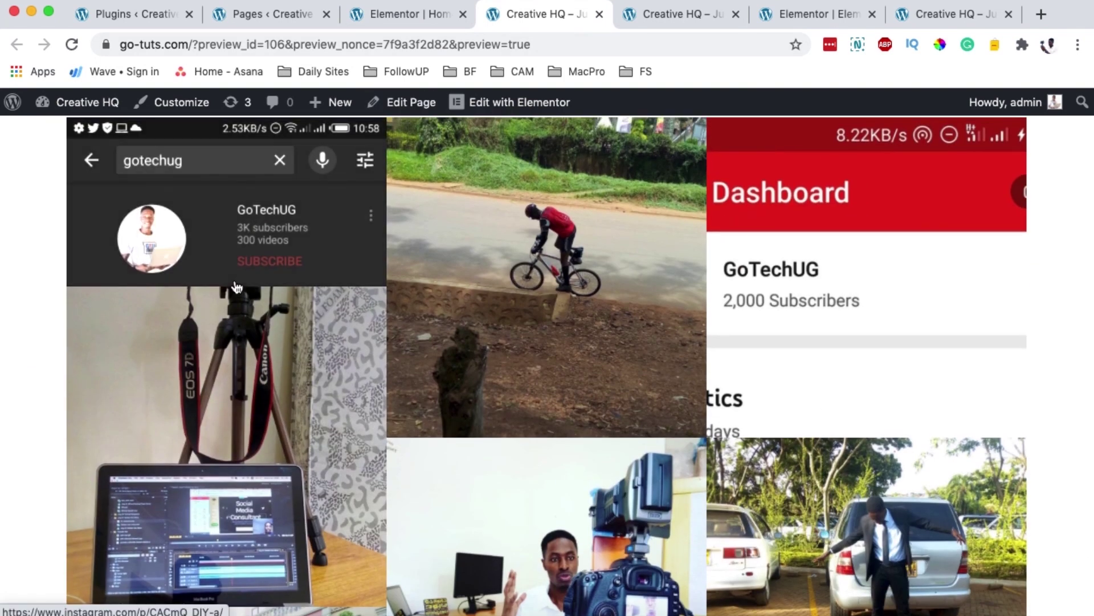
{"action": "scroll", "coordinate": [236, 284], "scroll_direction": "up", "scroll_amount": 1}
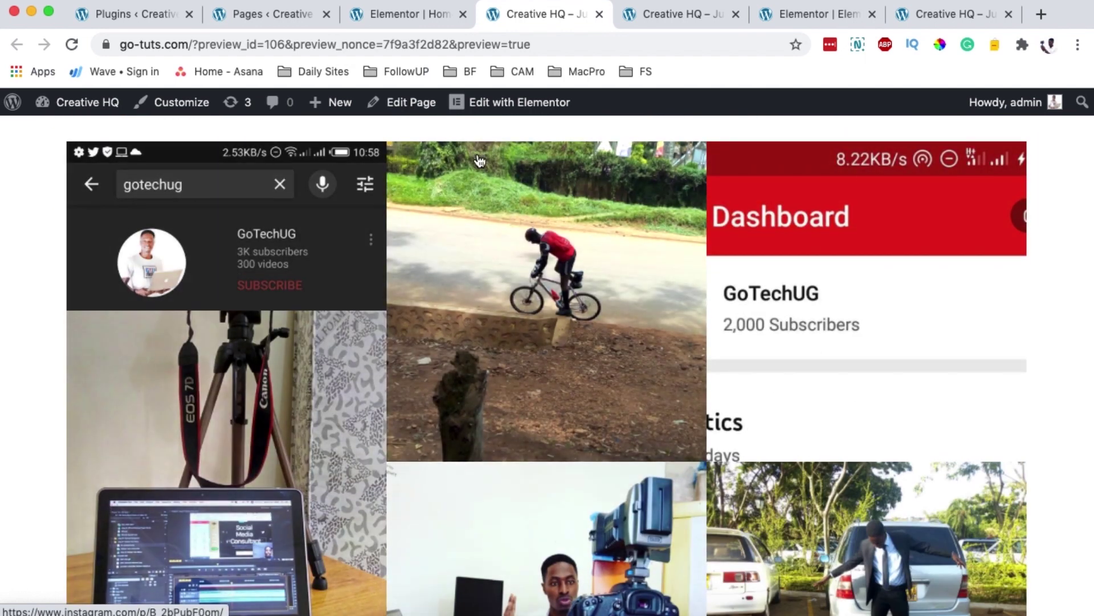
{"action": "scroll", "coordinate": [481, 161], "scroll_direction": "down", "scroll_amount": 10}
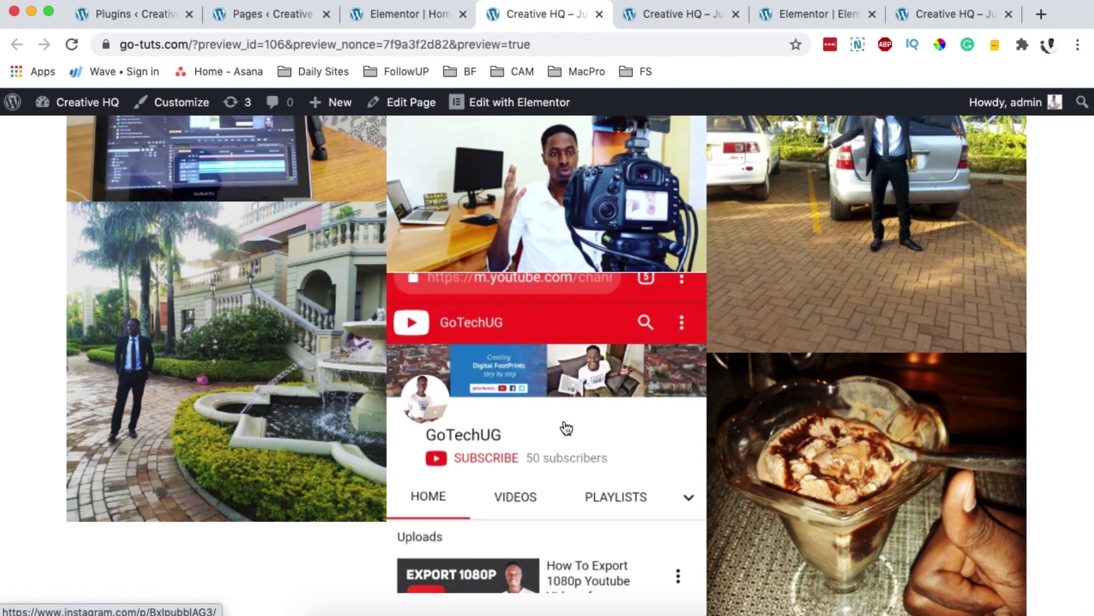
{"action": "scroll", "coordinate": [566, 427], "scroll_direction": "up", "scroll_amount": 5}
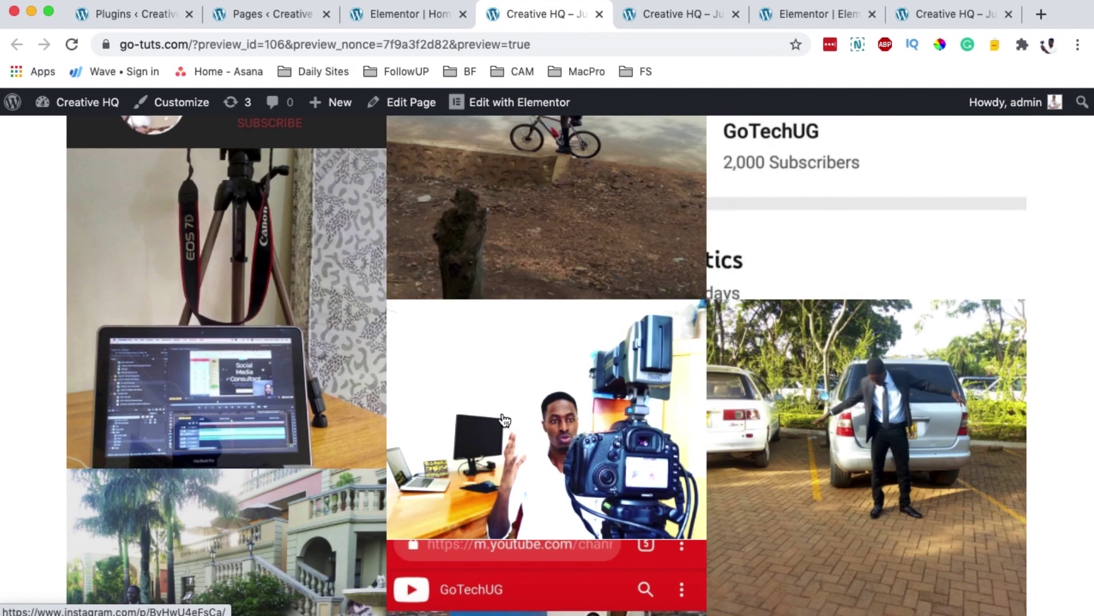
{"action": "scroll", "coordinate": [504, 421], "scroll_direction": "down", "scroll_amount": 5}
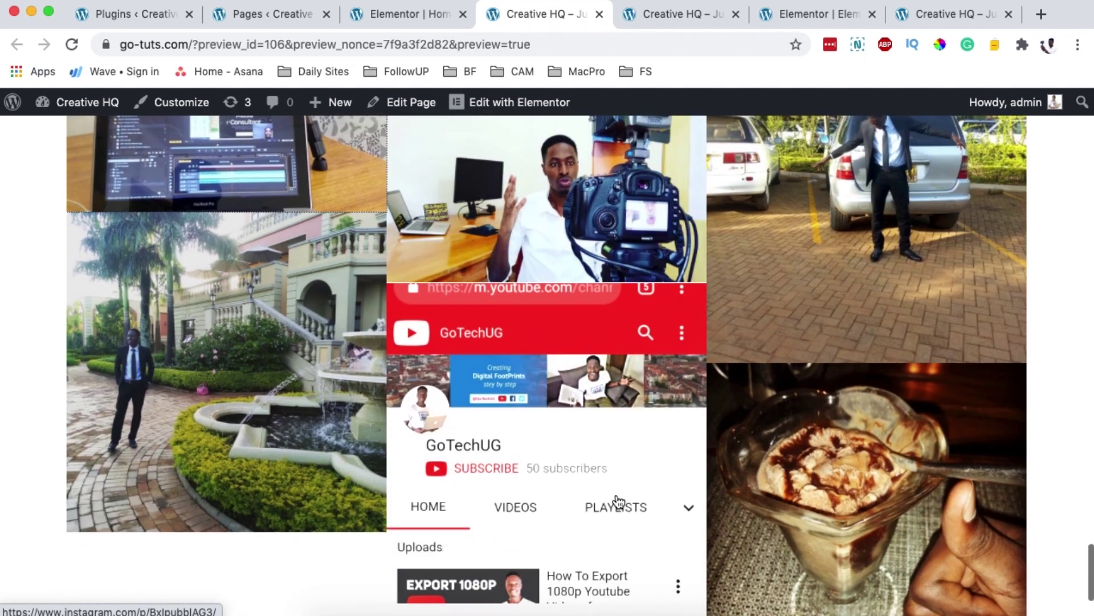
Open the fountain photo's Instagram post, close it, check redirection settings, and return to preview.
{"action": "left_click", "coordinate": [240, 393]}
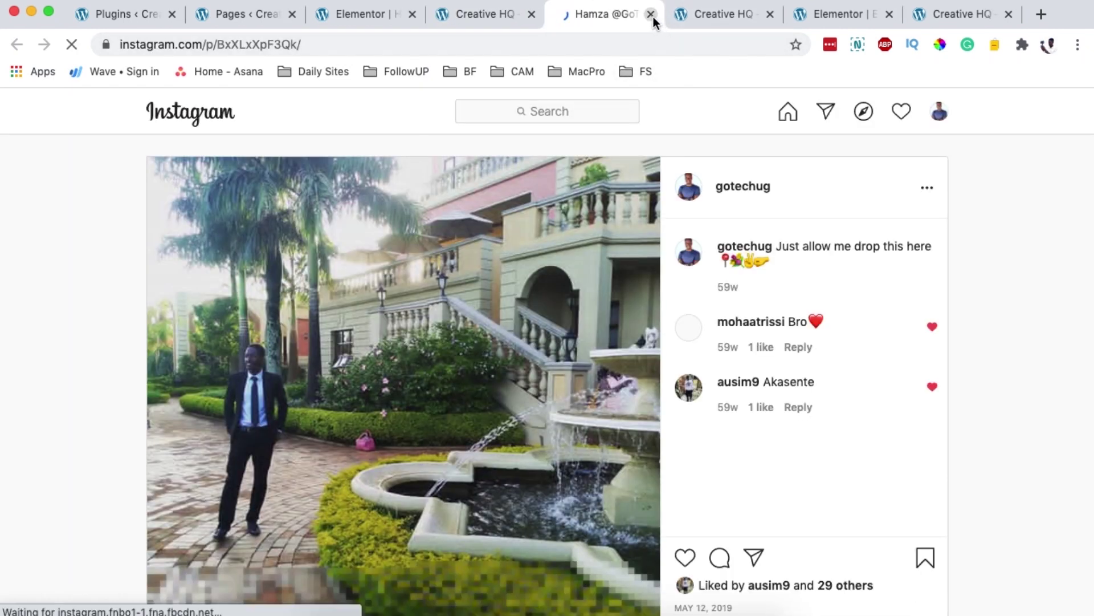
{"action": "left_click", "coordinate": [652, 15]}
{"action": "left_click", "coordinate": [385, 16]}
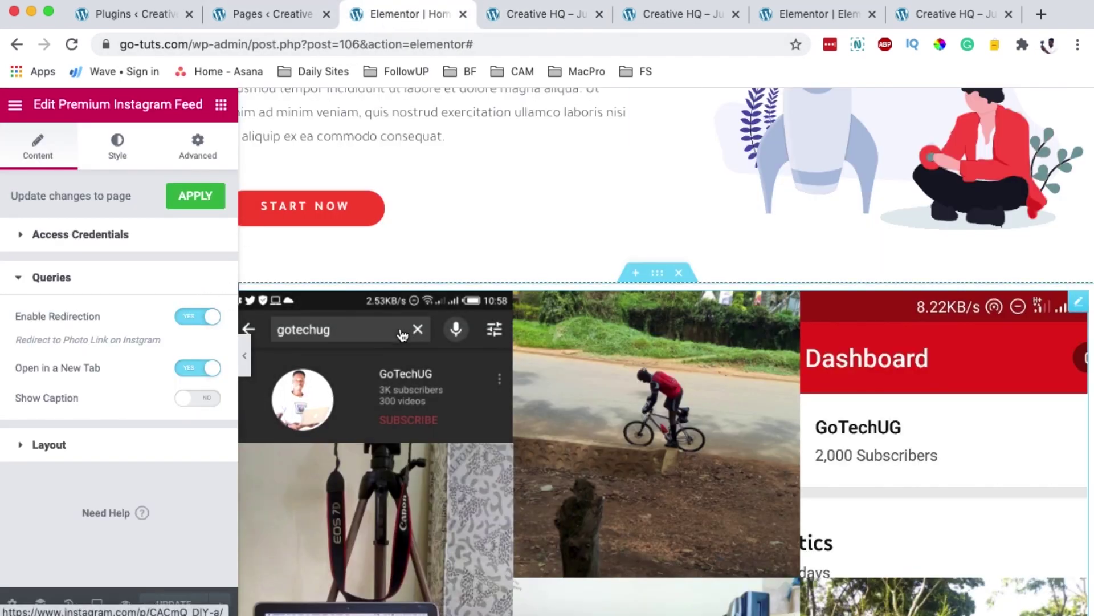
{"action": "left_click", "coordinate": [550, 25]}
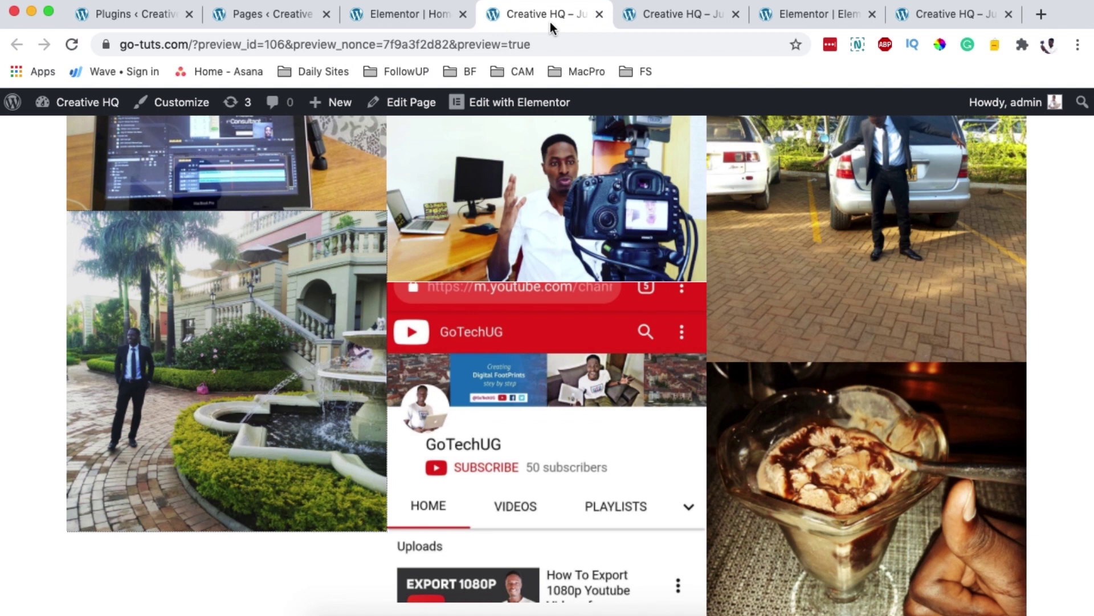
Find Premium Addons PRO 2.0.5 in the Installed Plugins list.
{"action": "left_click", "coordinate": [398, 14]}
{"action": "key", "text": "super+1"}
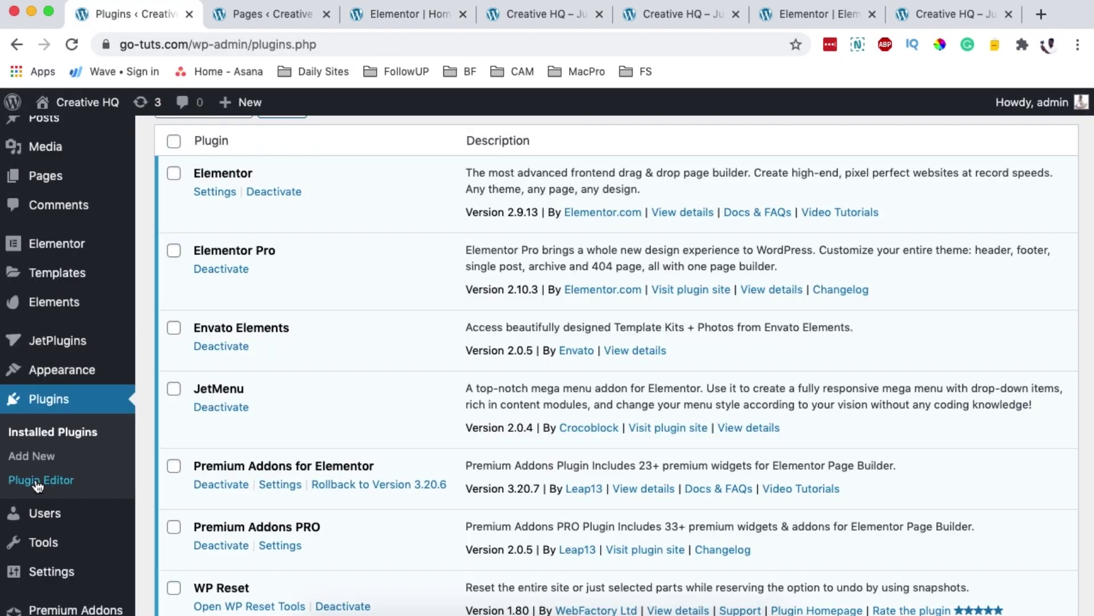
{"action": "scroll", "coordinate": [281, 410], "scroll_direction": "down", "scroll_amount": 3}
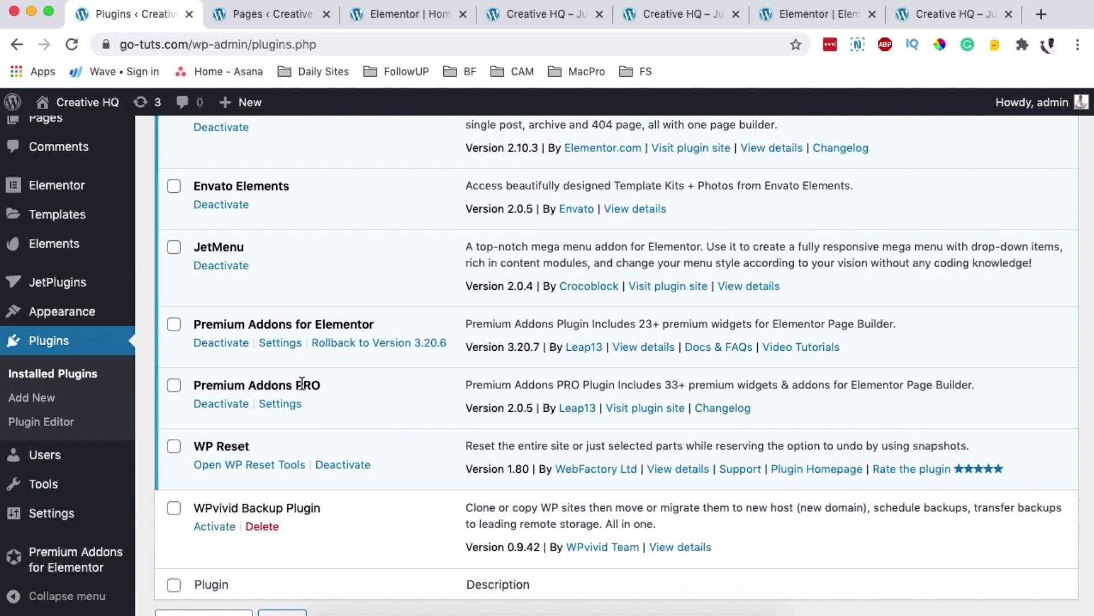
{"action": "left_click_drag", "start_coordinate": [271, 386], "coordinate": [341, 384]}
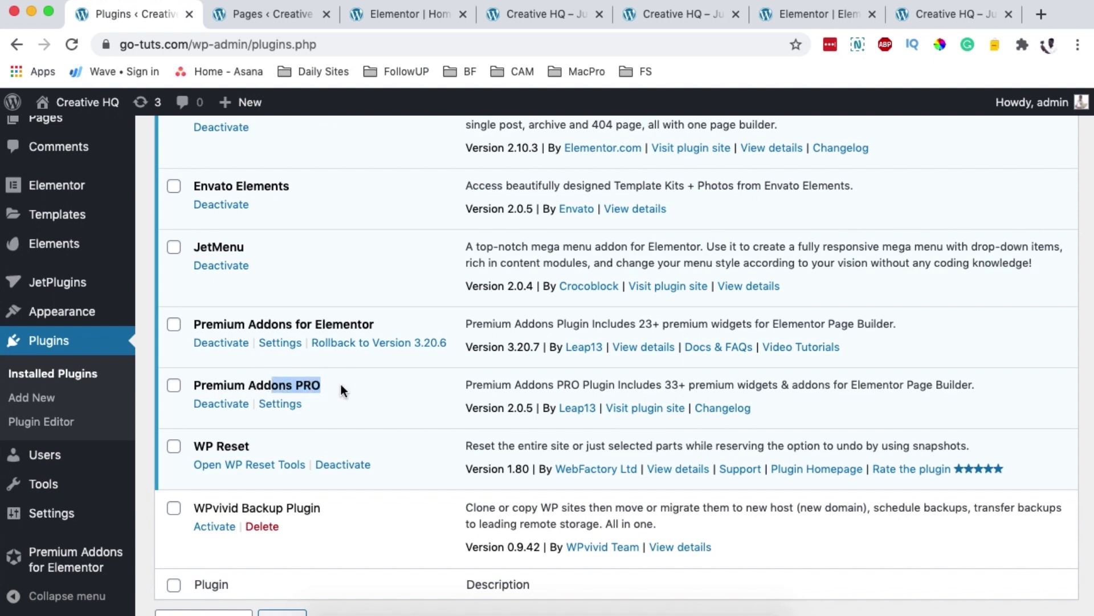
{"action": "left_click", "coordinate": [265, 381]}
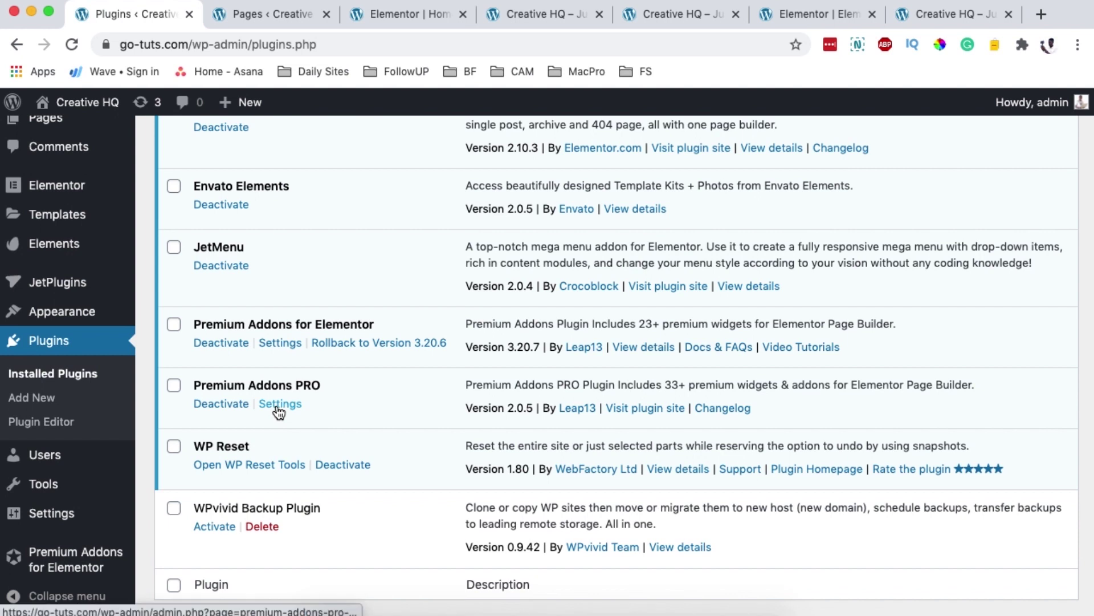
{"action": "mouse_move", "coordinate": [56, 562]}
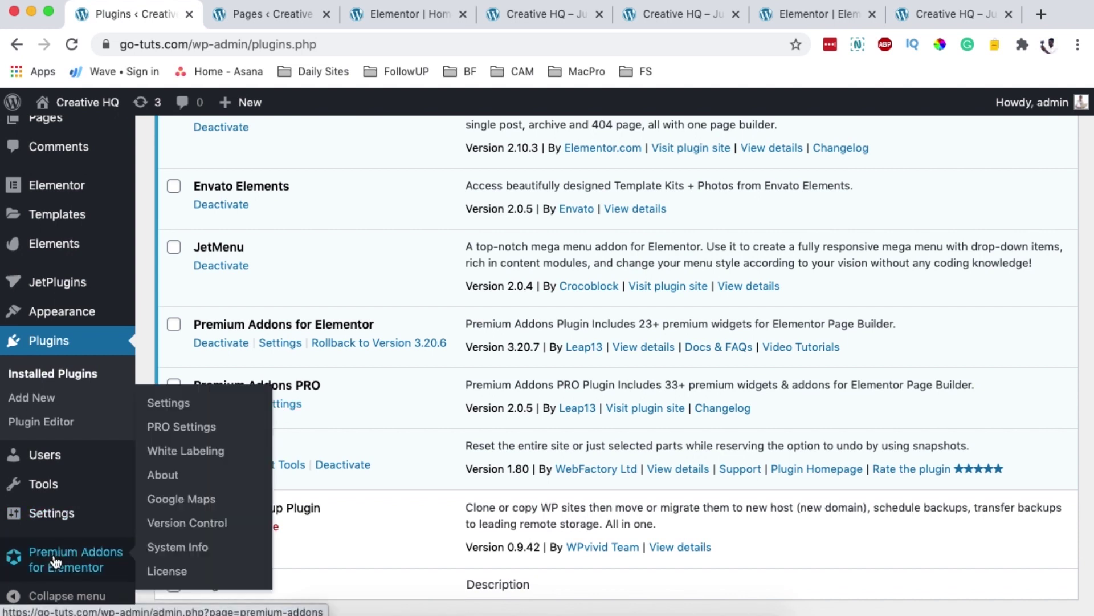
In Premium Addons PRO settings, toggle Premium Instagram Feed off and back on.
{"action": "left_click", "coordinate": [200, 431]}
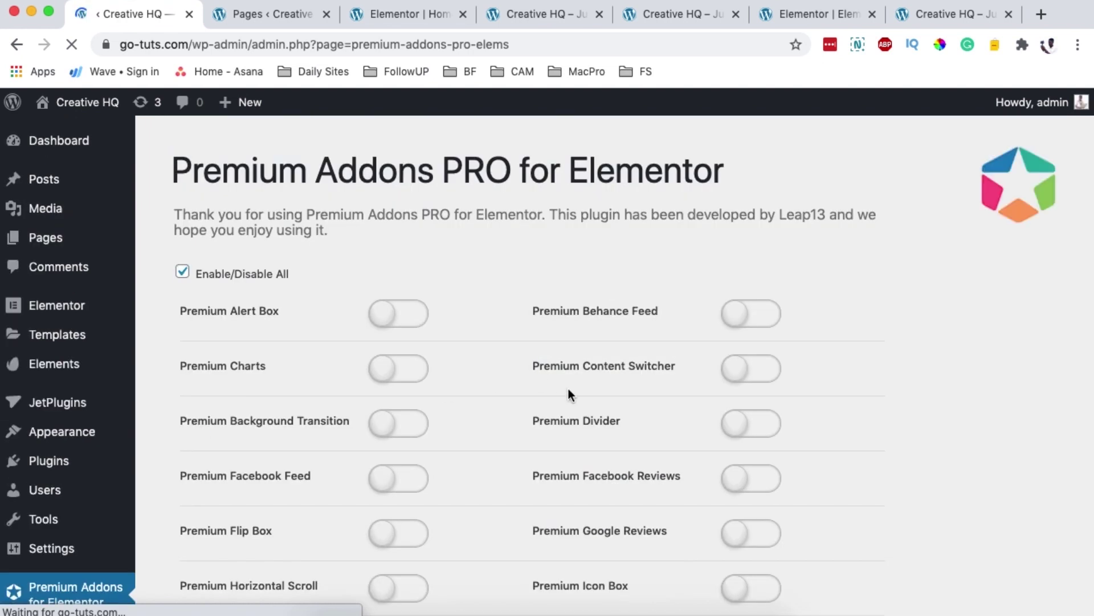
{"action": "scroll", "coordinate": [569, 388], "scroll_direction": "down", "scroll_amount": 2}
{"action": "scroll", "coordinate": [475, 522], "scroll_direction": "down", "scroll_amount": 3}
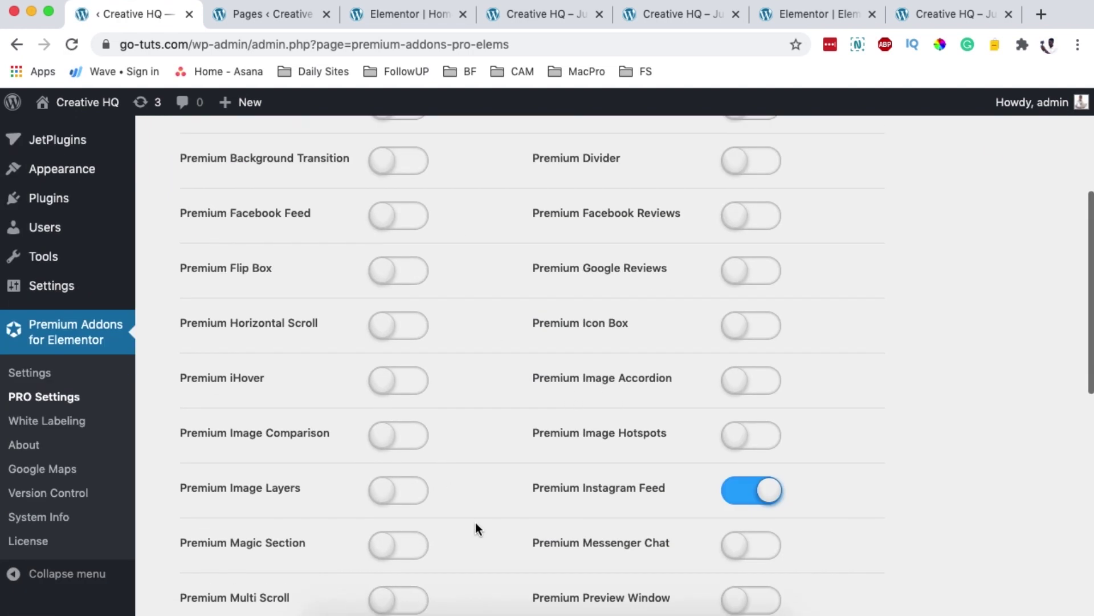
{"action": "scroll", "coordinate": [476, 523], "scroll_direction": "down", "scroll_amount": 5}
{"action": "scroll", "coordinate": [607, 460], "scroll_direction": "up", "scroll_amount": 3}
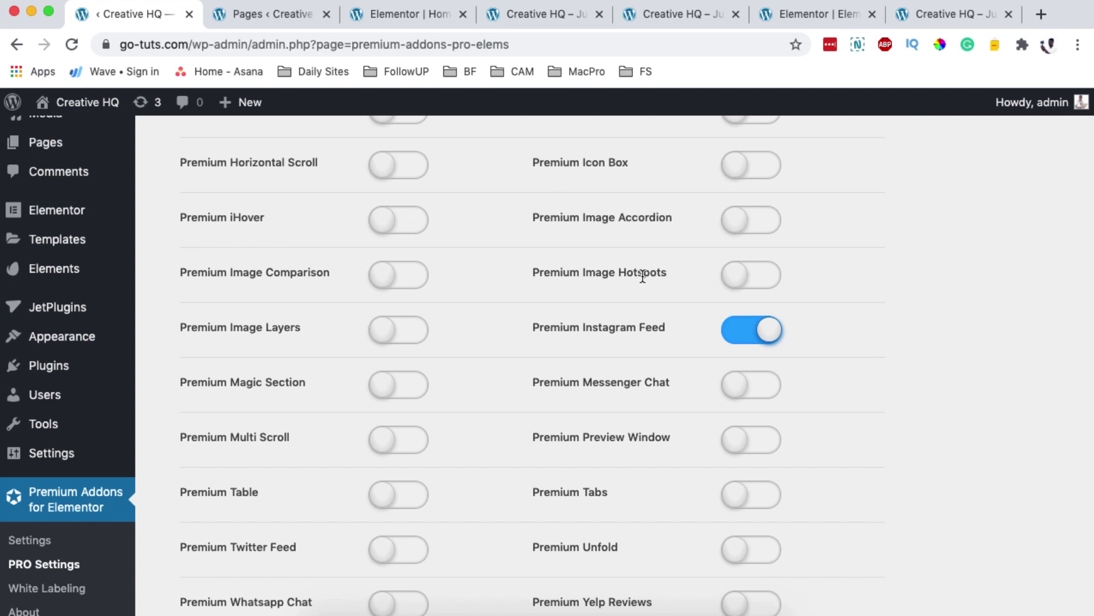
{"action": "left_click", "coordinate": [734, 338]}
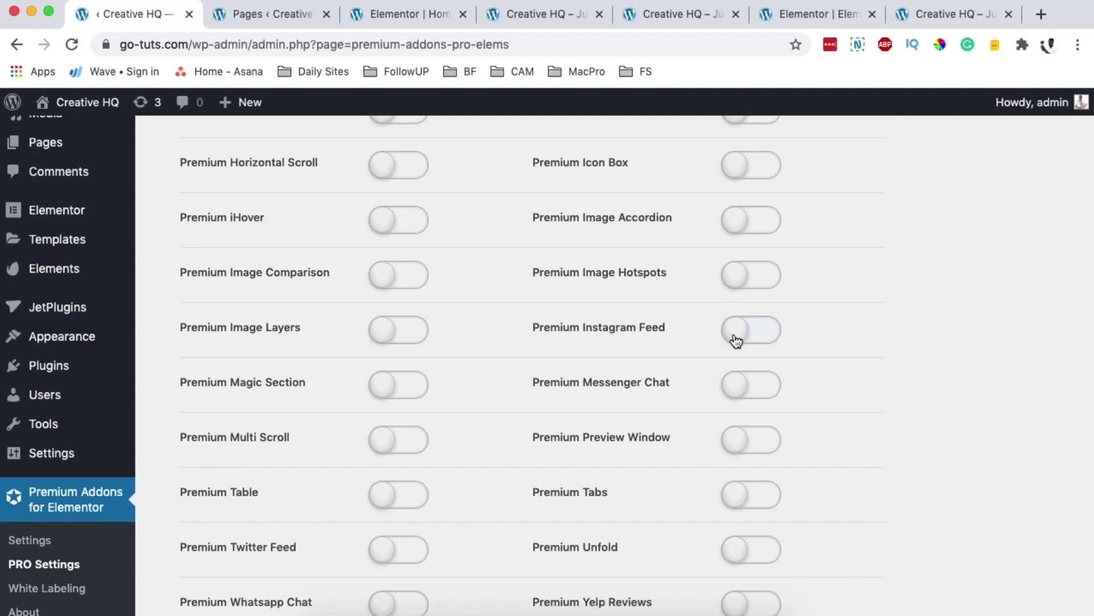
{"action": "left_click", "coordinate": [765, 336]}
Save the element settings, dismiss the confirmation, and open the Pages list.
{"action": "scroll", "coordinate": [785, 323], "scroll_direction": "up", "scroll_amount": 4}
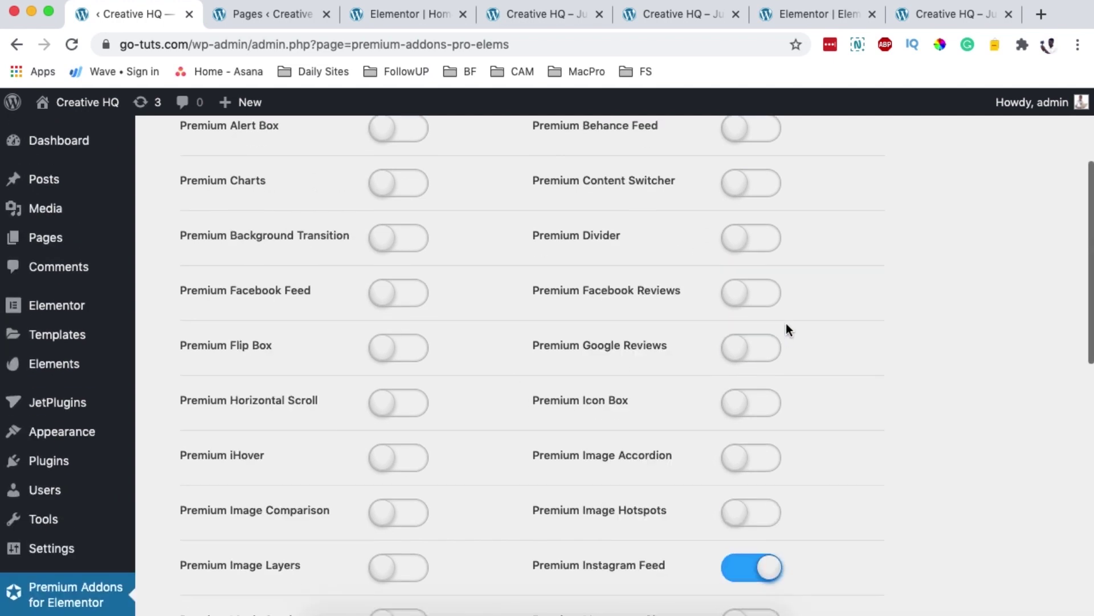
{"action": "scroll", "coordinate": [785, 323], "scroll_direction": "down", "scroll_amount": 11}
{"action": "left_click", "coordinate": [234, 566]}
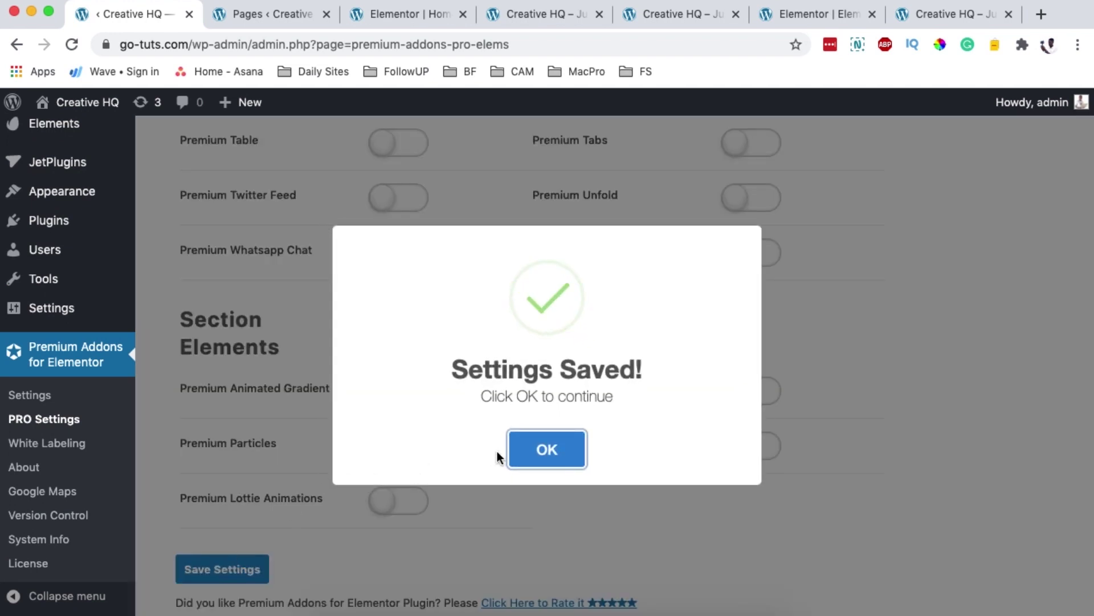
{"action": "left_click", "coordinate": [526, 454]}
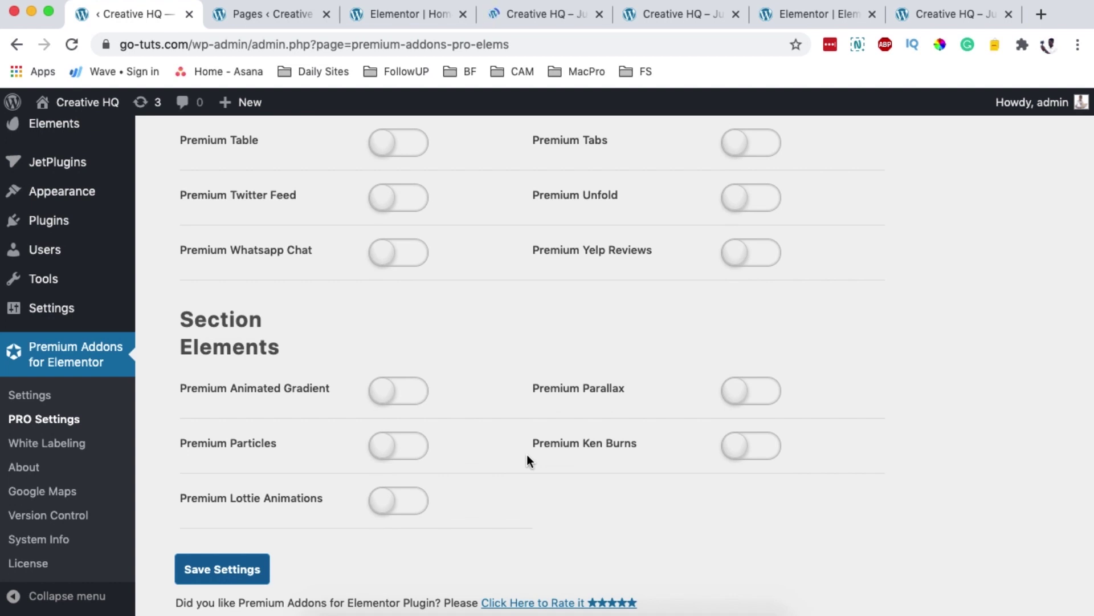
{"action": "scroll", "coordinate": [685, 459], "scroll_direction": "up", "scroll_amount": 10}
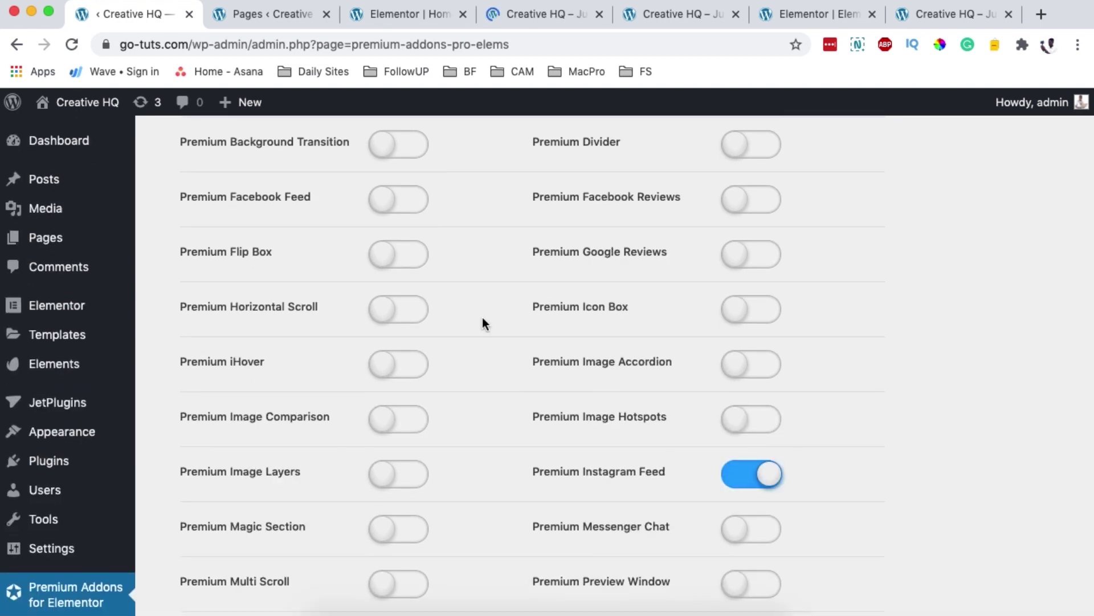
{"action": "left_click", "coordinate": [275, 22]}
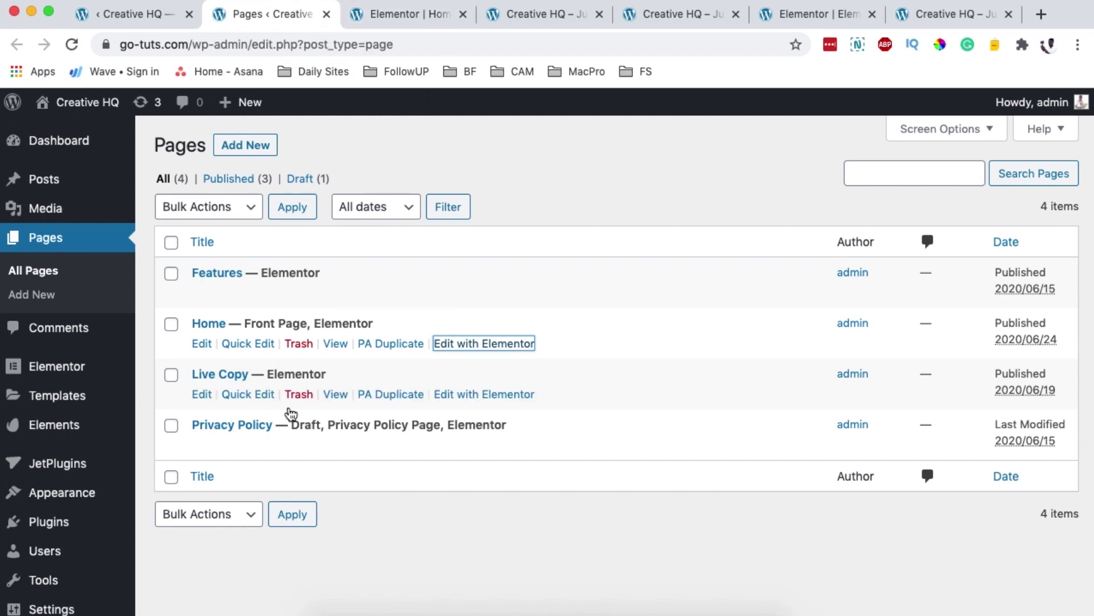
In the Home page editor, collapse Basic, Pro and General categories and search widgets for 'inst'.
{"action": "left_click", "coordinate": [418, 17]}
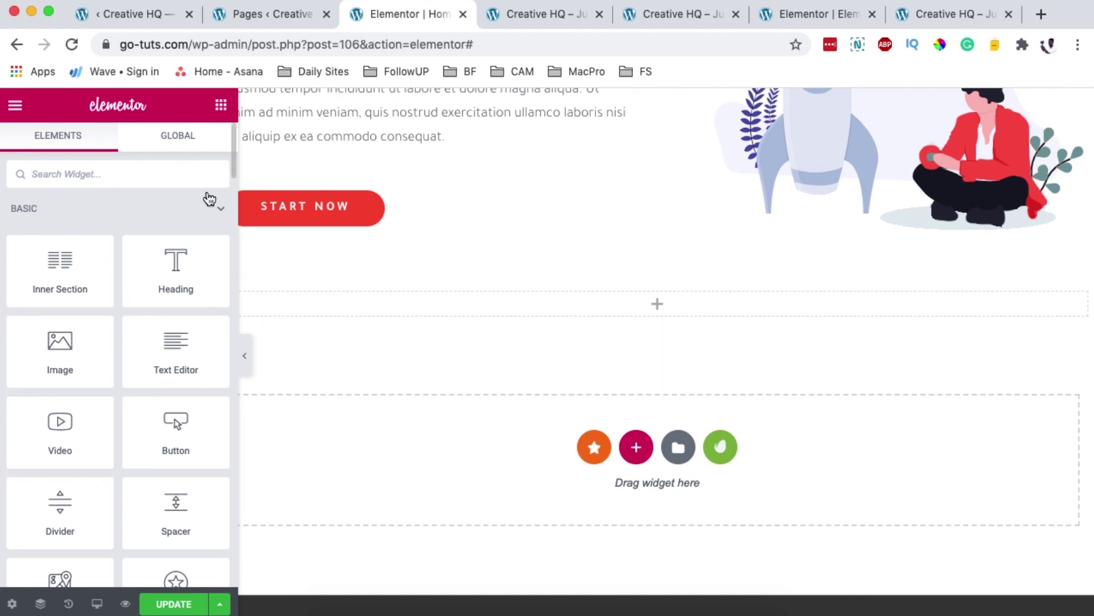
{"action": "left_click", "coordinate": [218, 212]}
{"action": "left_click", "coordinate": [221, 252]}
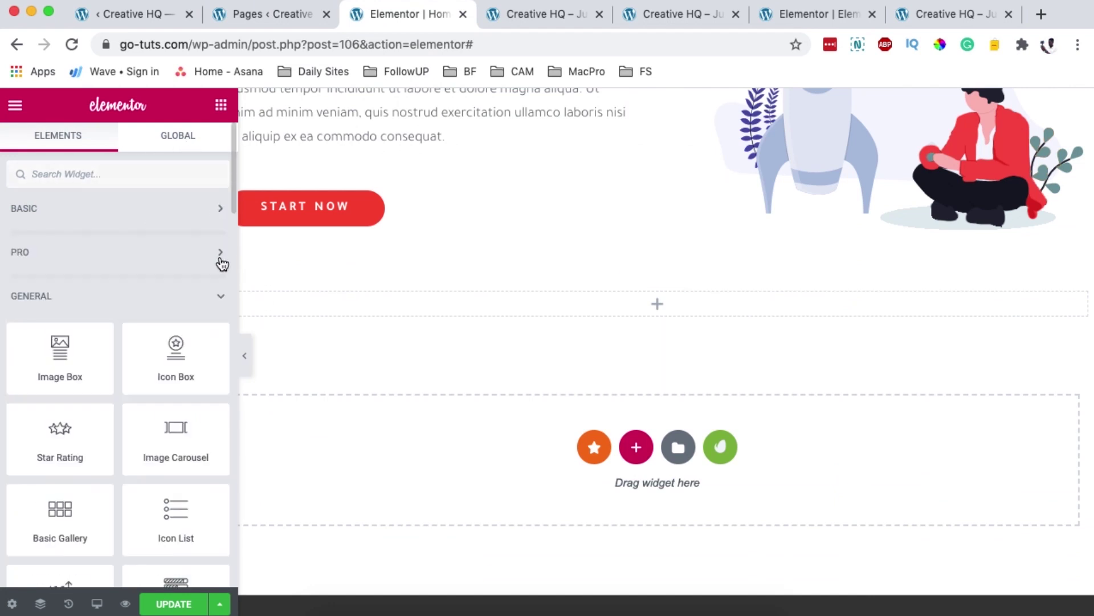
{"action": "left_click", "coordinate": [222, 299]}
{"action": "scroll", "coordinate": [215, 436], "scroll_direction": "down", "scroll_amount": 5}
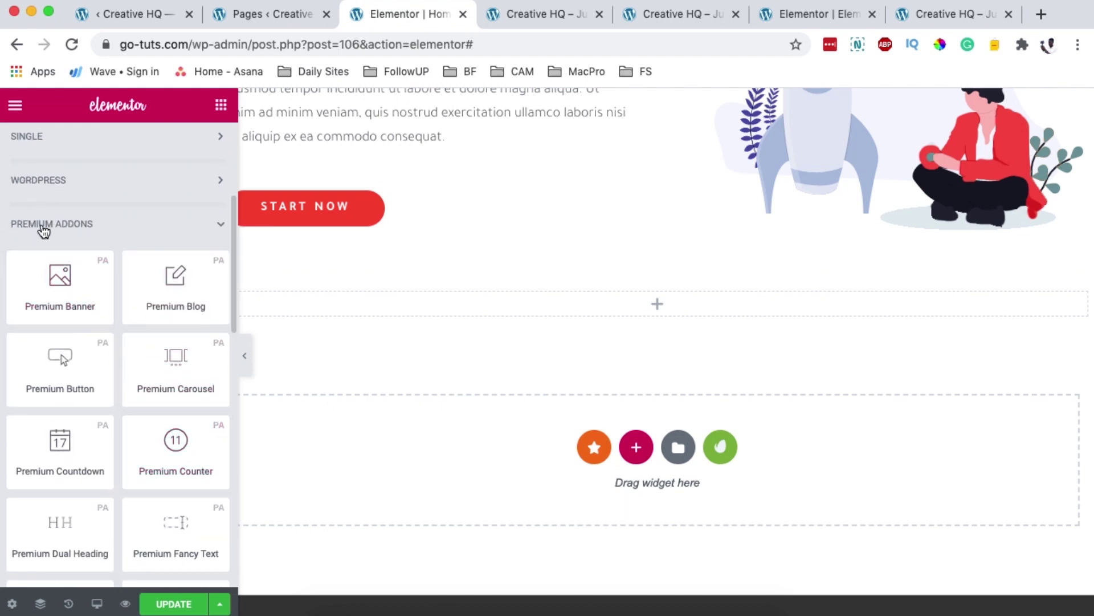
{"action": "scroll", "coordinate": [160, 256], "scroll_direction": "up", "scroll_amount": 5}
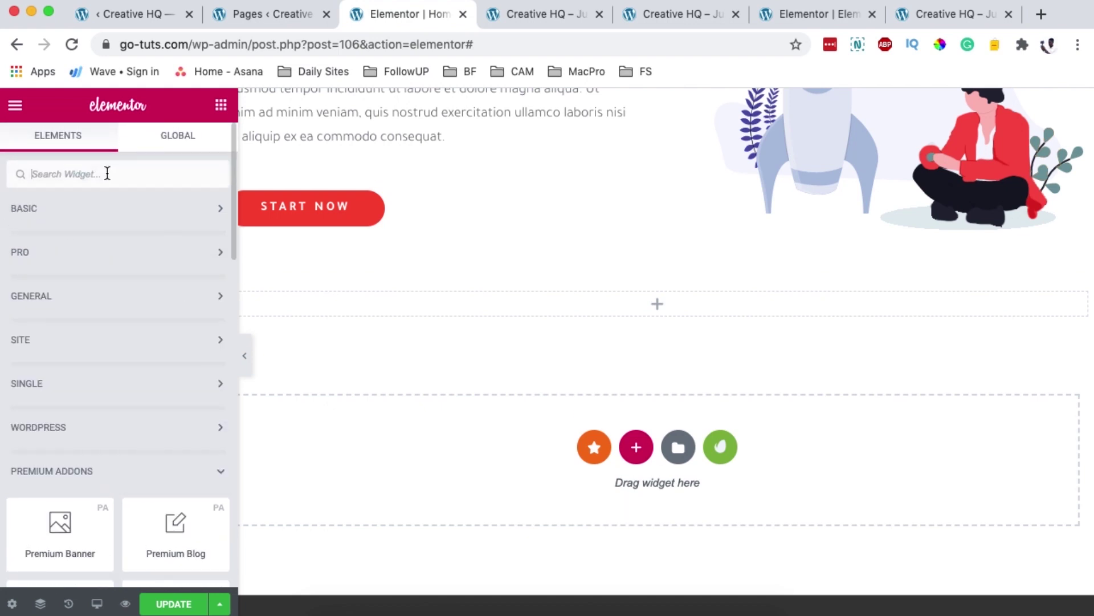
{"action": "type", "text": "inst"}
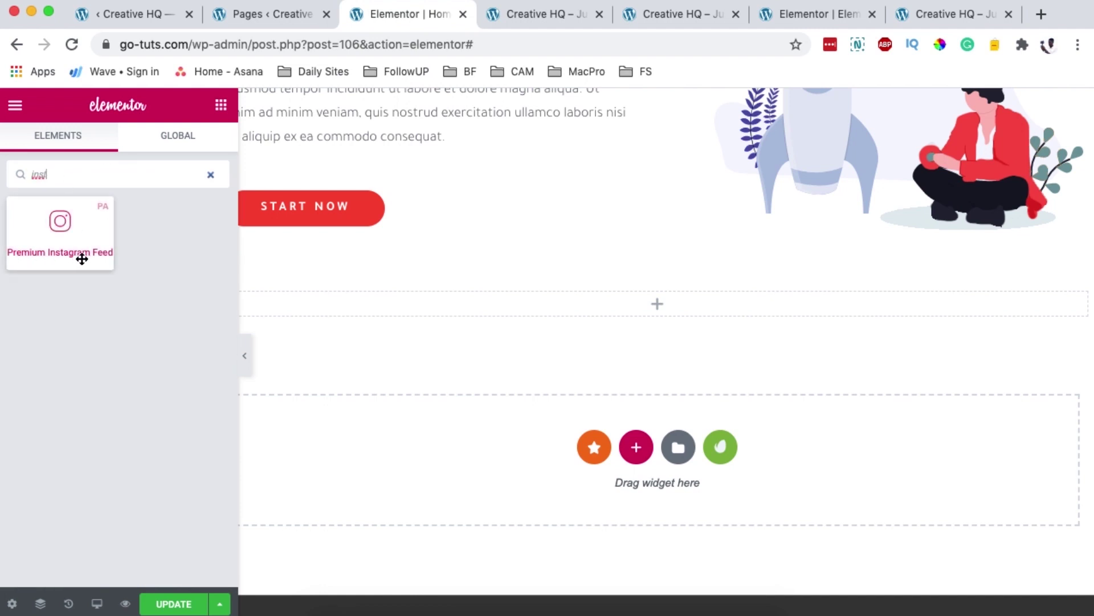
Drop the Premium Instagram Feed widget into the empty section and authorize it via Facebook login.
{"action": "left_click_drag", "start_coordinate": [59, 249], "coordinate": [598, 302]}
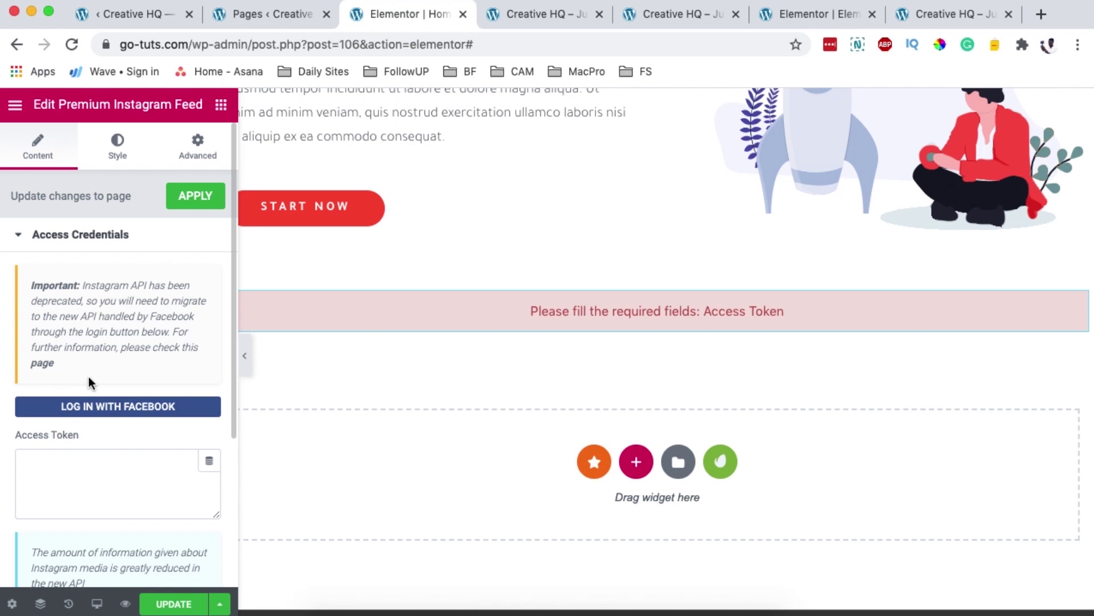
{"action": "left_click", "coordinate": [90, 406]}
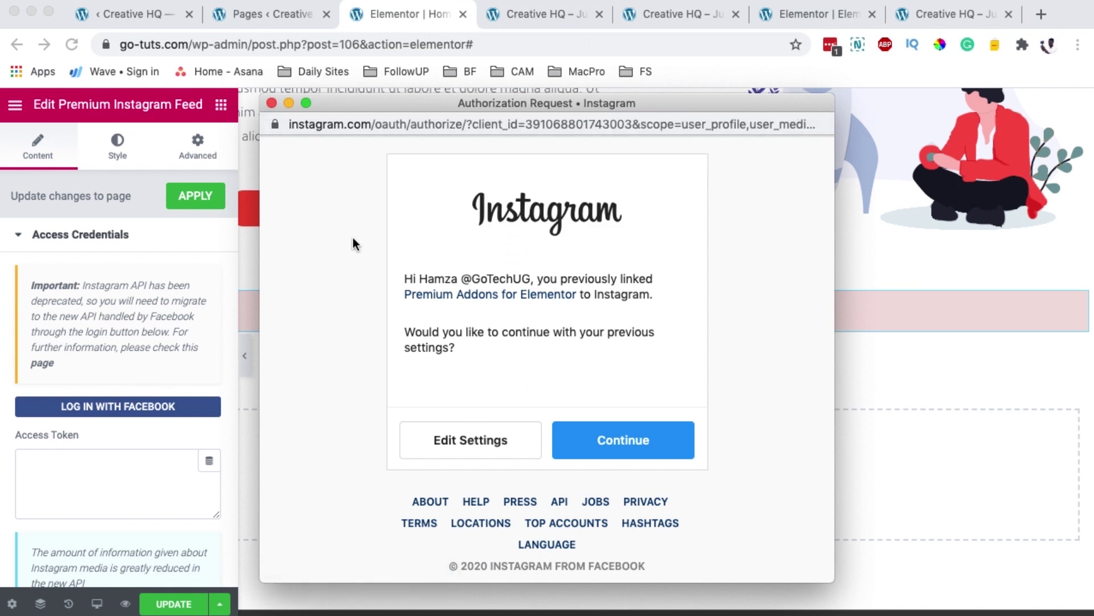
{"action": "left_click", "coordinate": [614, 445]}
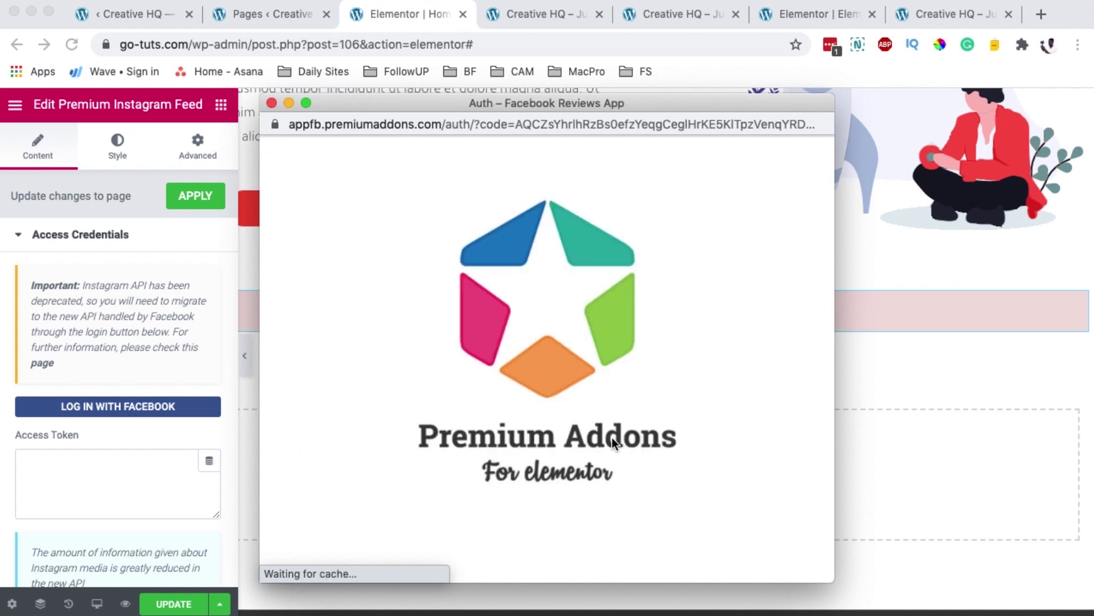
{"action": "scroll", "coordinate": [63, 380], "scroll_direction": "down", "scroll_amount": 2}
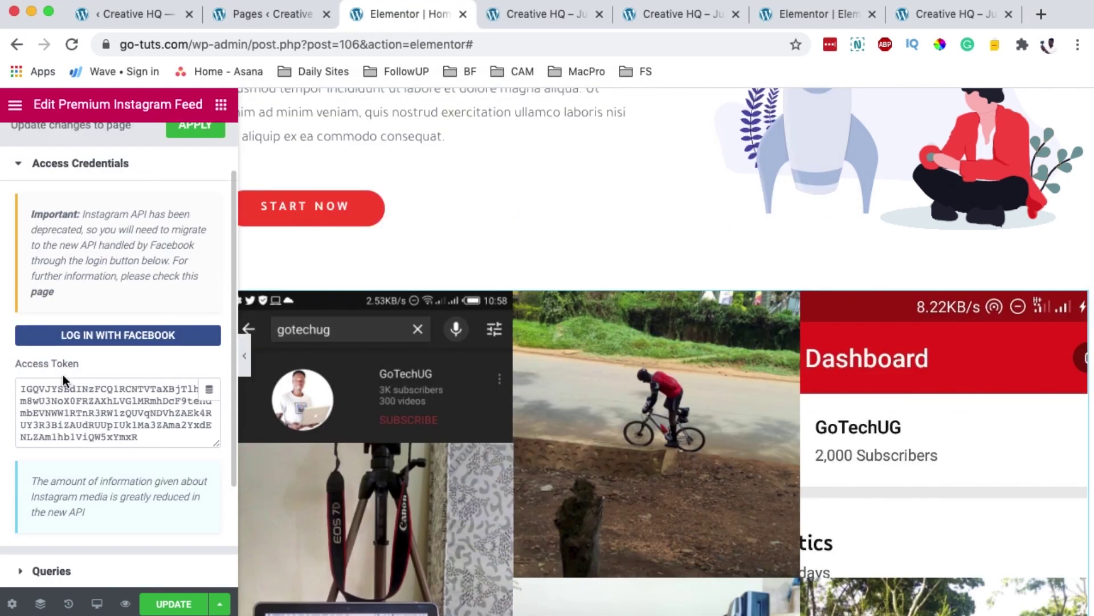
{"action": "left_click_drag", "start_coordinate": [34, 393], "coordinate": [116, 417]}
{"action": "key", "text": "super+a"}
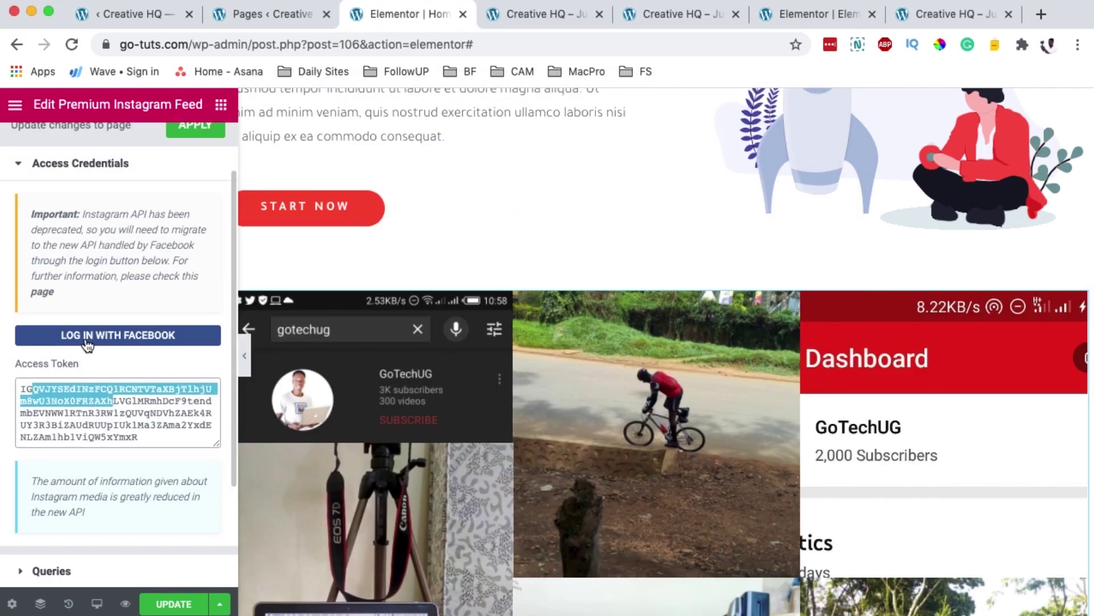
{"action": "left_click", "coordinate": [122, 425]}
{"action": "scroll", "coordinate": [122, 425], "scroll_direction": "down", "scroll_amount": 3}
{"action": "scroll", "coordinate": [555, 439], "scroll_direction": "down", "scroll_amount": 10}
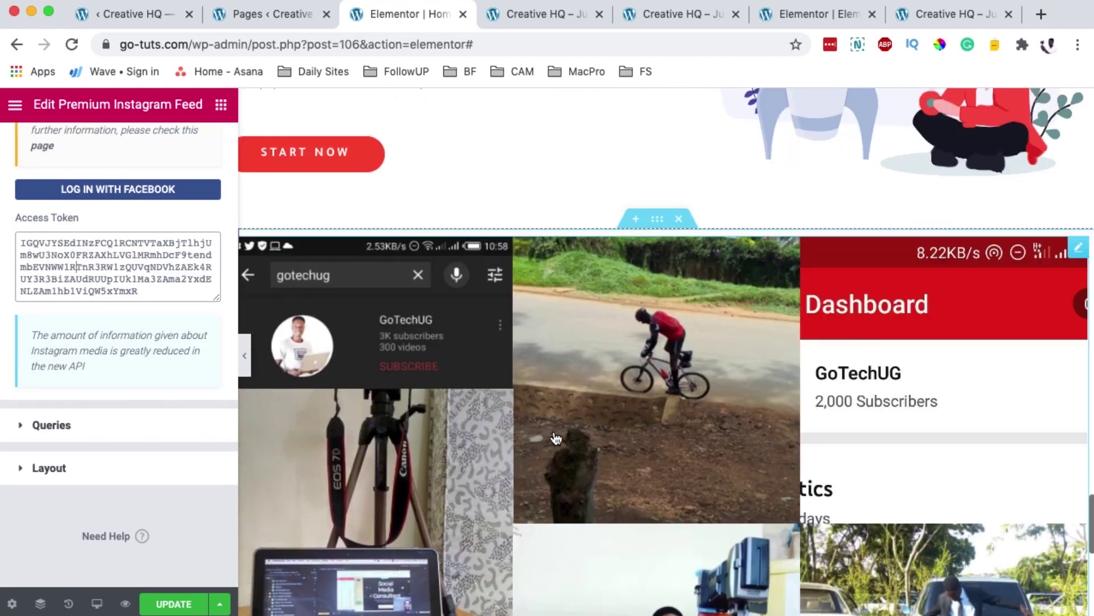
{"action": "scroll", "coordinate": [553, 433], "scroll_direction": "up", "scroll_amount": 4}
{"action": "scroll", "coordinate": [553, 433], "scroll_direction": "up", "scroll_amount": 5}
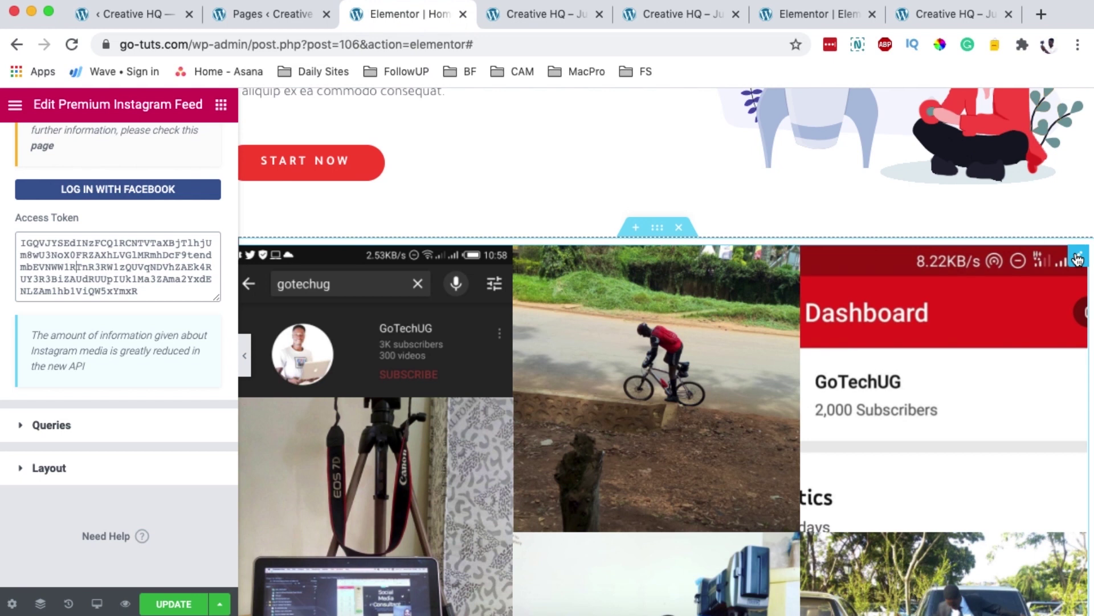
In Queries, leave Enable Redirection off and set Lightbox to YES.
{"action": "left_click", "coordinate": [50, 426]}
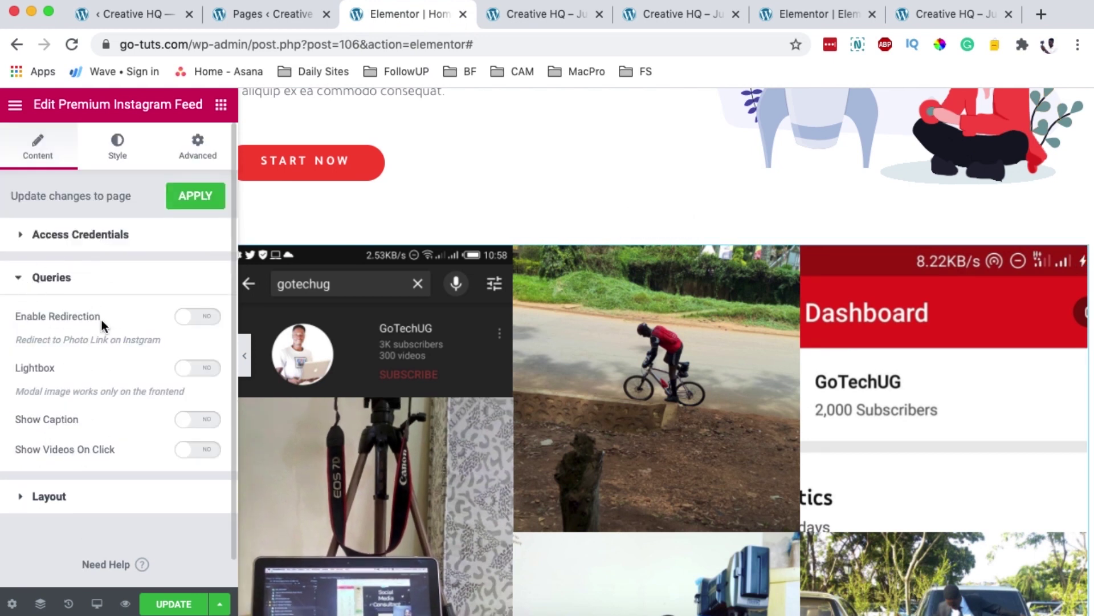
{"action": "scroll", "coordinate": [102, 320], "scroll_direction": "down", "scroll_amount": 1}
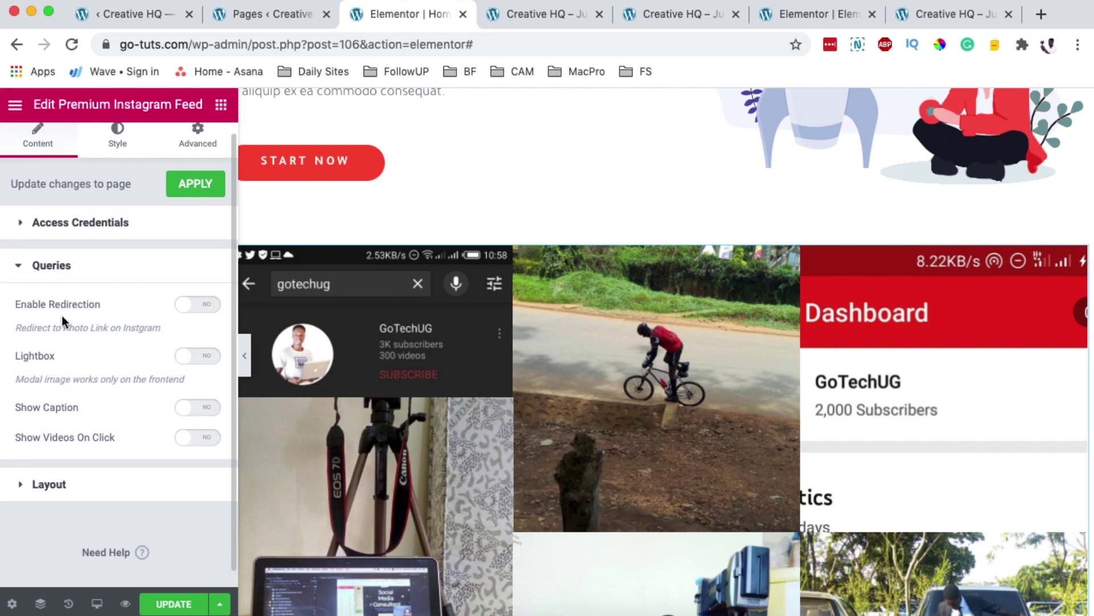
{"action": "left_click", "coordinate": [206, 307]}
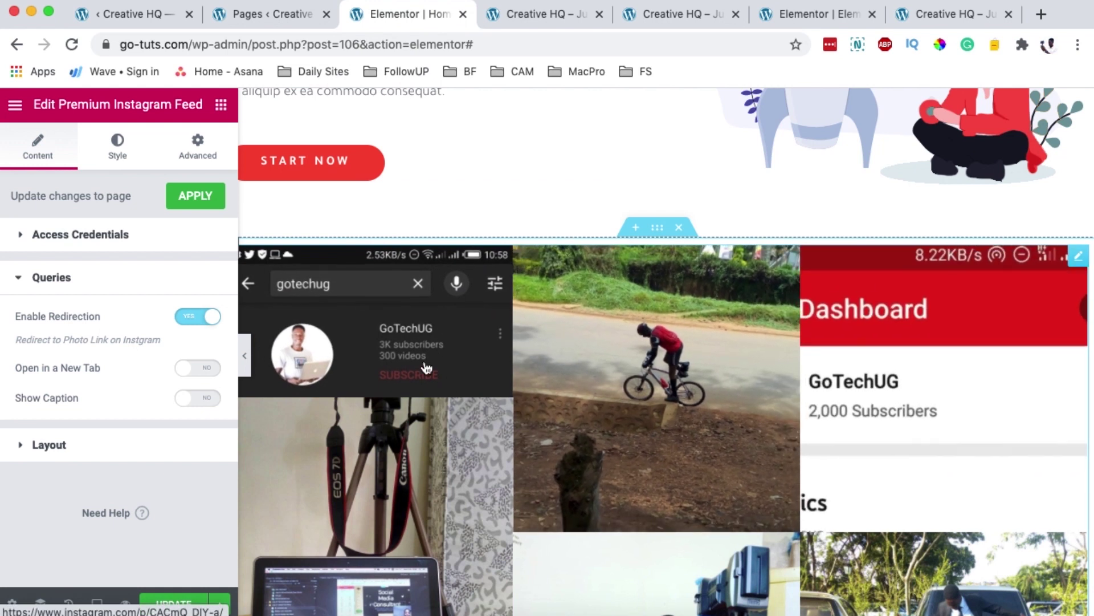
{"action": "left_click", "coordinate": [183, 318]}
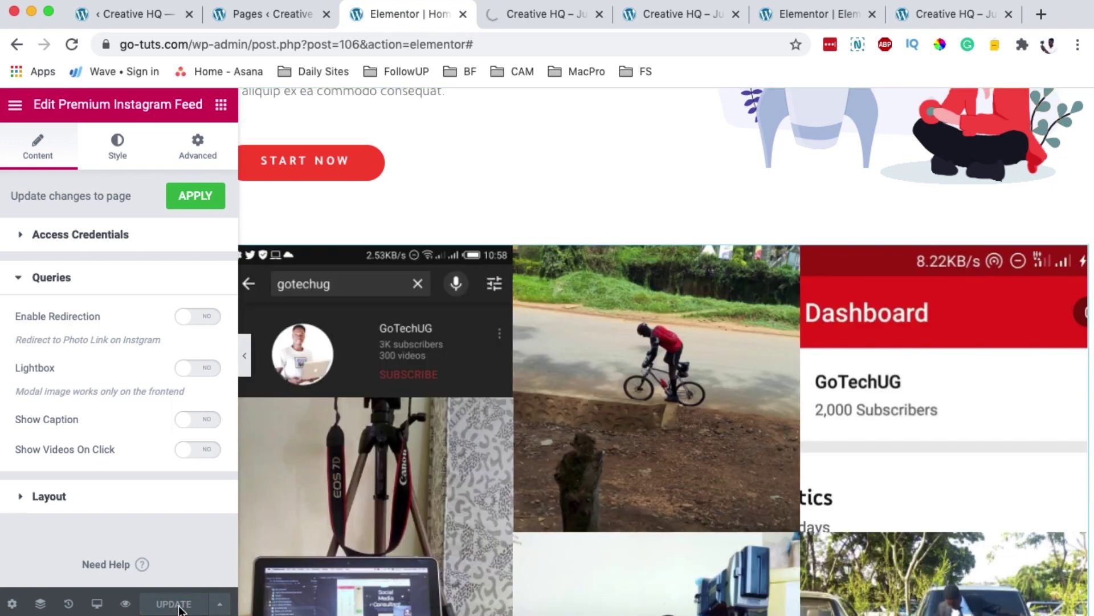
{"action": "left_click", "coordinate": [198, 367]}
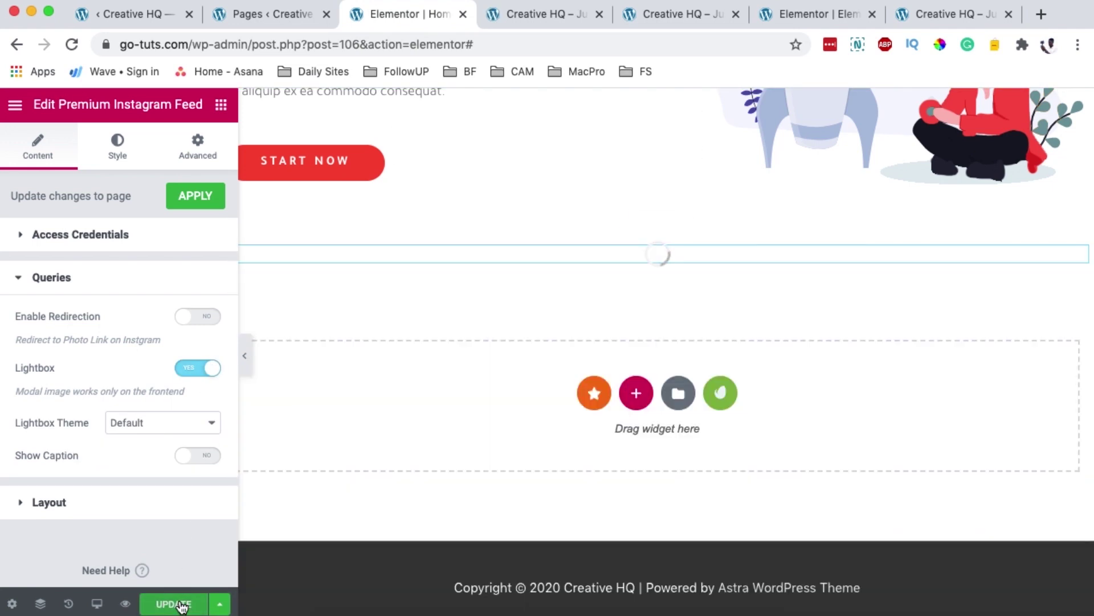
Update the page, open the cyclist photo in the preview's lightbox, and advance to the next image.
{"action": "left_click", "coordinate": [181, 606]}
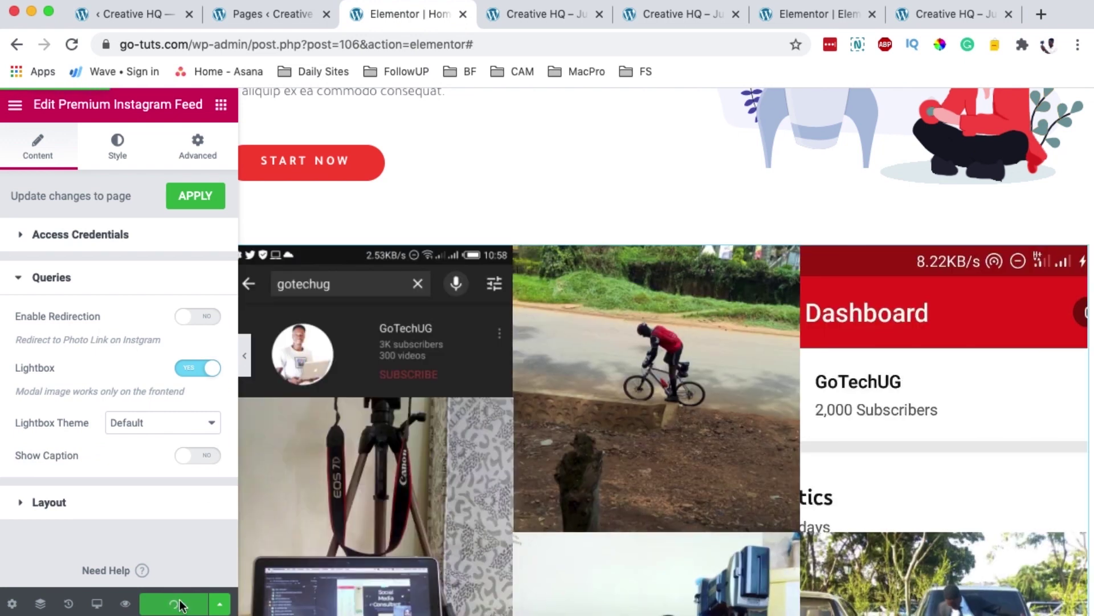
{"action": "left_click", "coordinate": [527, 22]}
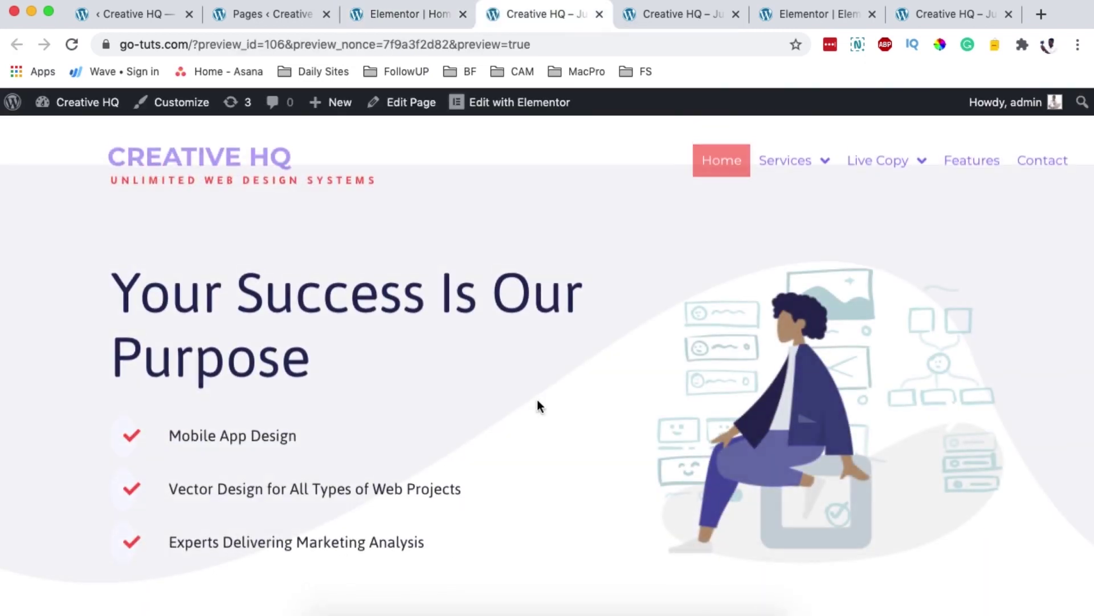
{"action": "scroll", "coordinate": [537, 399], "scroll_direction": "down", "scroll_amount": 15}
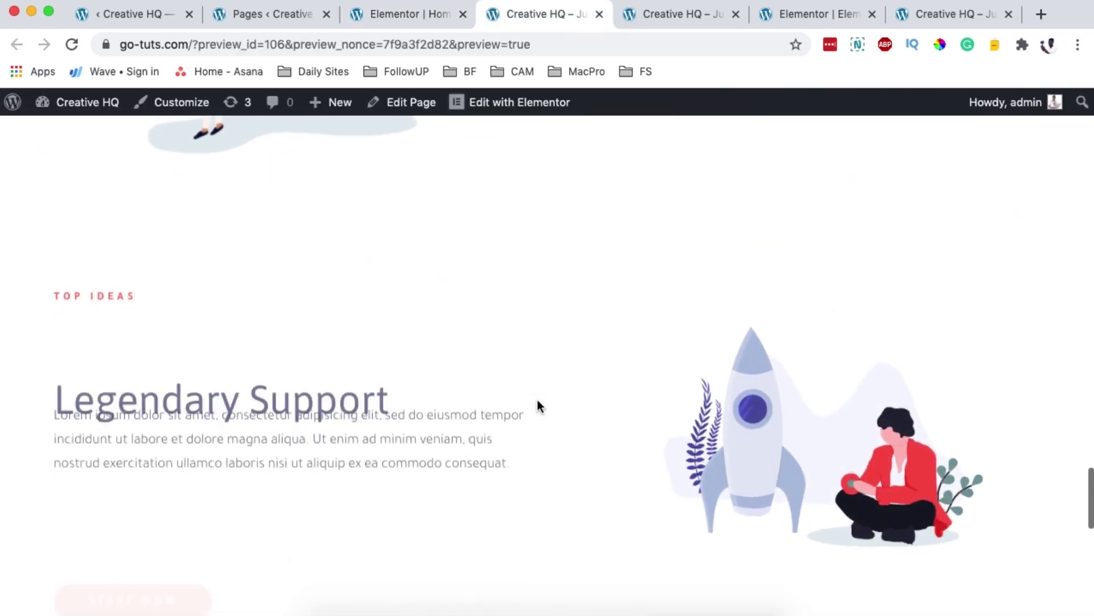
{"action": "scroll", "coordinate": [537, 399], "scroll_direction": "down", "scroll_amount": 10}
{"action": "left_click", "coordinate": [539, 274]}
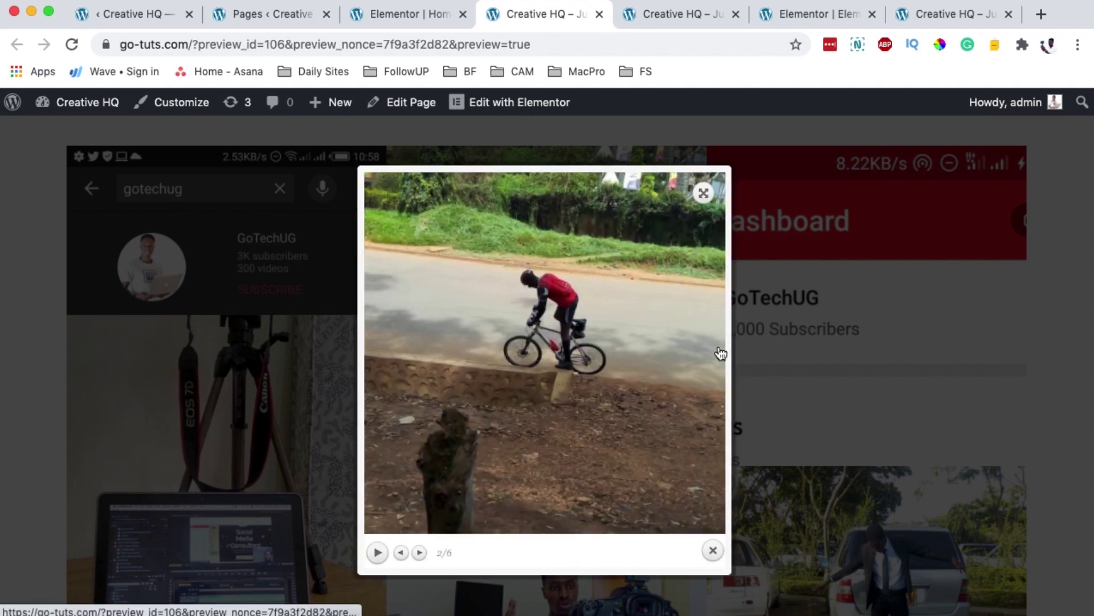
{"action": "left_click", "coordinate": [720, 355]}
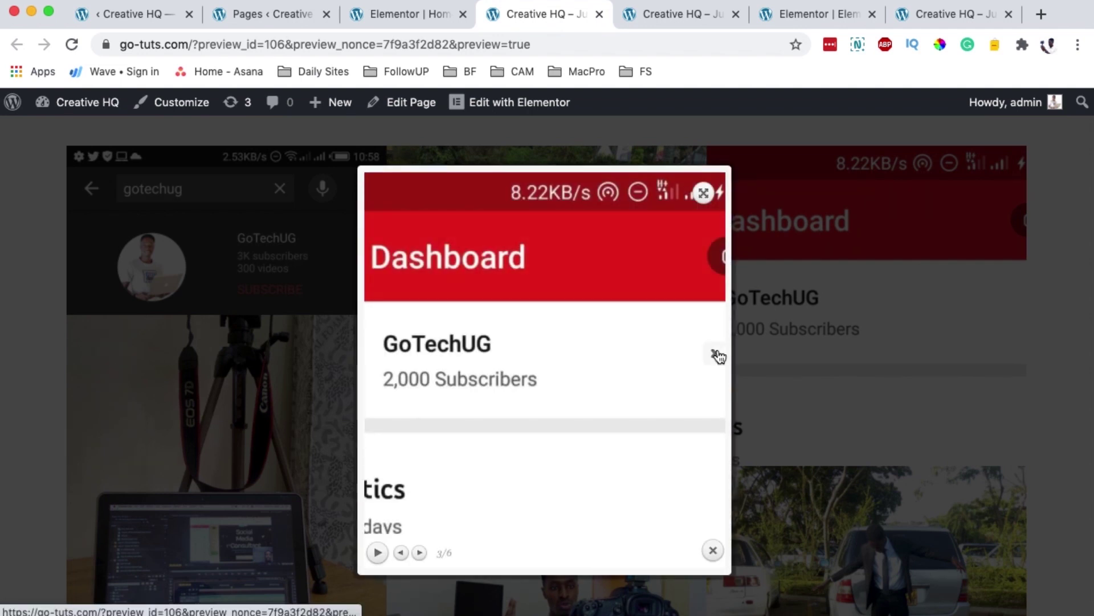
Back in the editor, keep the Default lightbox theme and set Show Caption to YES.
{"action": "left_click", "coordinate": [717, 355]}
{"action": "left_click", "coordinate": [399, 13]}
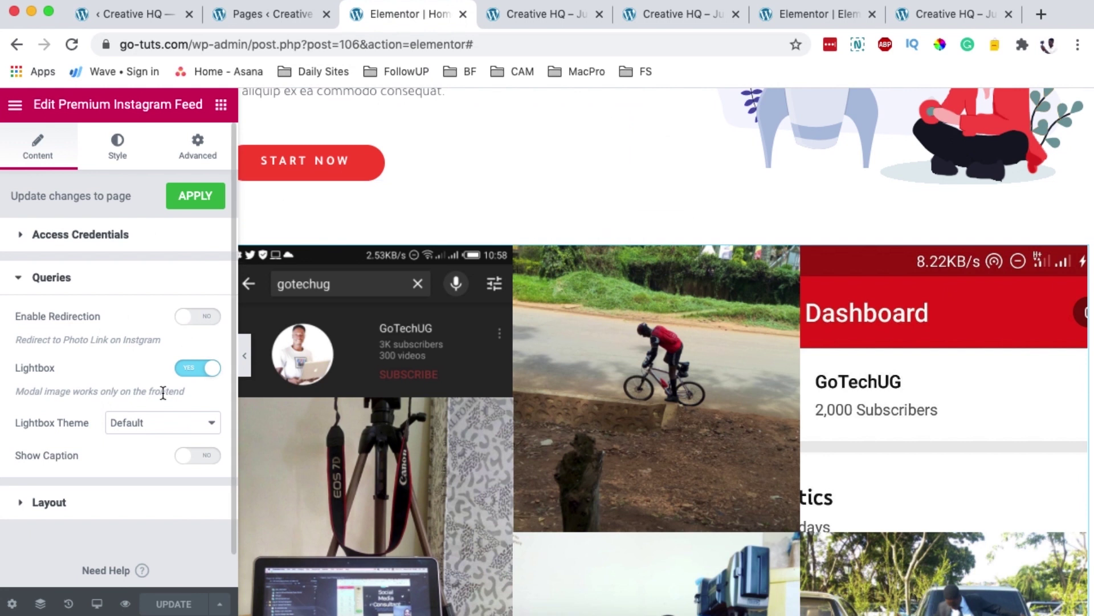
{"action": "left_click", "coordinate": [143, 427]}
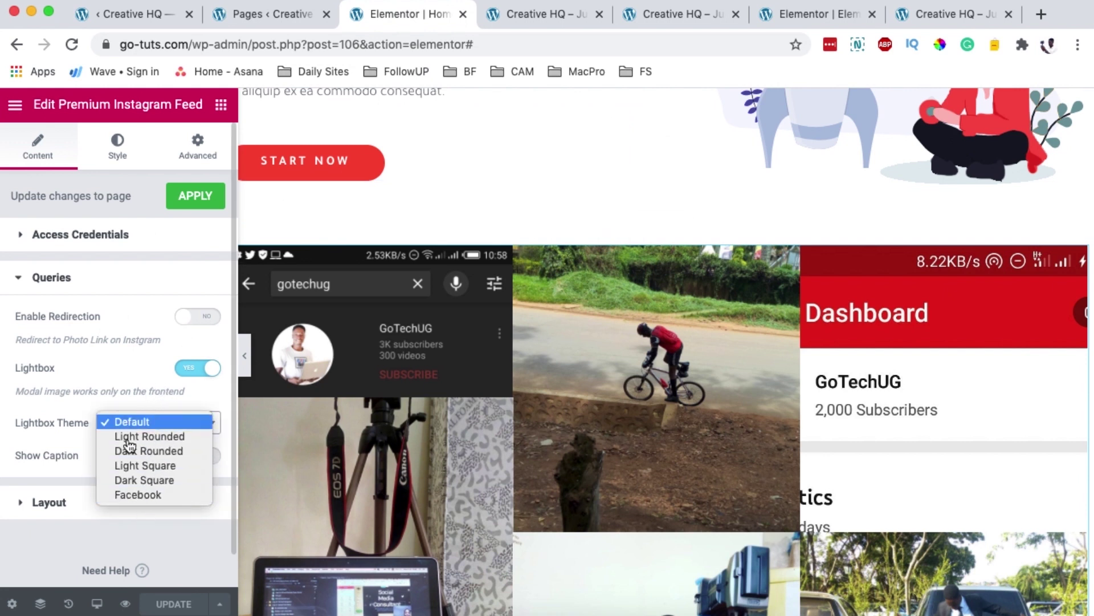
{"action": "left_click", "coordinate": [74, 429]}
{"action": "left_click", "coordinate": [210, 456]}
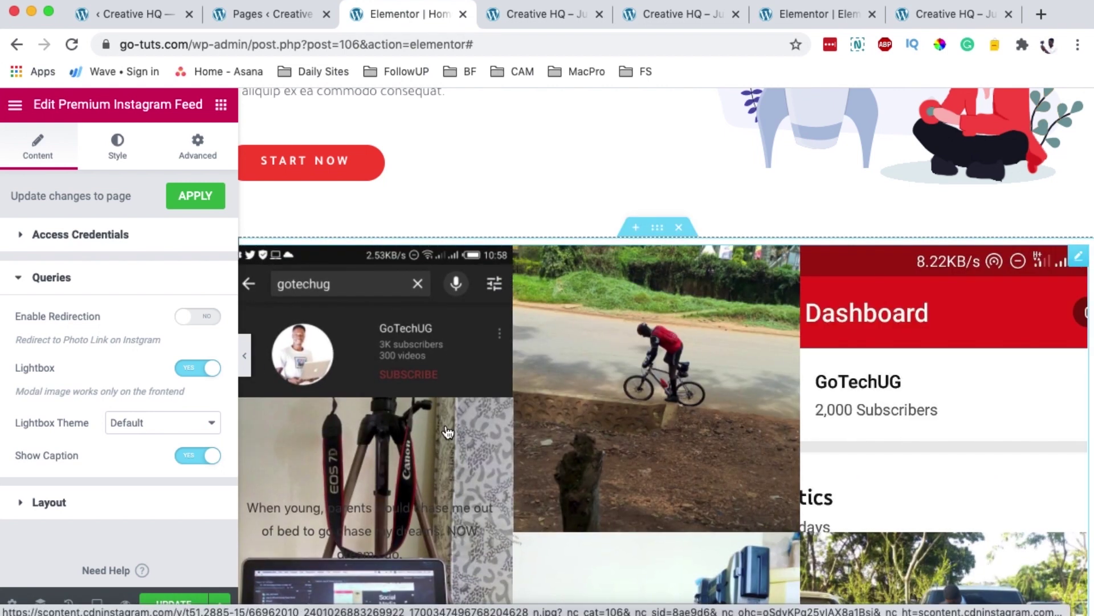
{"action": "scroll", "coordinate": [439, 436], "scroll_direction": "down", "scroll_amount": 3}
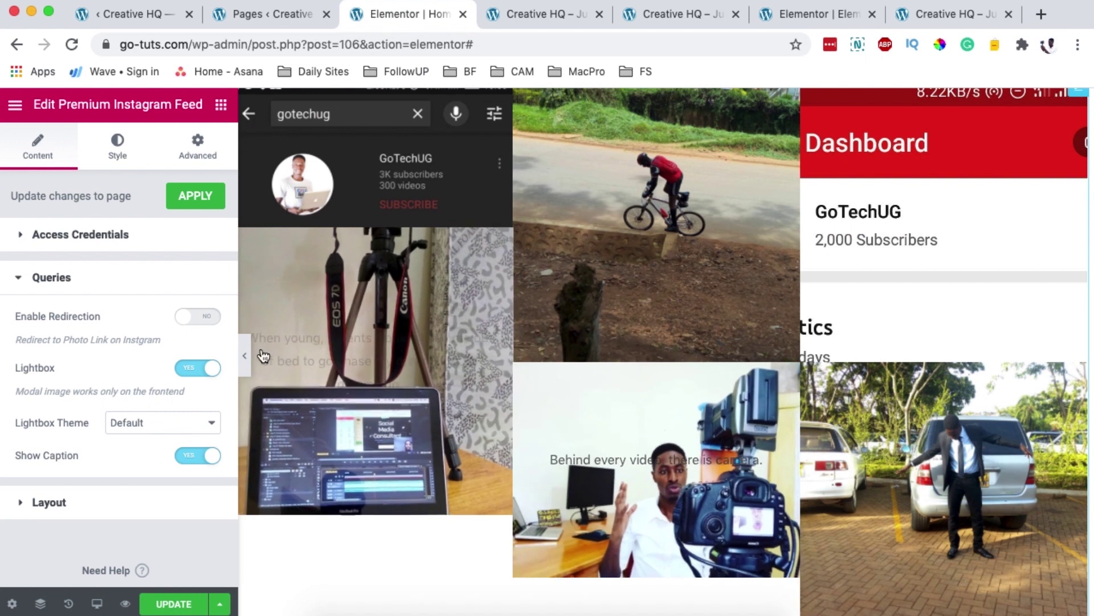
In the Style tab's Caption section, set the caption text colour to white.
{"action": "left_click", "coordinate": [118, 148]}
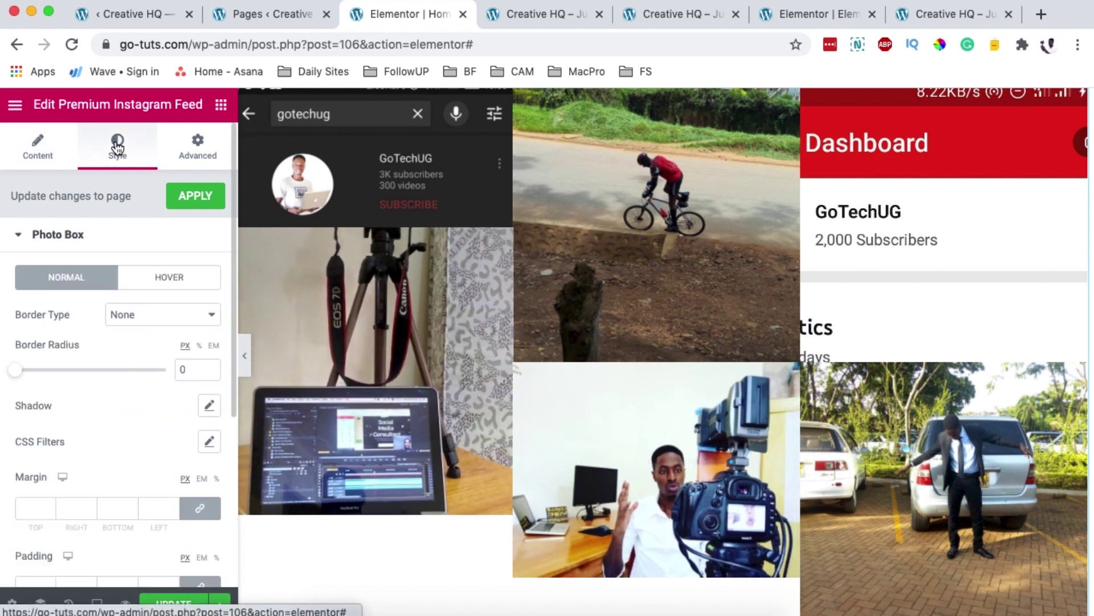
{"action": "scroll", "coordinate": [121, 443], "scroll_direction": "down", "scroll_amount": 5}
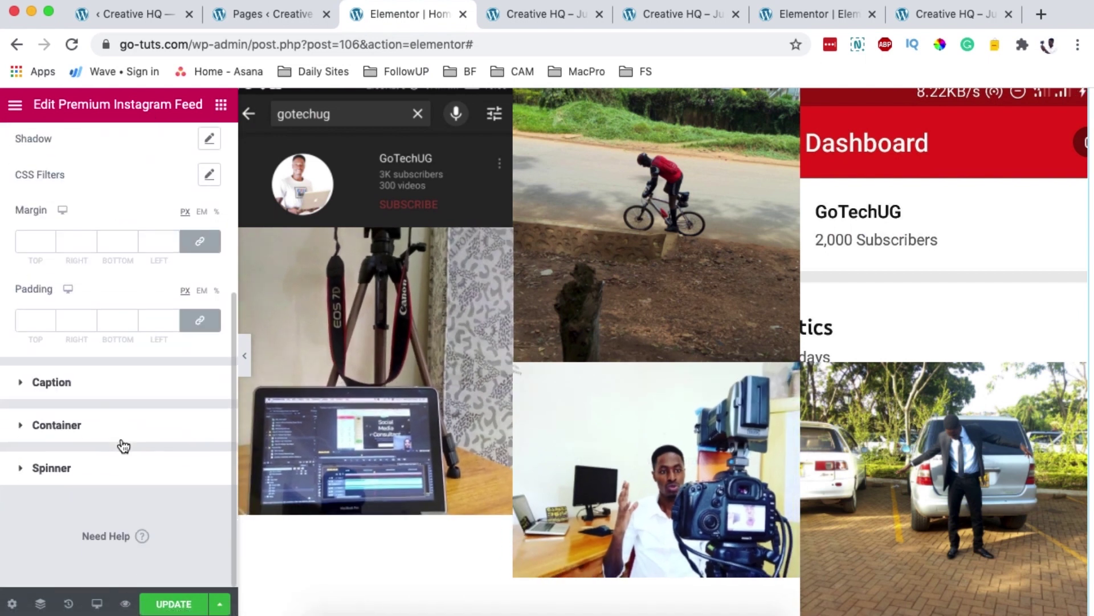
{"action": "left_click", "coordinate": [75, 394]}
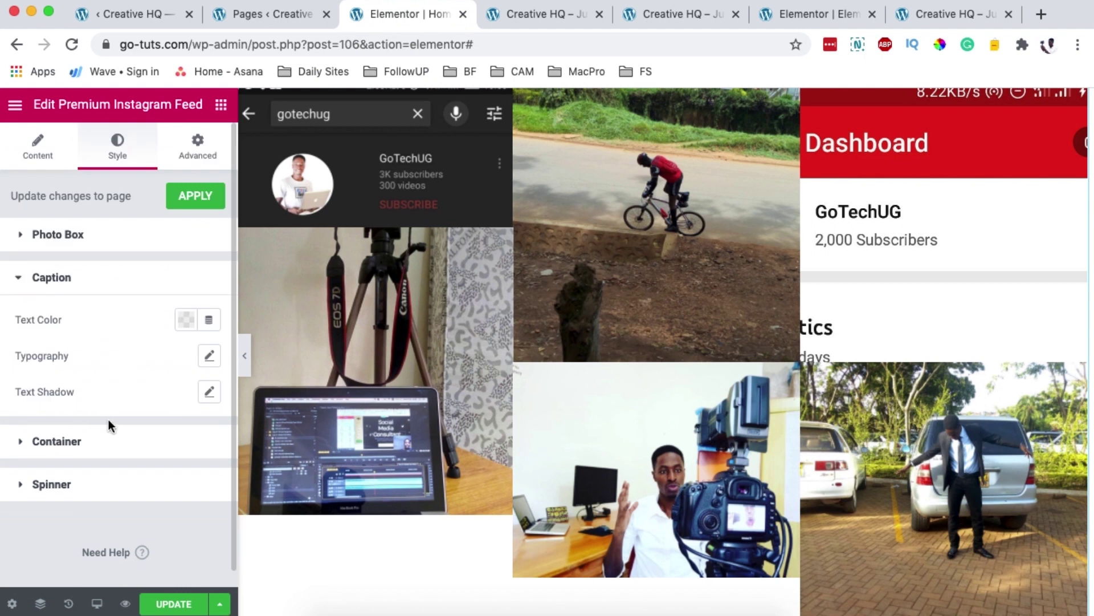
{"action": "left_click", "coordinate": [186, 320]}
{"action": "left_click", "coordinate": [264, 367]}
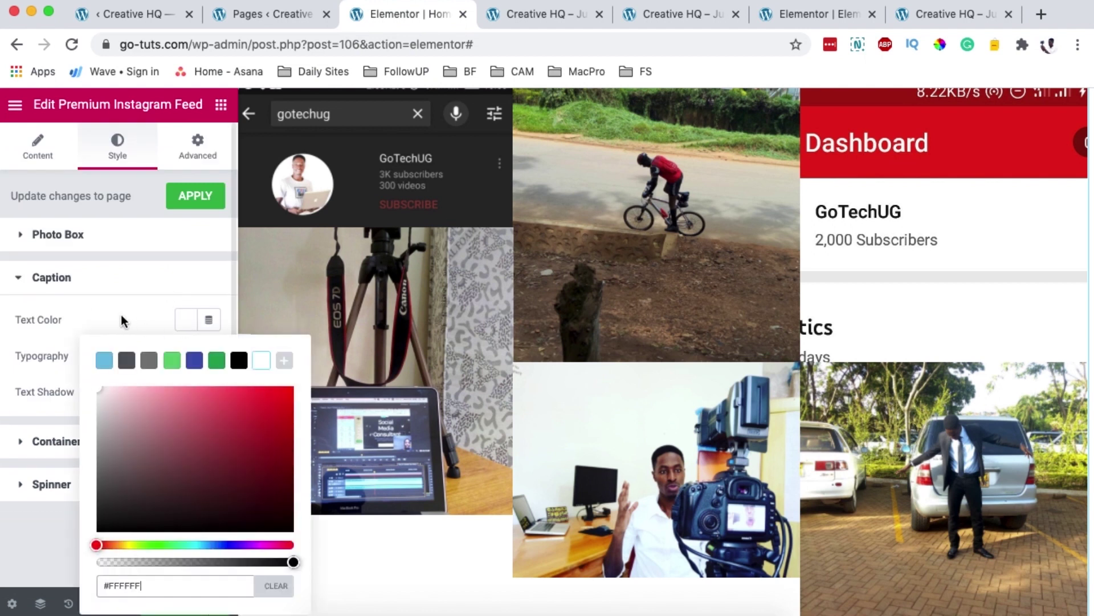
{"action": "left_click", "coordinate": [107, 309]}
Give the caption text shadow a fully opaque black colour.
{"action": "left_click", "coordinate": [209, 392]}
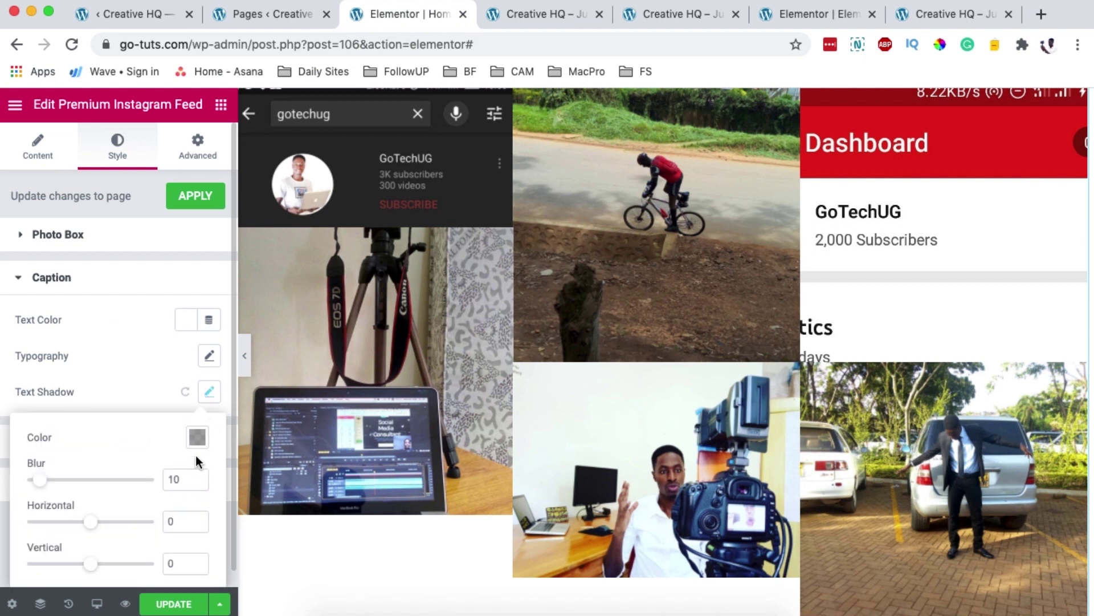
{"action": "left_click", "coordinate": [198, 440]}
{"action": "left_click_drag", "start_coordinate": [159, 369], "coordinate": [324, 389]}
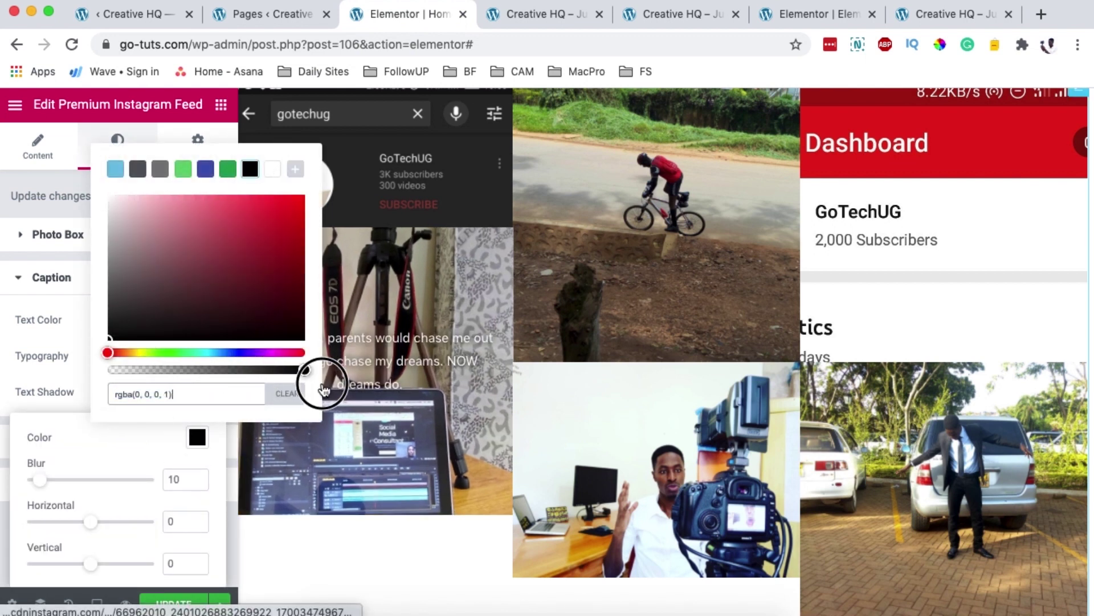
{"action": "left_click", "coordinate": [45, 335]}
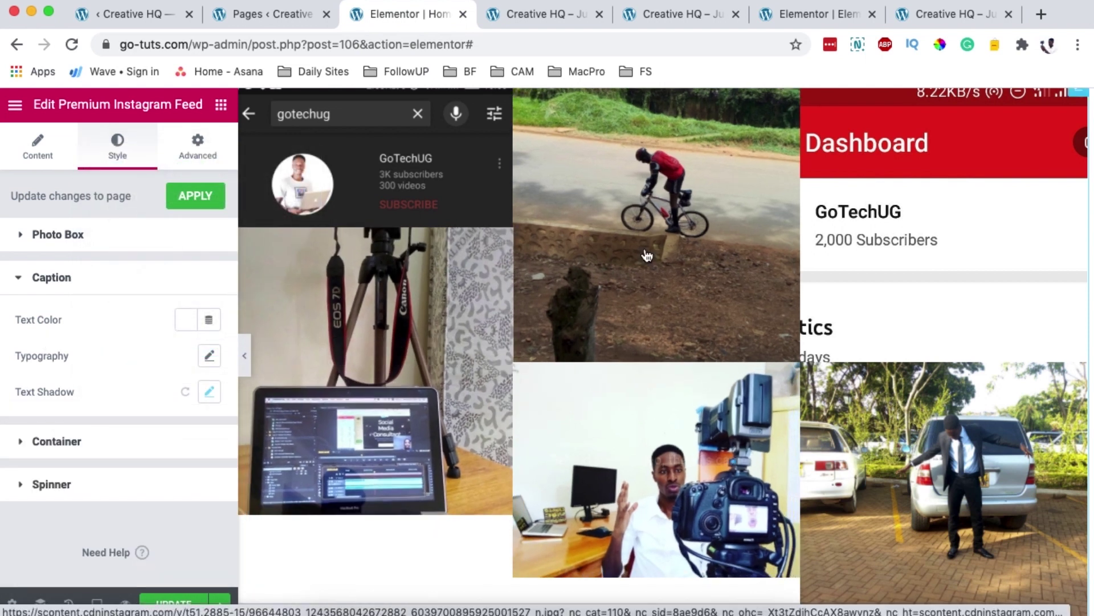
Adjust the caption font size in Typography, trying sizes from 43 down to 25 px.
{"action": "scroll", "coordinate": [483, 404], "scroll_direction": "down", "scroll_amount": 1}
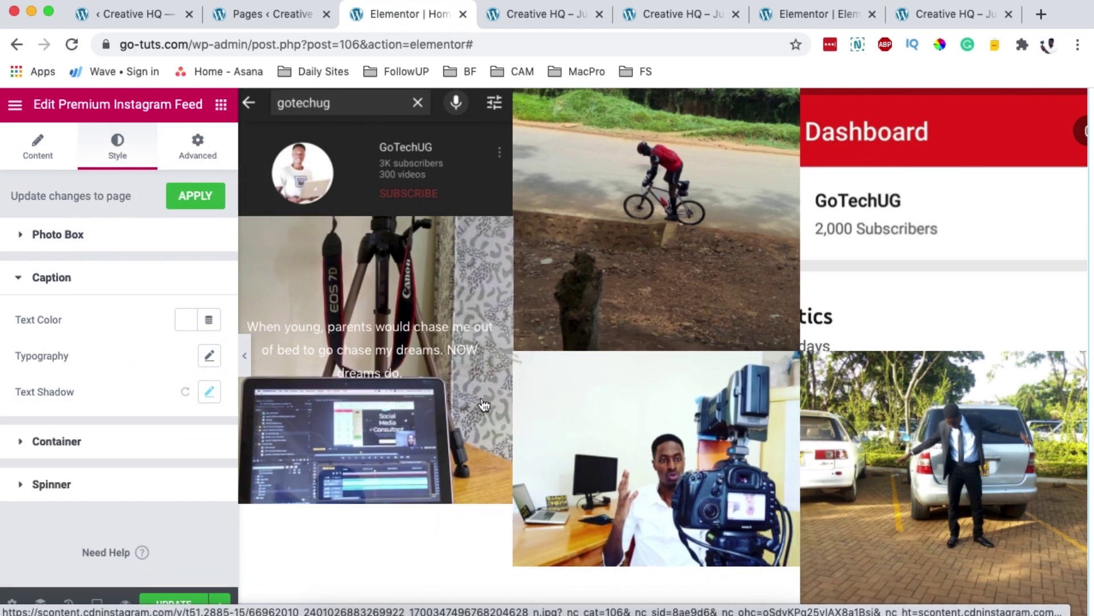
{"action": "left_click", "coordinate": [185, 322]}
{"action": "left_click", "coordinate": [185, 320]}
{"action": "left_click", "coordinate": [210, 355]}
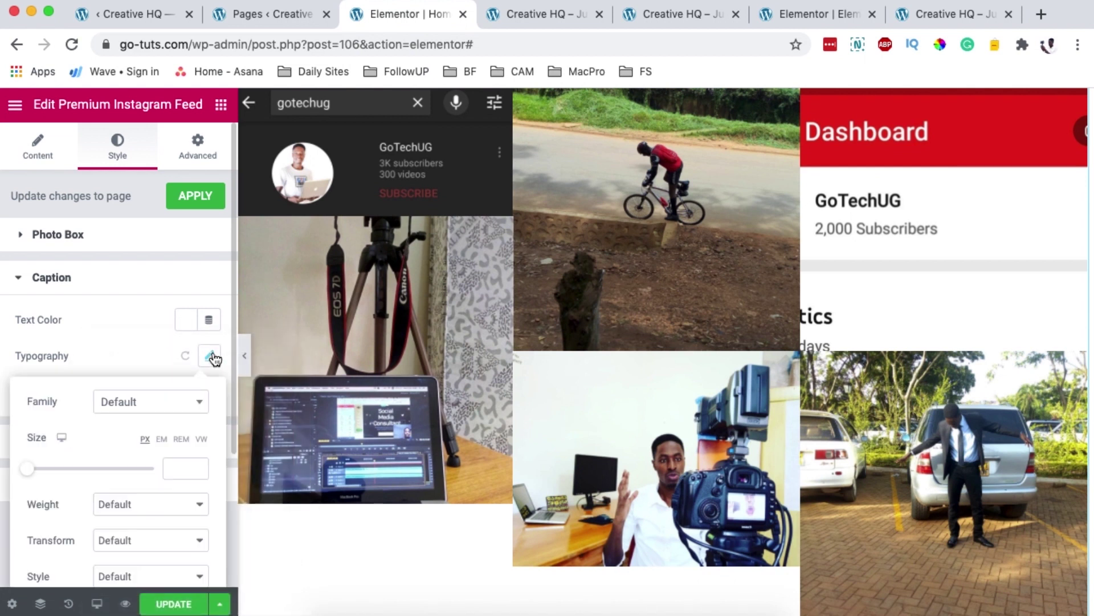
{"action": "scroll", "coordinate": [167, 442], "scroll_direction": "down", "scroll_amount": 3}
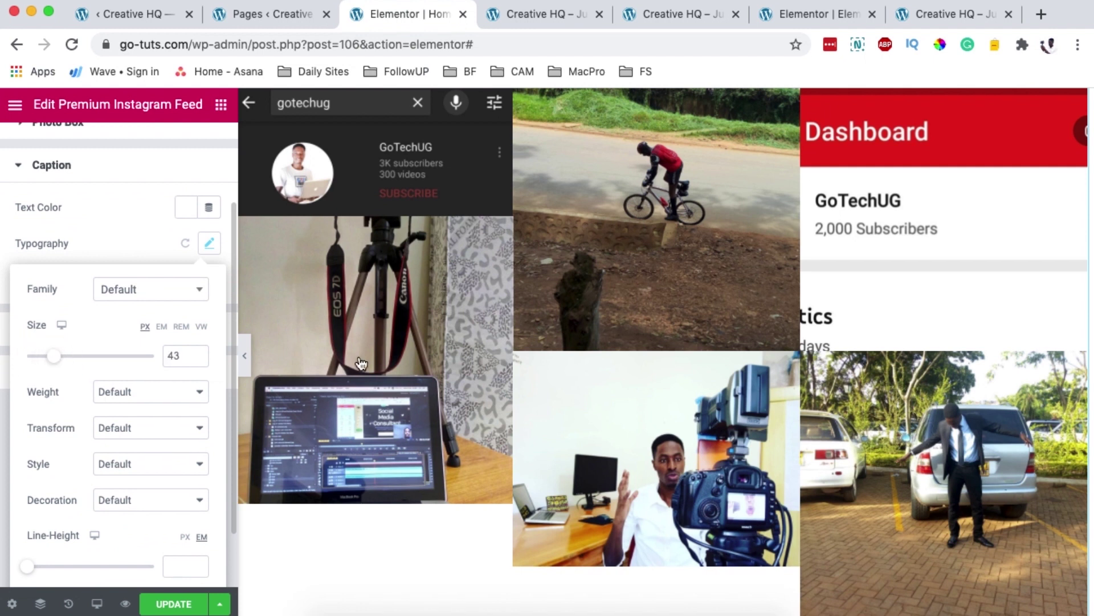
{"action": "mouse_move", "coordinate": [367, 365]}
{"action": "left_click", "coordinate": [55, 356]}
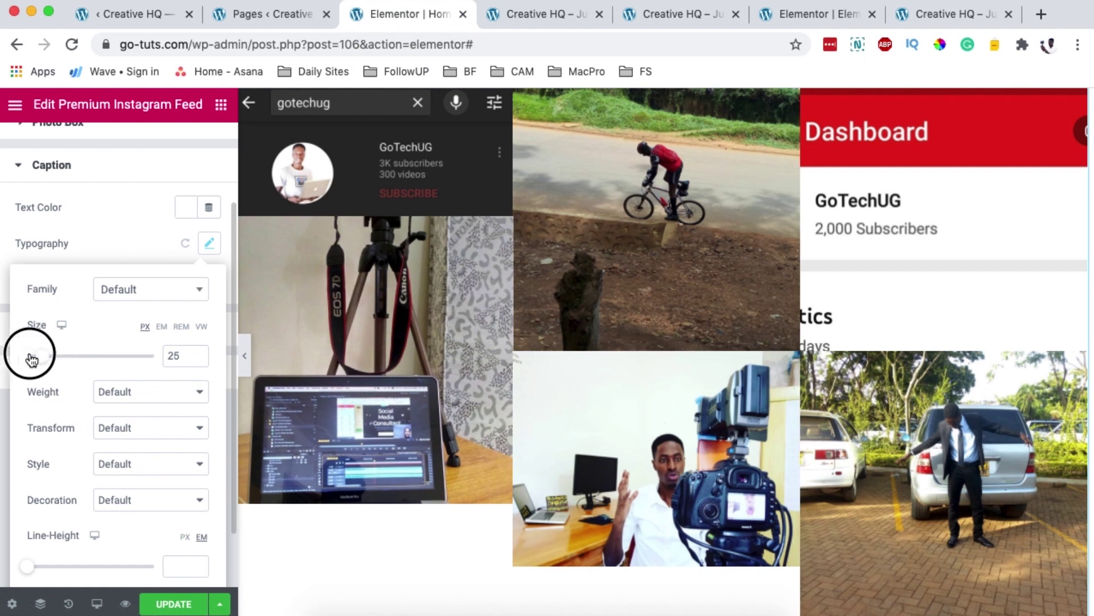
{"action": "left_click", "coordinate": [93, 356]}
{"action": "left_click", "coordinate": [13, 342]}
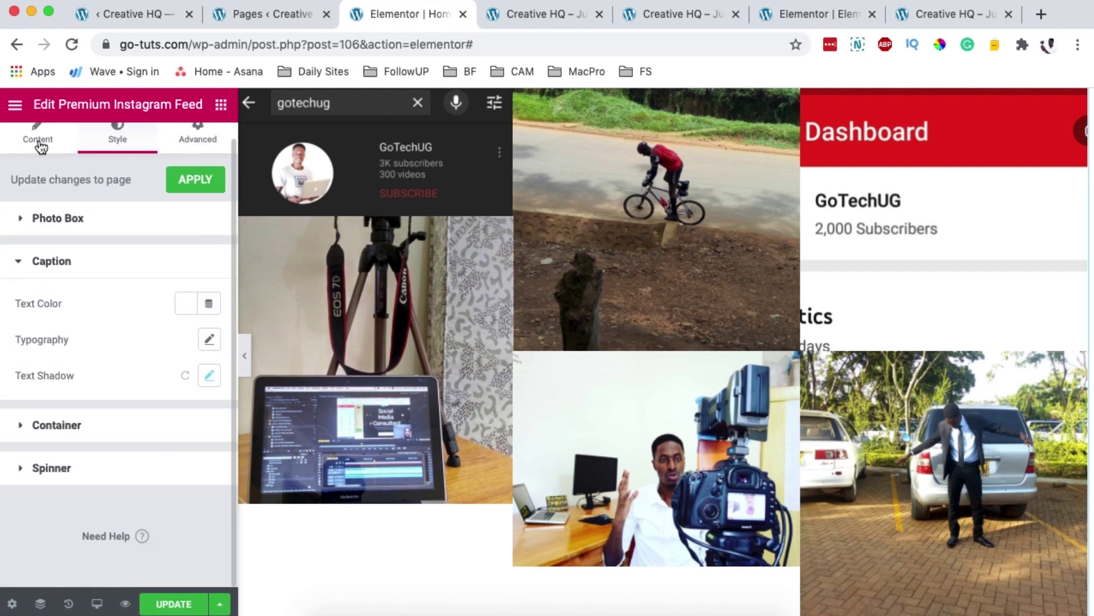
In the Content tab's Layout section, set Maximum Images Number to 9.
{"action": "left_click", "coordinate": [40, 146]}
{"action": "scroll", "coordinate": [136, 395], "scroll_direction": "down", "scroll_amount": 5}
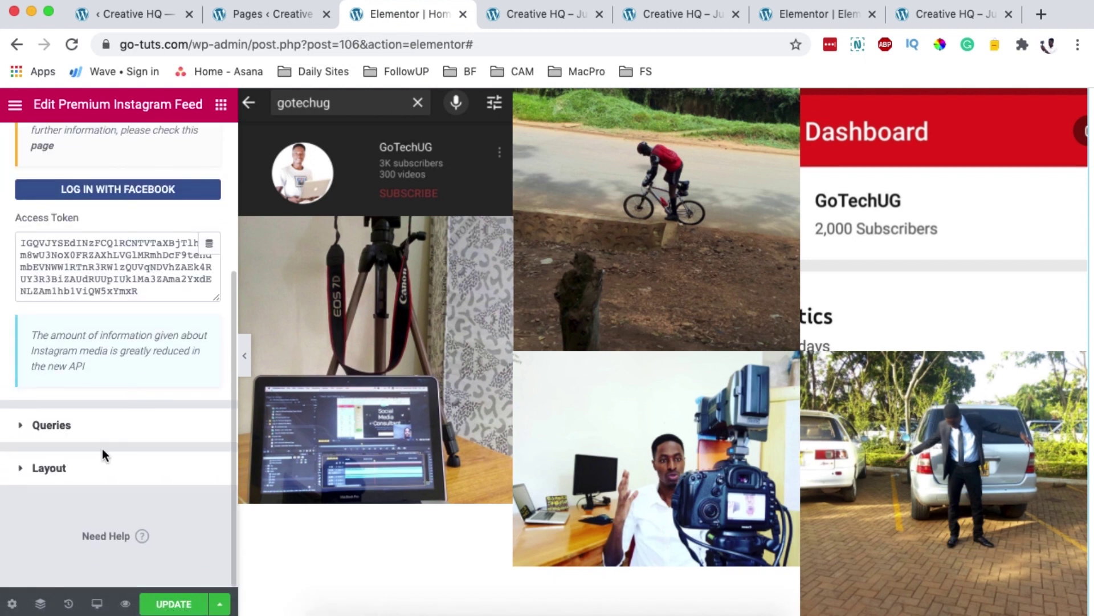
{"action": "left_click", "coordinate": [86, 429]}
{"action": "left_click", "coordinate": [117, 479]}
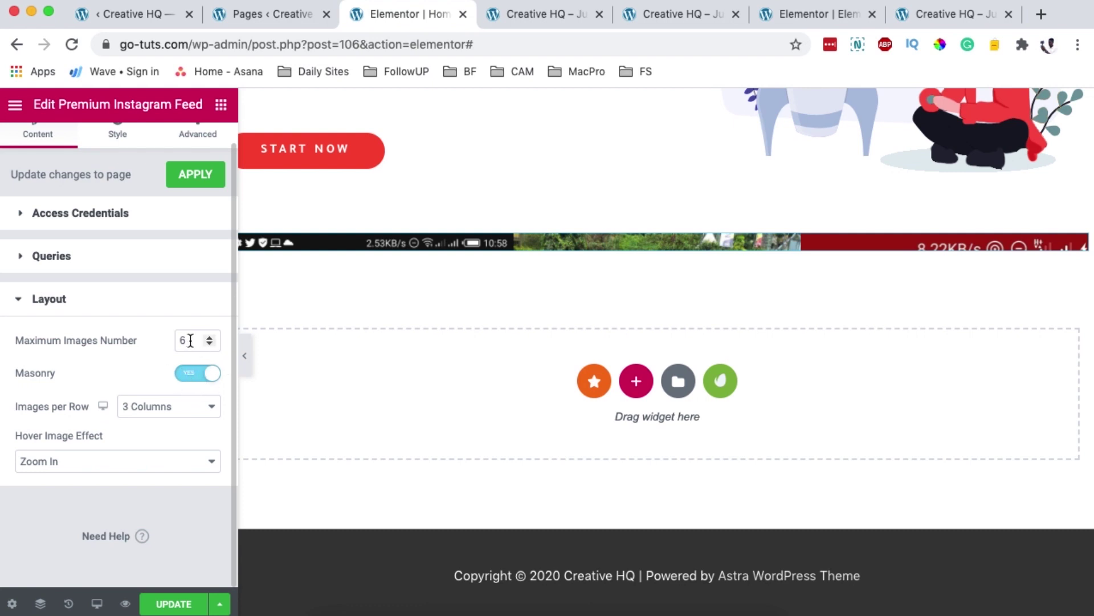
{"action": "type", "text": "9"}
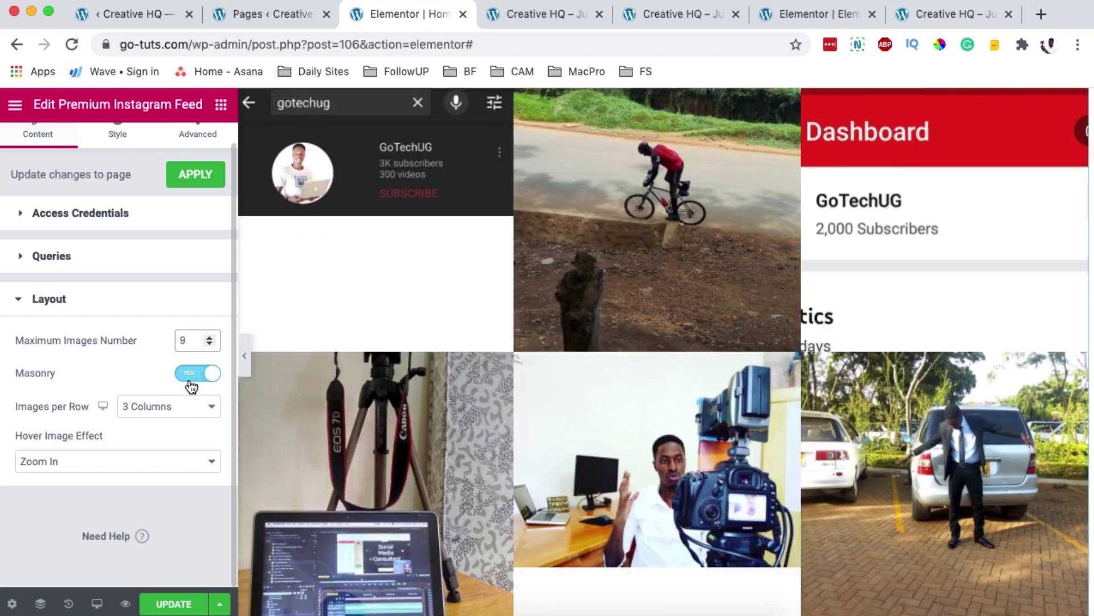
Toggle the Masonry layout off and back on so the 9 images reload in 3 columns.
{"action": "scroll", "coordinate": [456, 412], "scroll_direction": "down", "scroll_amount": 3}
{"action": "scroll", "coordinate": [456, 412], "scroll_direction": "down", "scroll_amount": 5}
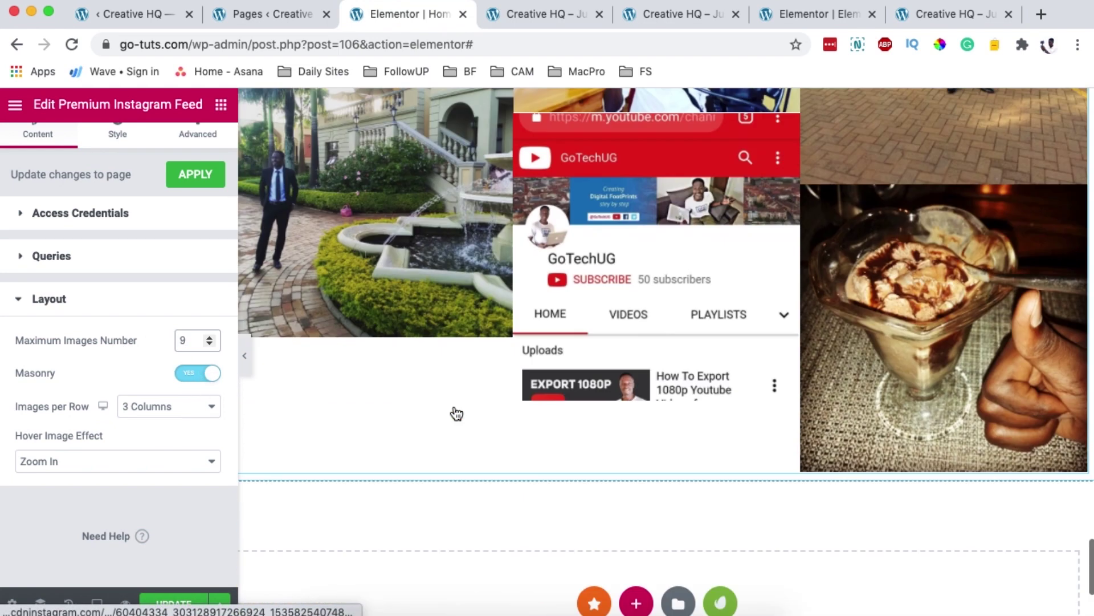
{"action": "scroll", "coordinate": [456, 412], "scroll_direction": "up", "scroll_amount": 6}
{"action": "scroll", "coordinate": [456, 413], "scroll_direction": "up", "scroll_amount": 1}
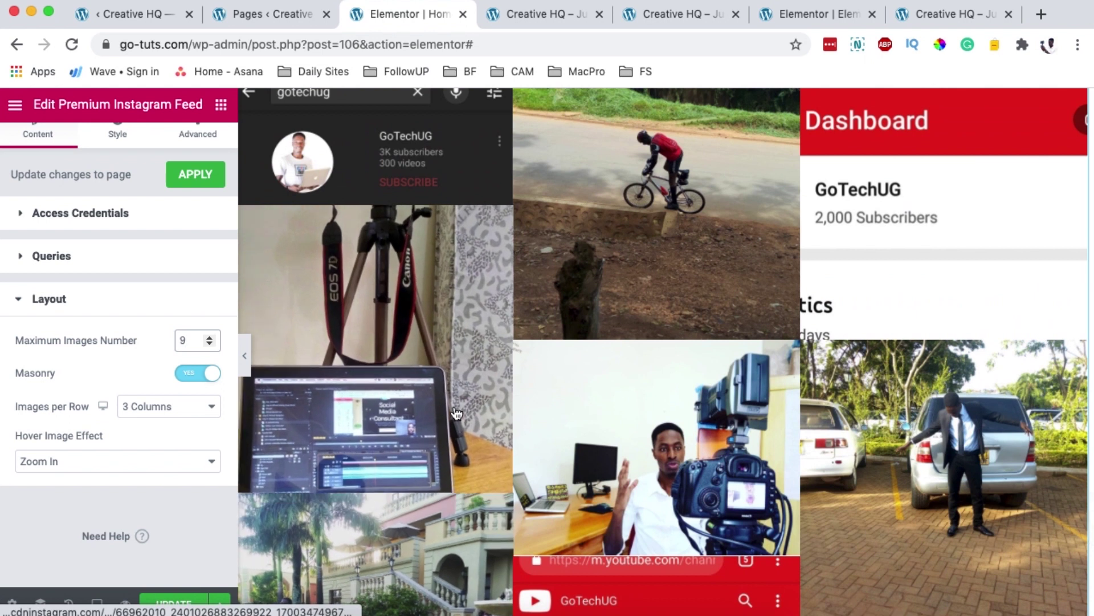
{"action": "scroll", "coordinate": [456, 412], "scroll_direction": "up", "scroll_amount": 2}
{"action": "left_click", "coordinate": [197, 373]}
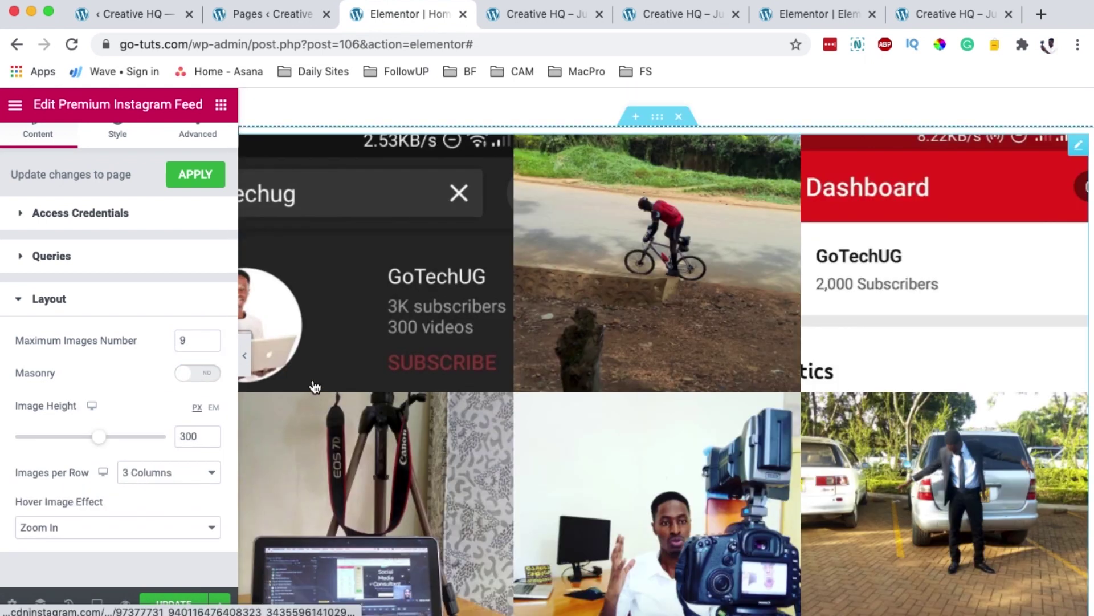
{"action": "scroll", "coordinate": [523, 433], "scroll_direction": "down", "scroll_amount": 5}
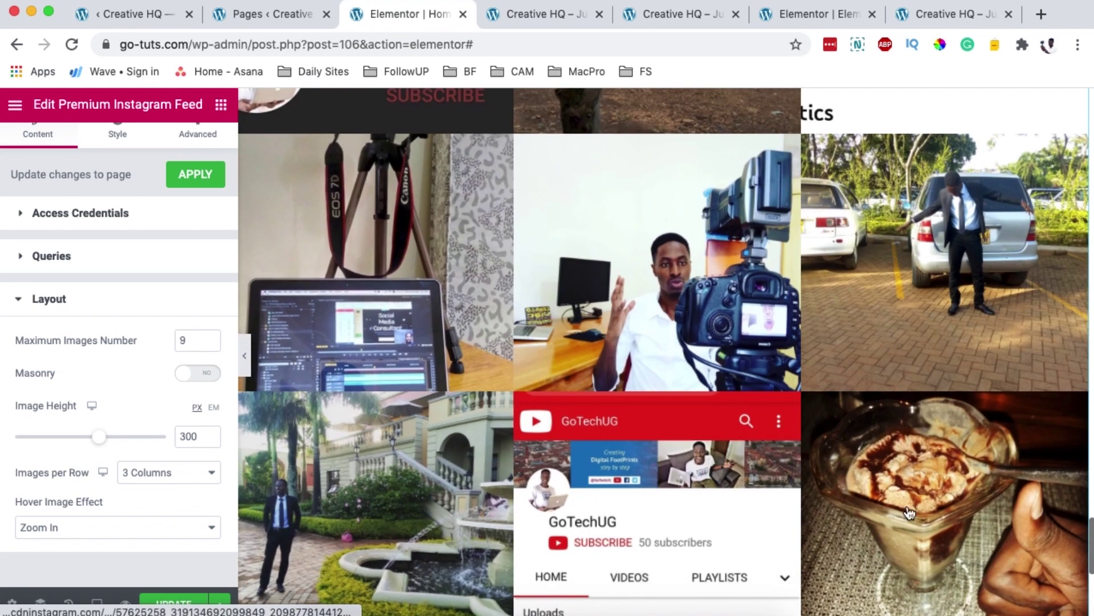
{"action": "scroll", "coordinate": [979, 514], "scroll_direction": "down", "scroll_amount": 5}
{"action": "scroll", "coordinate": [980, 513], "scroll_direction": "up", "scroll_amount": 3}
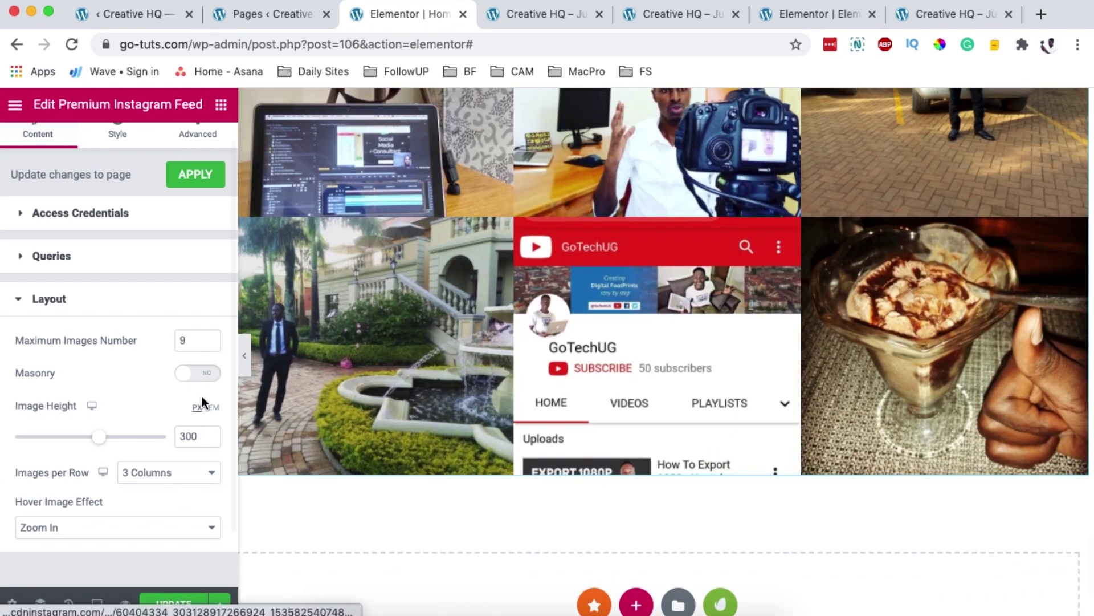
{"action": "left_click", "coordinate": [206, 374]}
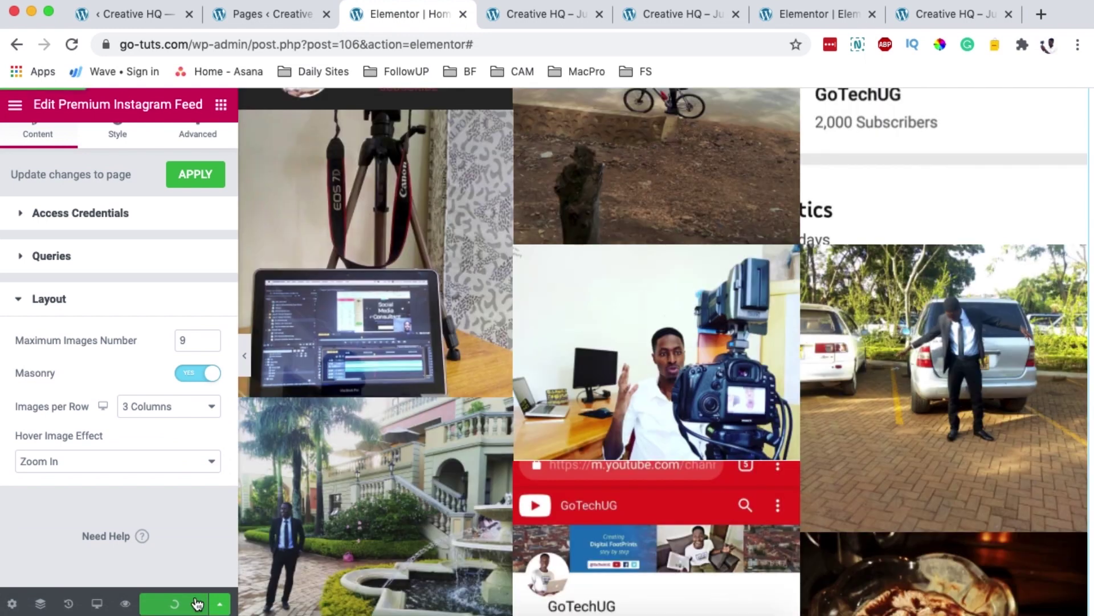
Save the page with Update and scroll to the Instagram grid in the live preview.
{"action": "left_click", "coordinate": [194, 603]}
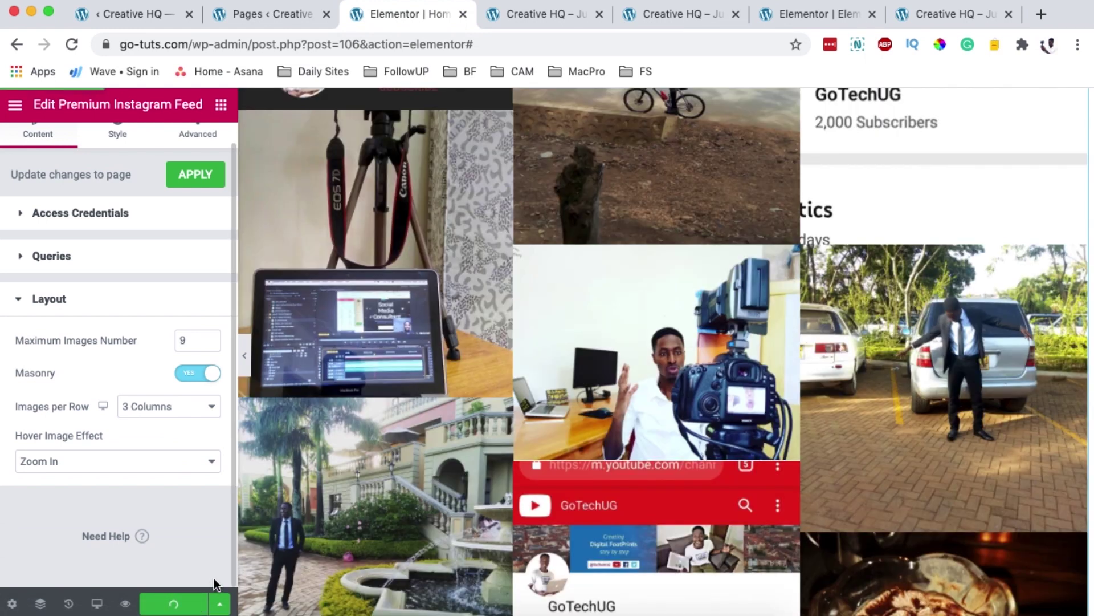
{"action": "left_click", "coordinate": [539, 14]}
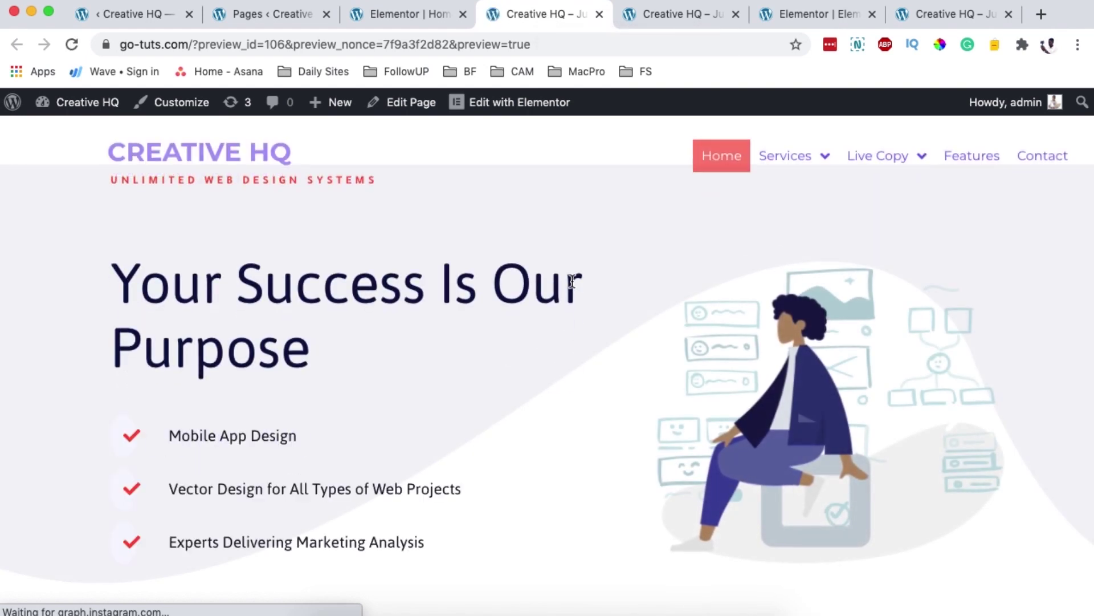
{"action": "scroll", "coordinate": [573, 286], "scroll_direction": "down", "scroll_amount": 10}
{"action": "scroll", "coordinate": [572, 286], "scroll_direction": "down", "scroll_amount": 20}
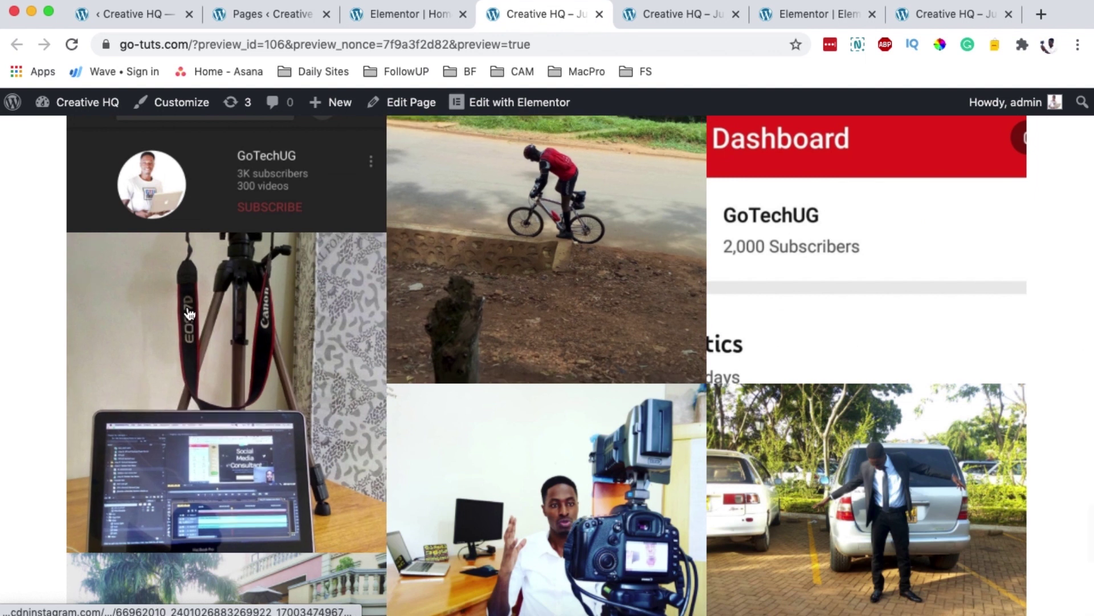
Open the tripod photo in the lightbox, step through the next photos fullscreen, then leave the preview.
{"action": "left_click", "coordinate": [241, 341]}
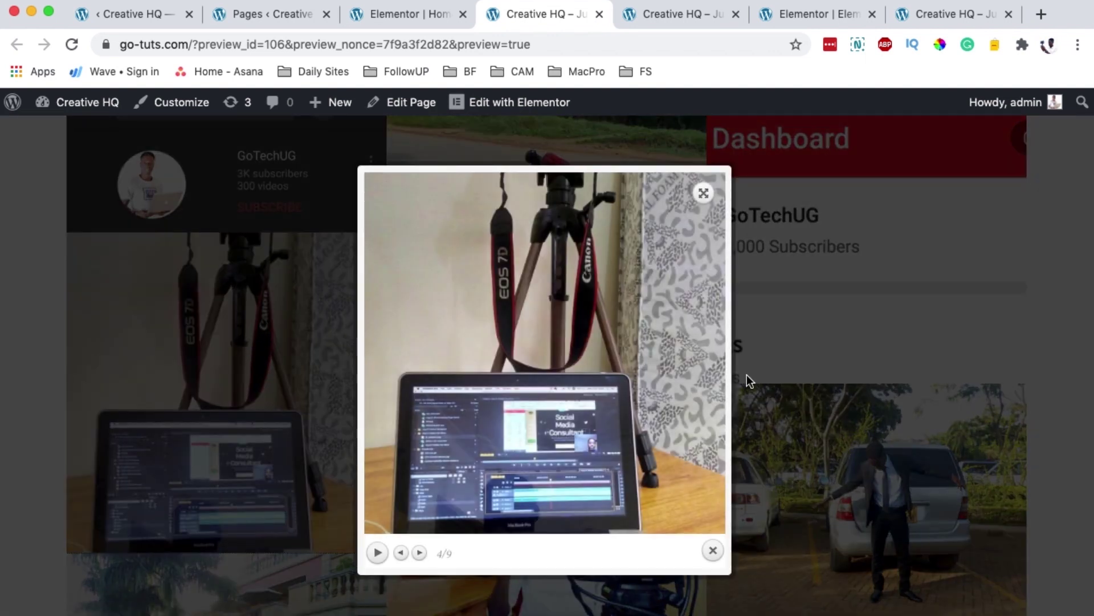
{"action": "left_click", "coordinate": [712, 348]}
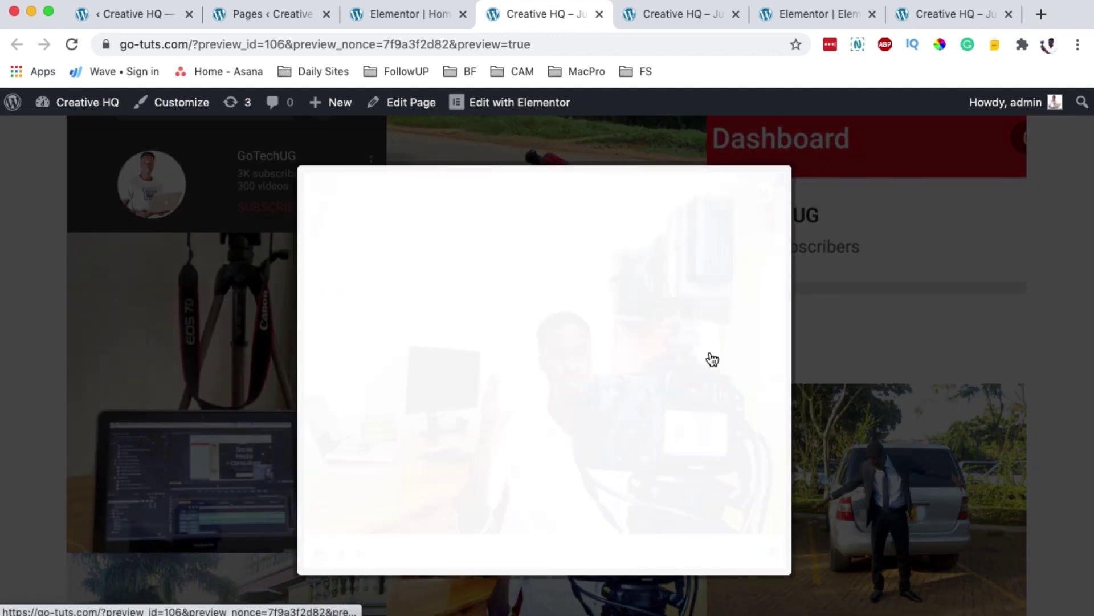
{"action": "left_click", "coordinate": [773, 358]}
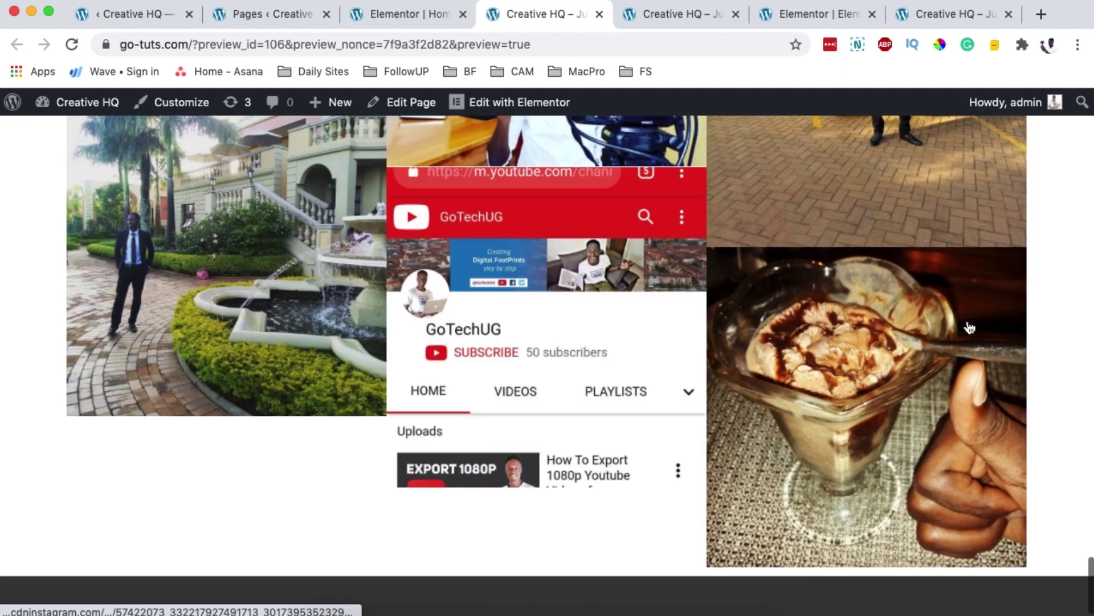
{"action": "scroll", "coordinate": [954, 249], "scroll_direction": "up", "scroll_amount": 3}
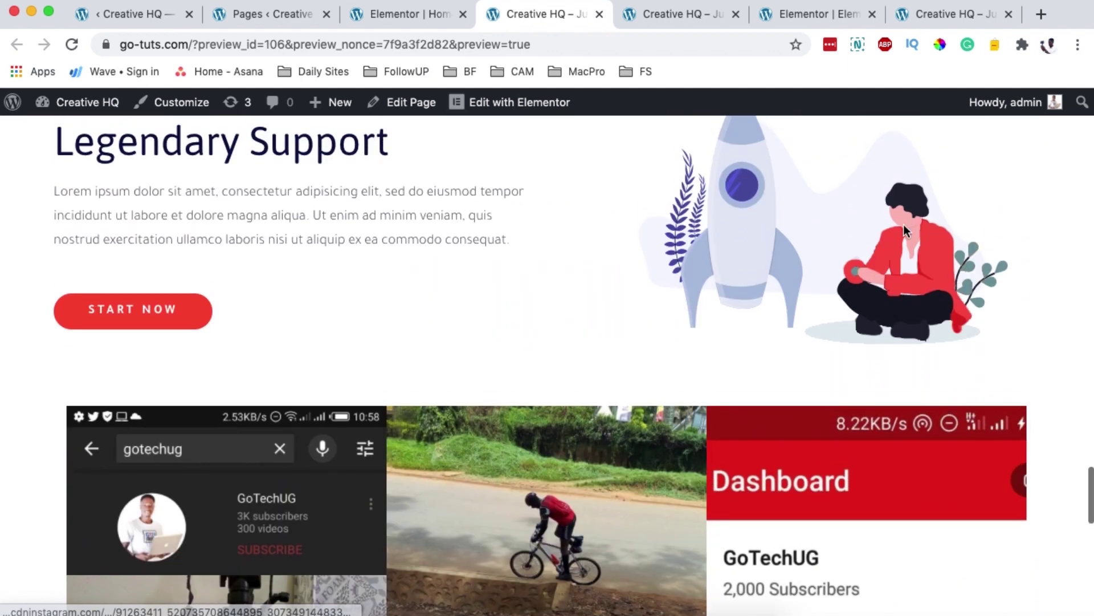
{"action": "left_click", "coordinate": [299, 17]}
Try the Zoom Out and Grayscale hover image effects, then settle on Brightness.
{"action": "left_click", "coordinate": [411, 17]}
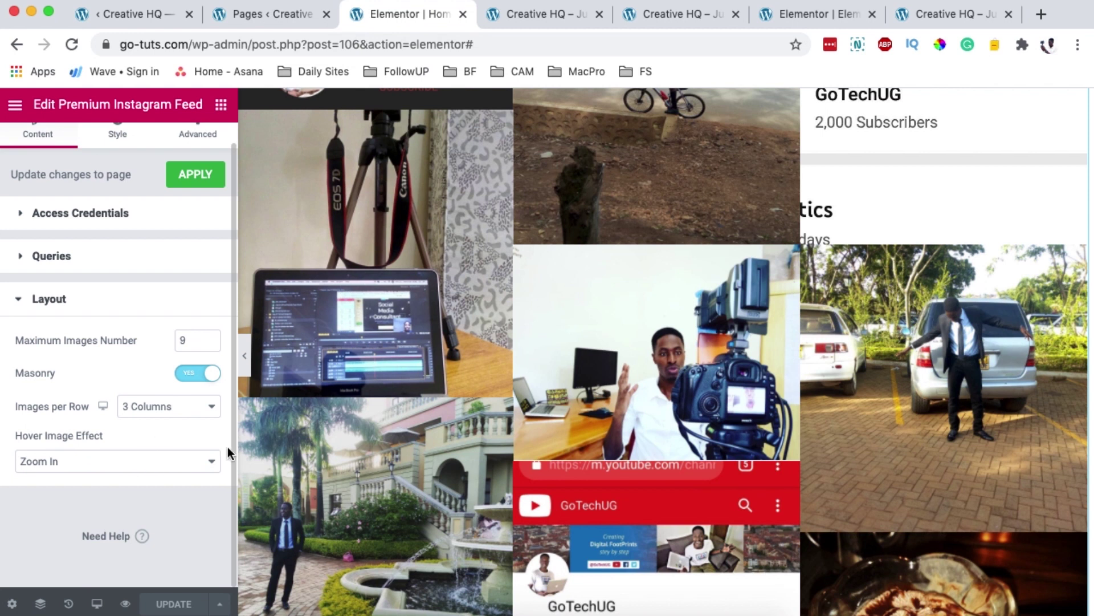
{"action": "left_click", "coordinate": [152, 458]}
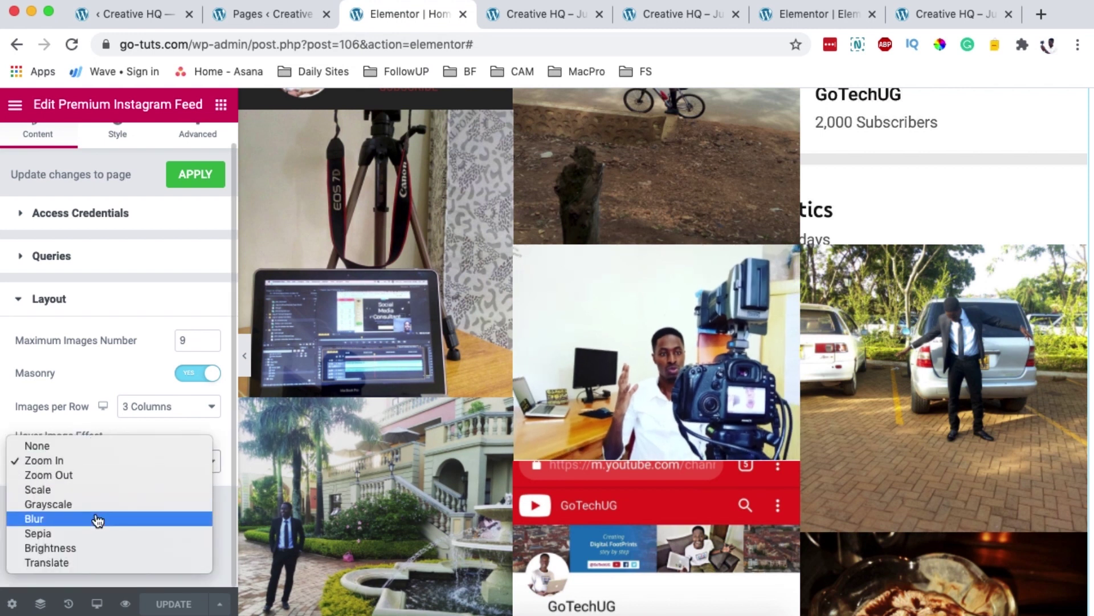
{"action": "left_click", "coordinate": [98, 475]}
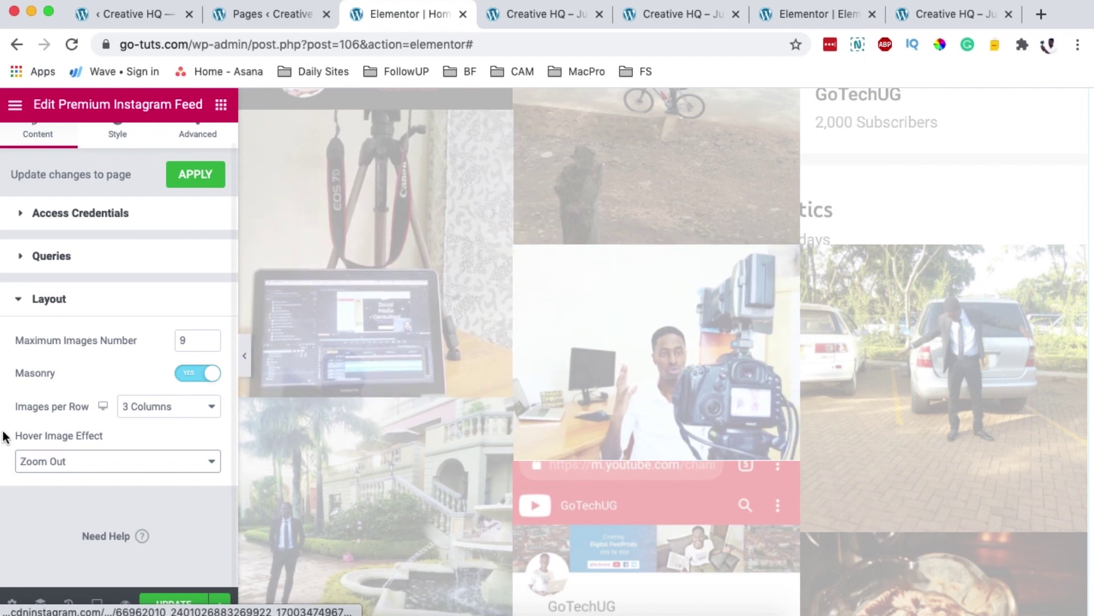
{"action": "left_click", "coordinate": [76, 461]}
{"action": "left_click", "coordinate": [75, 496]}
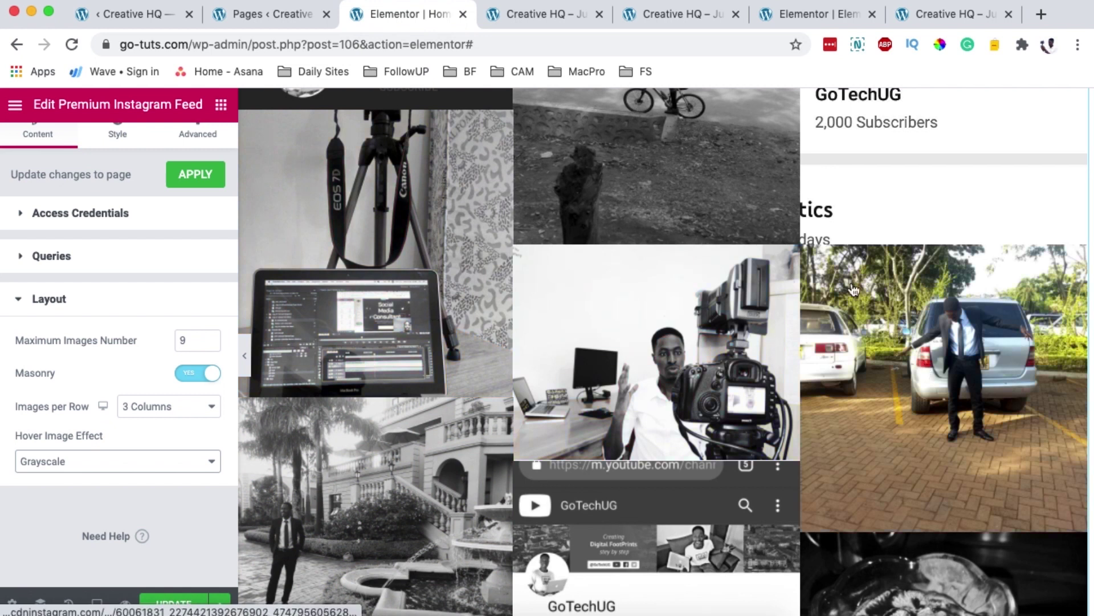
{"action": "left_click", "coordinate": [69, 467]}
{"action": "left_click", "coordinate": [94, 506]}
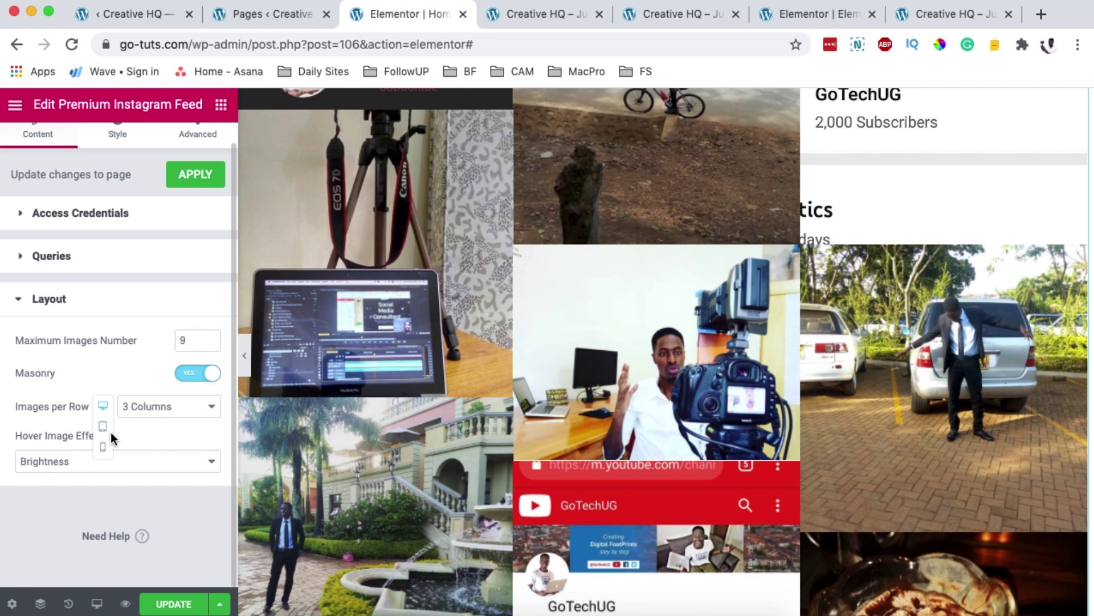
In mobile preview, set the feed to 2 images per row after briefly trying 3.
{"action": "left_click", "coordinate": [103, 444]}
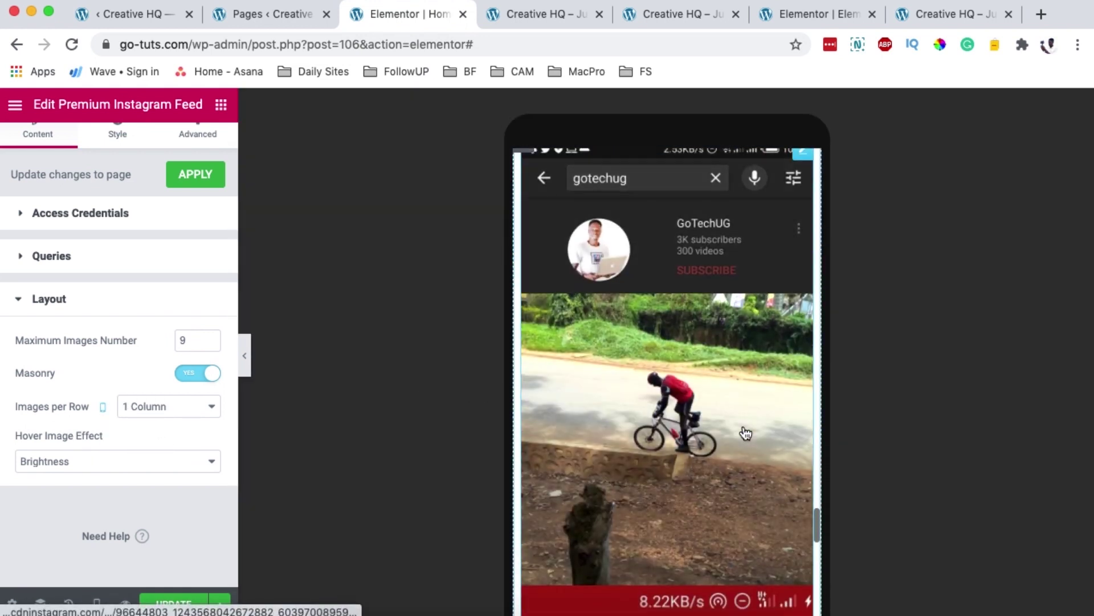
{"action": "left_click", "coordinate": [176, 419]}
{"action": "left_click", "coordinate": [174, 413]}
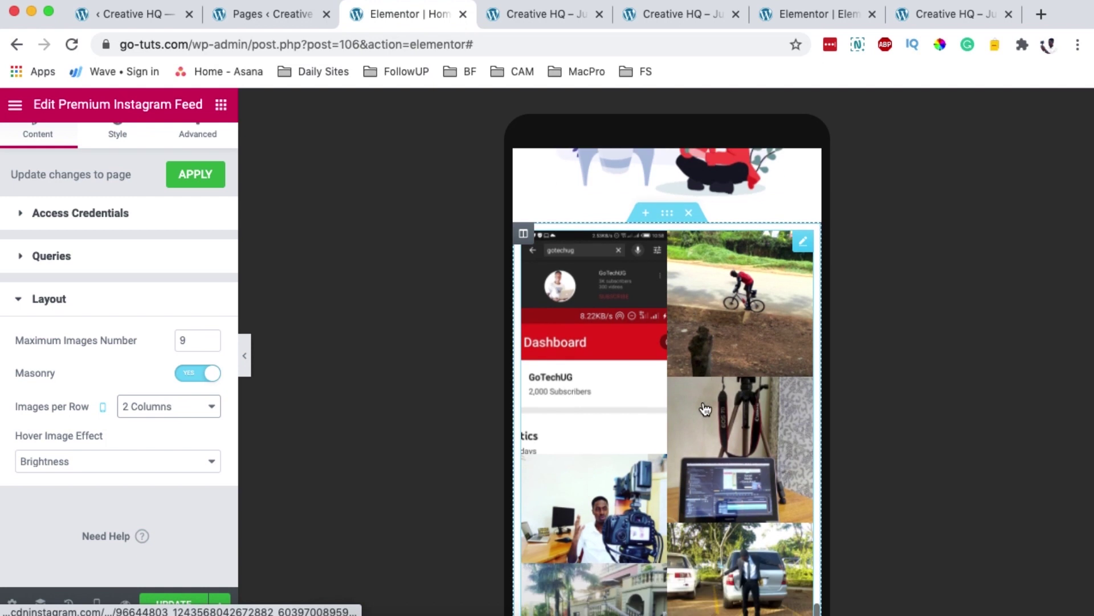
{"action": "scroll", "coordinate": [705, 409], "scroll_direction": "down", "scroll_amount": 8}
{"action": "left_click", "coordinate": [167, 409]}
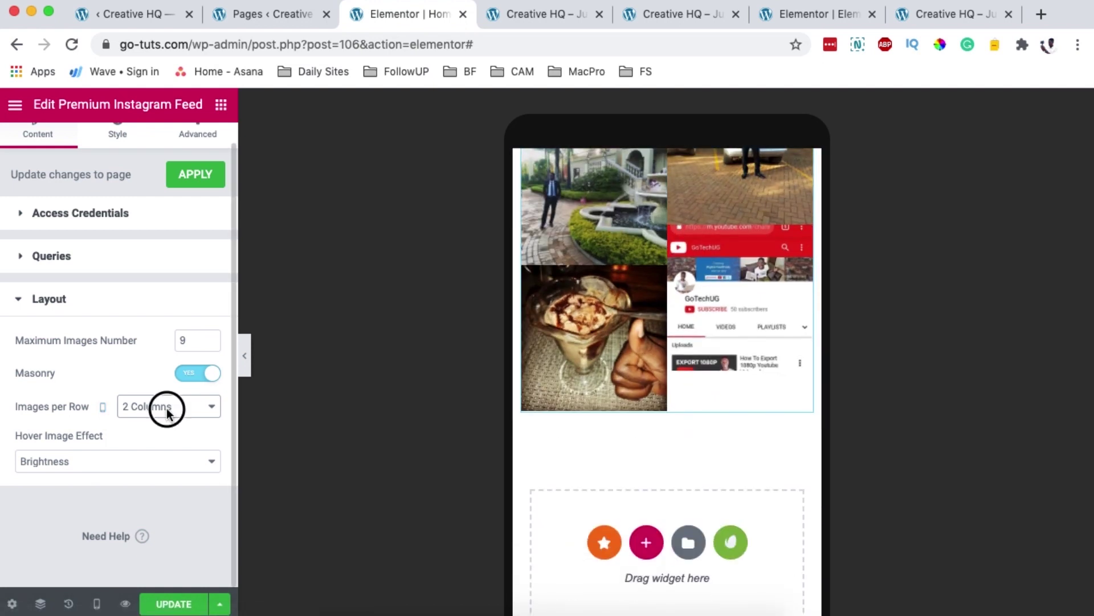
{"action": "left_click", "coordinate": [154, 420]}
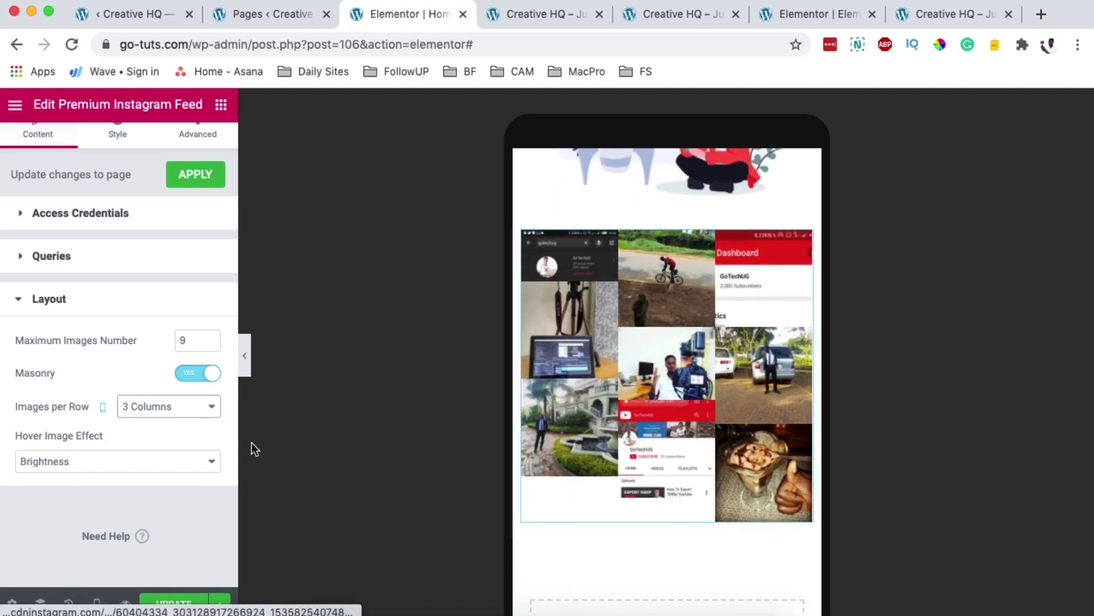
{"action": "left_click", "coordinate": [151, 409]}
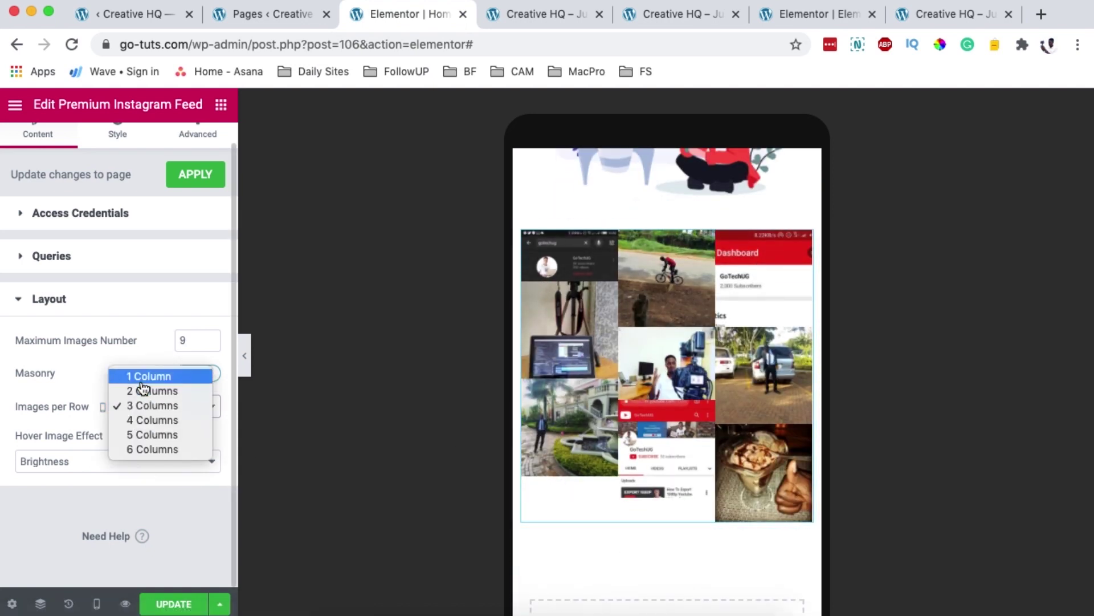
{"action": "left_click", "coordinate": [144, 391]}
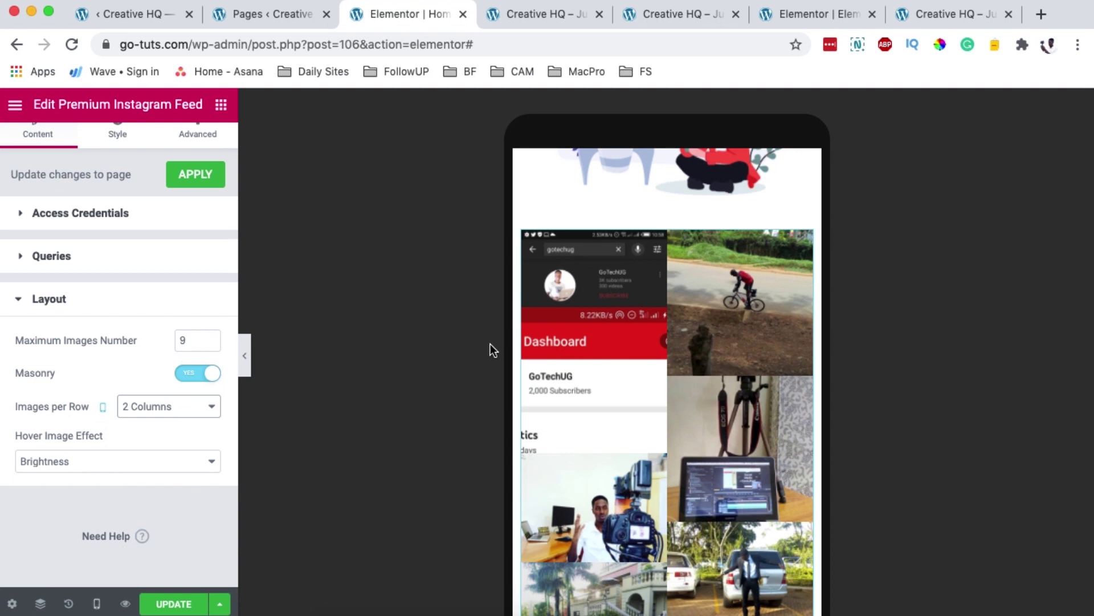
{"action": "scroll", "coordinate": [606, 386], "scroll_direction": "down", "scroll_amount": 10}
{"action": "scroll", "coordinate": [608, 387], "scroll_direction": "up", "scroll_amount": 3}
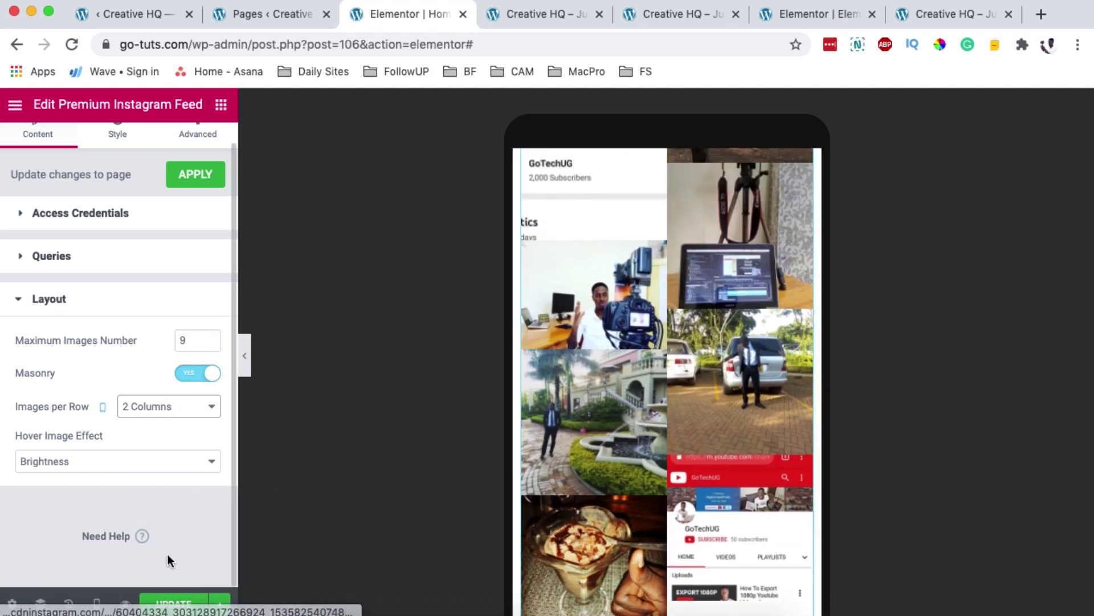
{"action": "left_click", "coordinate": [97, 604]}
Back at desktop width, give each photo a Solid border of width 2.
{"action": "left_click", "coordinate": [97, 496]}
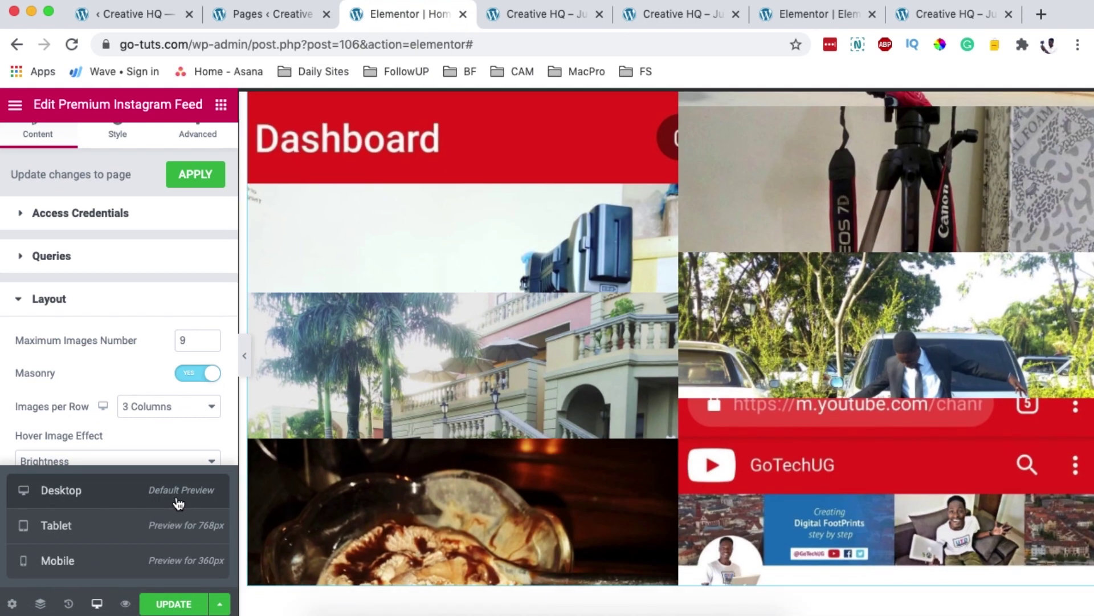
{"action": "left_click", "coordinate": [121, 163]}
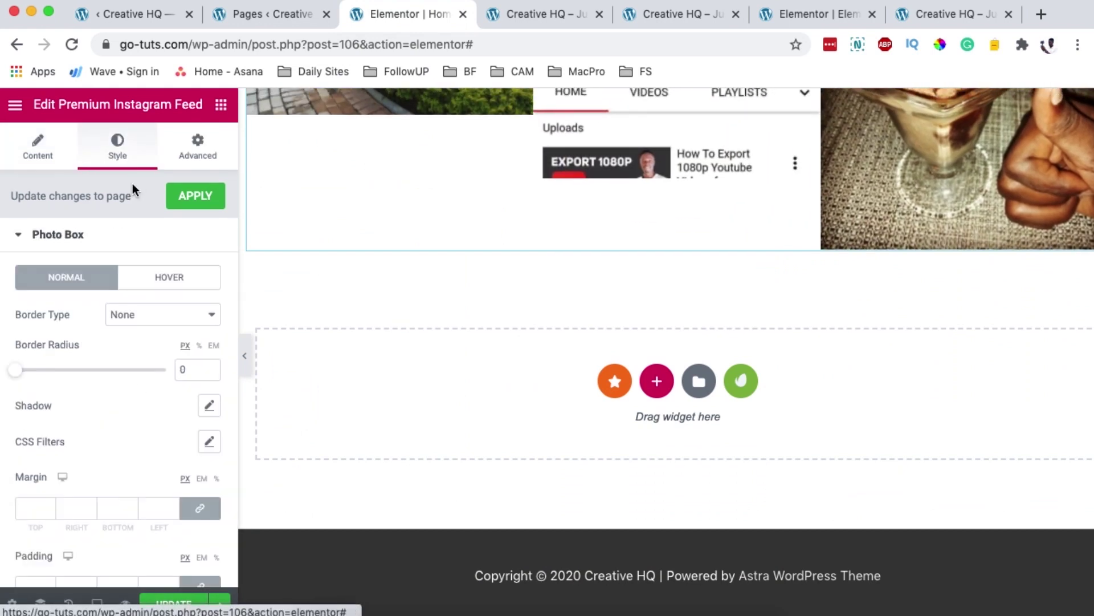
{"action": "scroll", "coordinate": [526, 285], "scroll_direction": "up", "scroll_amount": 5}
{"action": "scroll", "coordinate": [525, 285], "scroll_direction": "up", "scroll_amount": 6}
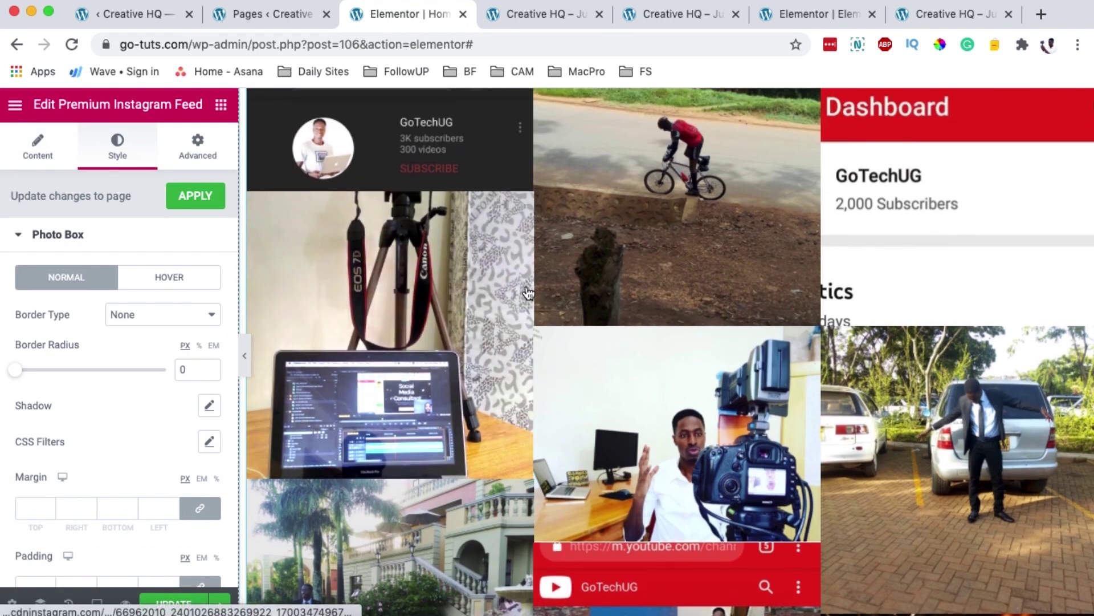
{"action": "scroll", "coordinate": [464, 316], "scroll_direction": "up", "scroll_amount": 2}
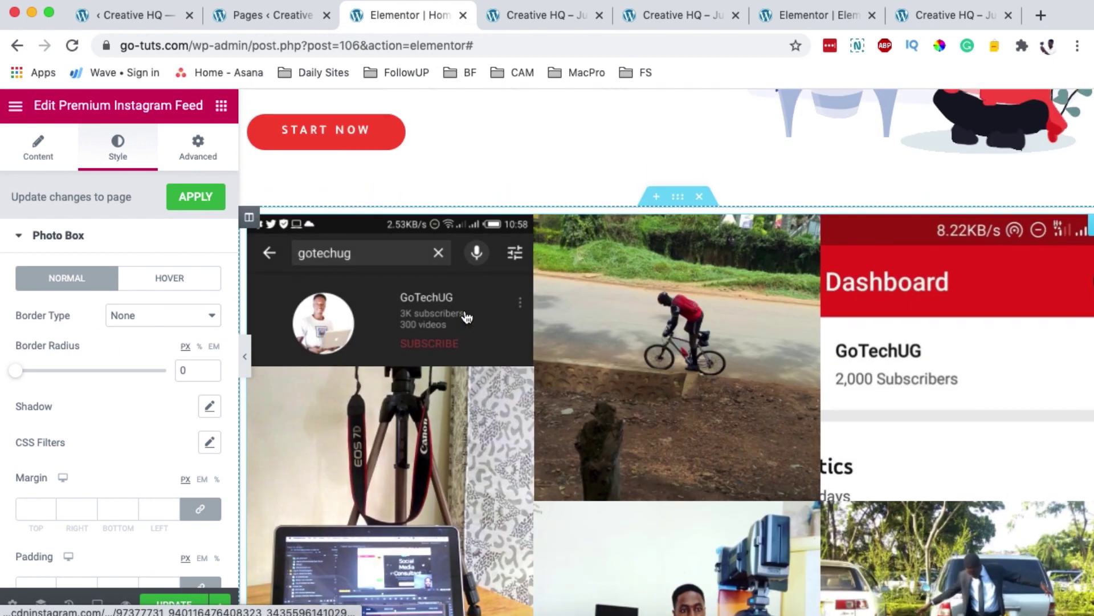
{"action": "left_click", "coordinate": [165, 315]}
{"action": "left_click", "coordinate": [157, 329]}
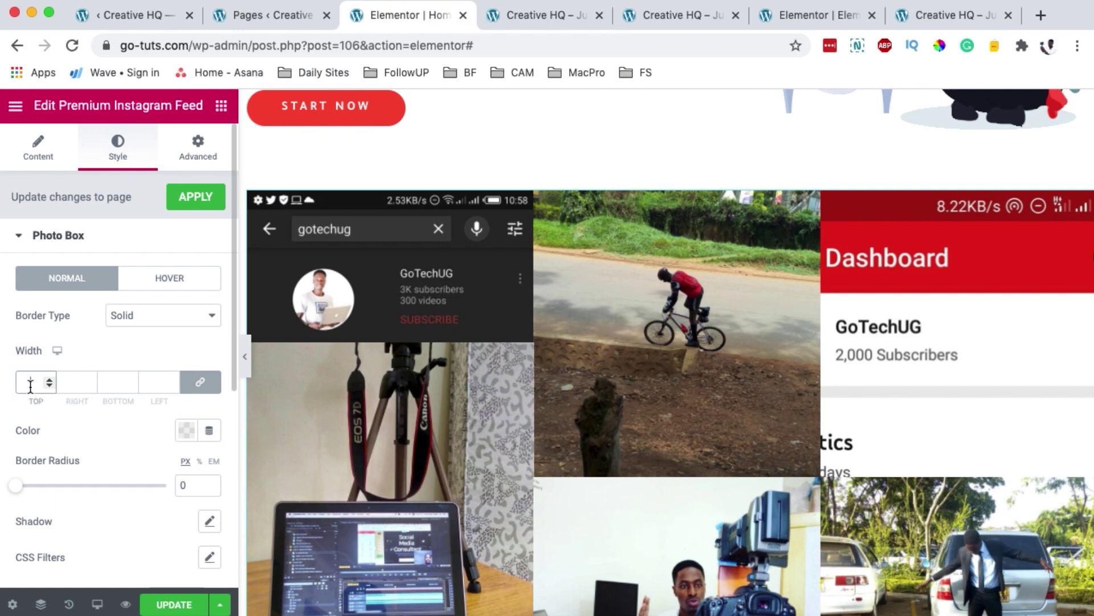
{"action": "type", "text": "2"}
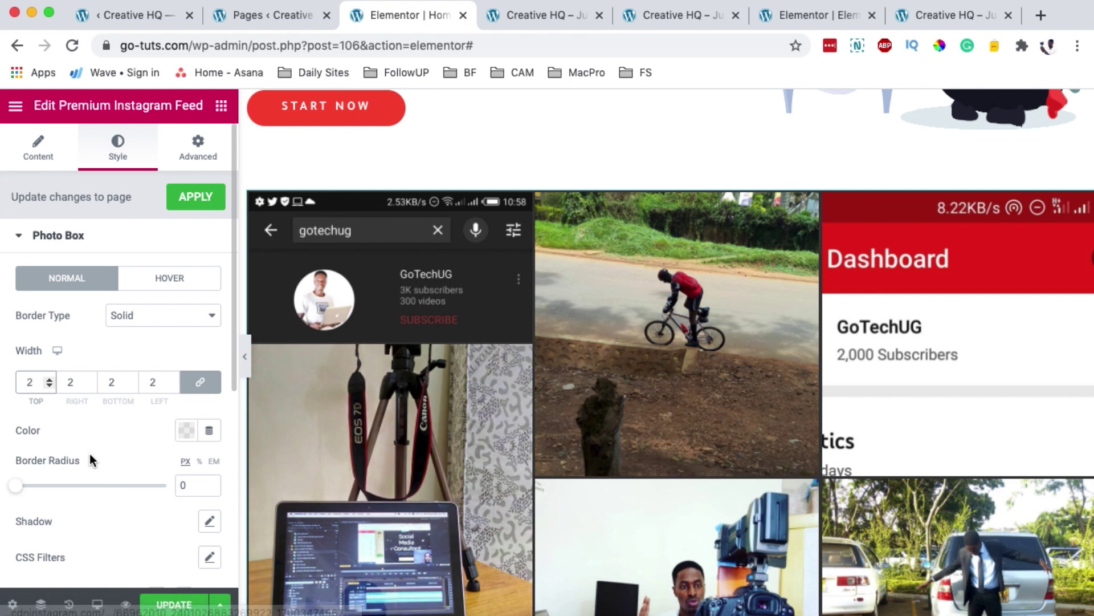
Try a green-to-teal photo border colour, then clear the colour and delete the border width.
{"action": "left_click", "coordinate": [186, 431]}
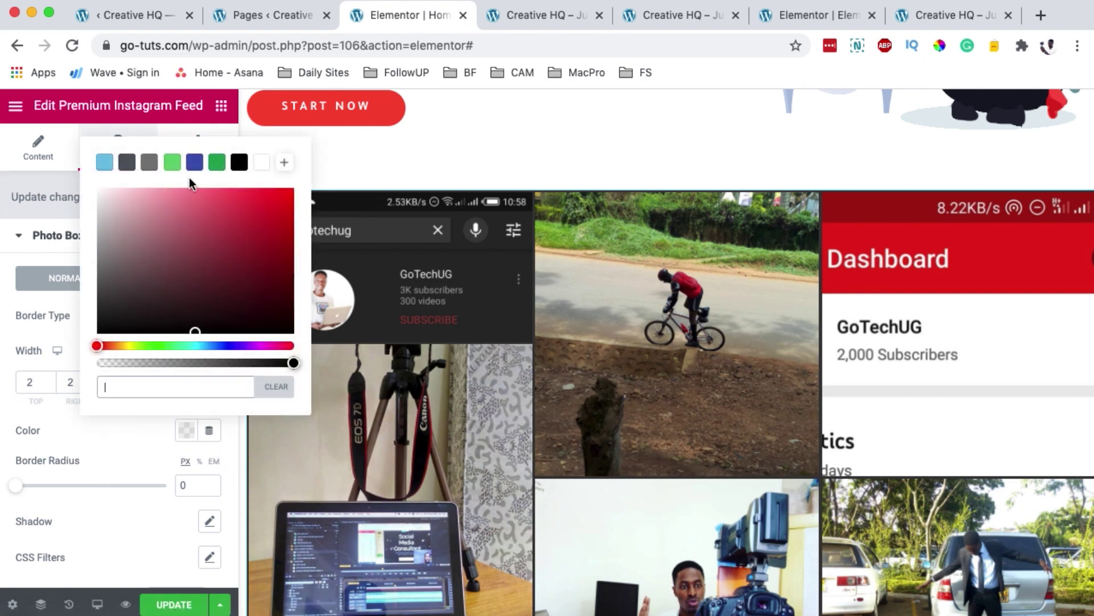
{"action": "left_click", "coordinate": [173, 164]}
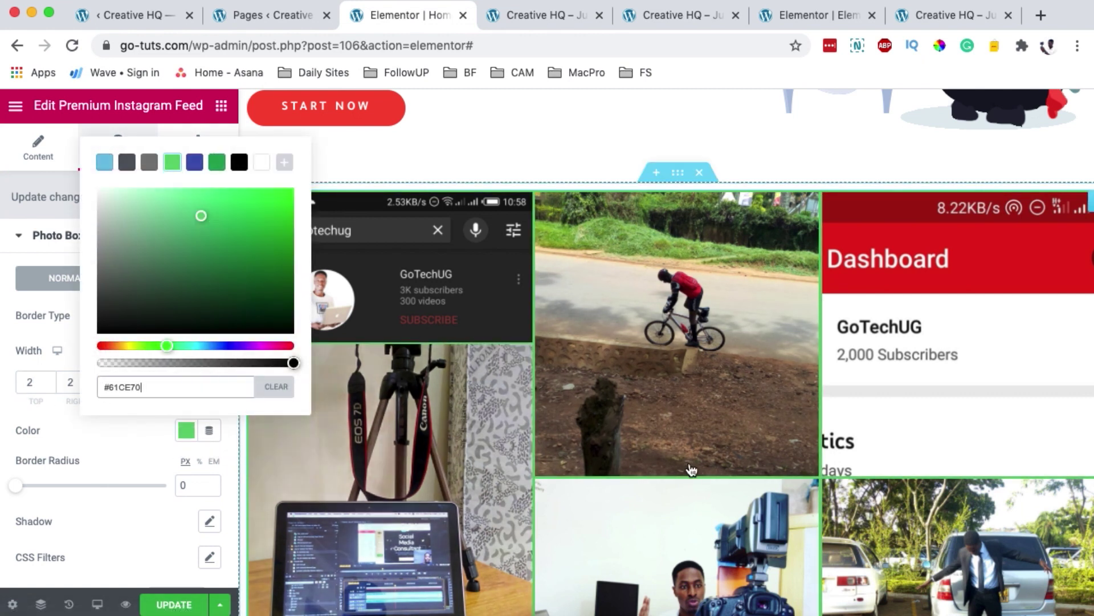
{"action": "left_click_drag", "start_coordinate": [200, 217], "coordinate": [205, 262]}
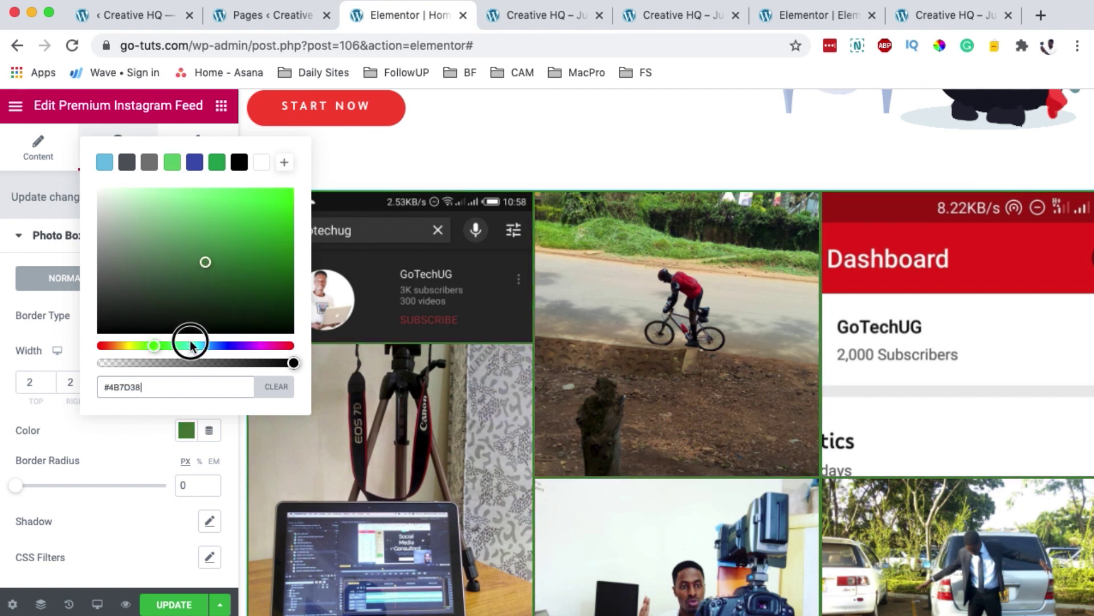
{"action": "left_click_drag", "start_coordinate": [188, 344], "coordinate": [191, 345]}
{"action": "left_click", "coordinate": [271, 389]}
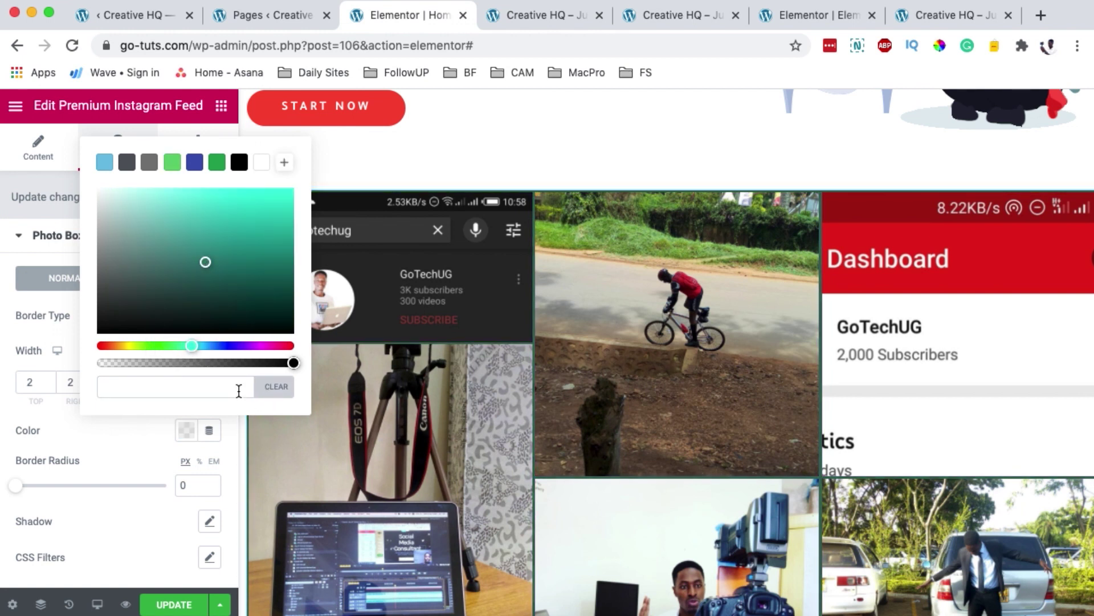
{"action": "double_click", "coordinate": [36, 377]}
{"action": "key", "text": "BackSpace"}
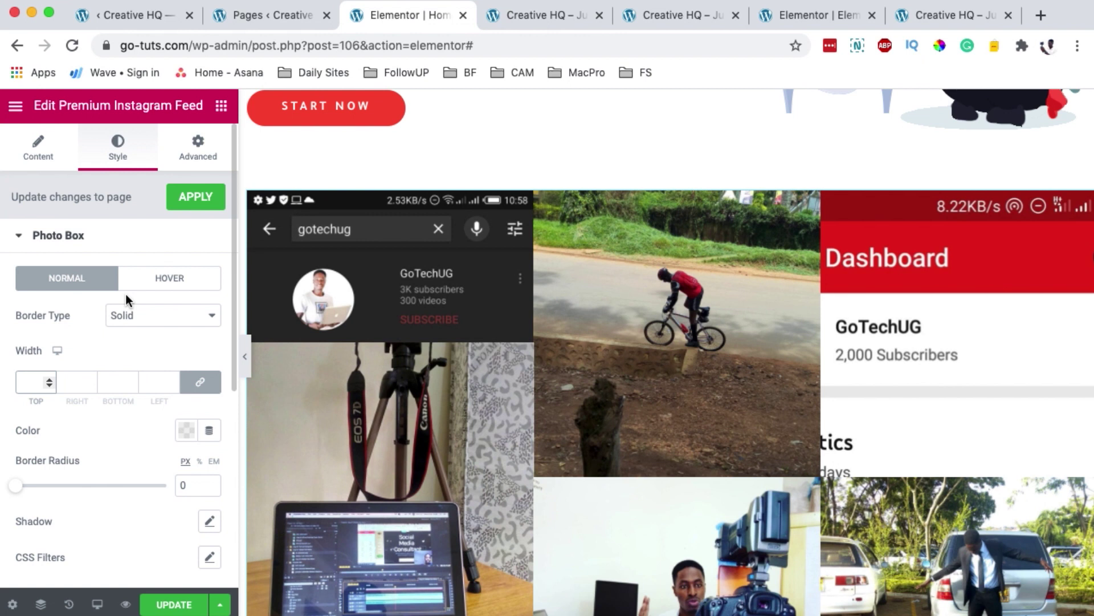
{"action": "left_click", "coordinate": [137, 315]}
{"action": "left_click", "coordinate": [126, 298]}
{"action": "scroll", "coordinate": [74, 432], "scroll_direction": "down", "scroll_amount": 6}
Give the feed container a light green border of width 3.
{"action": "left_click", "coordinate": [146, 427]}
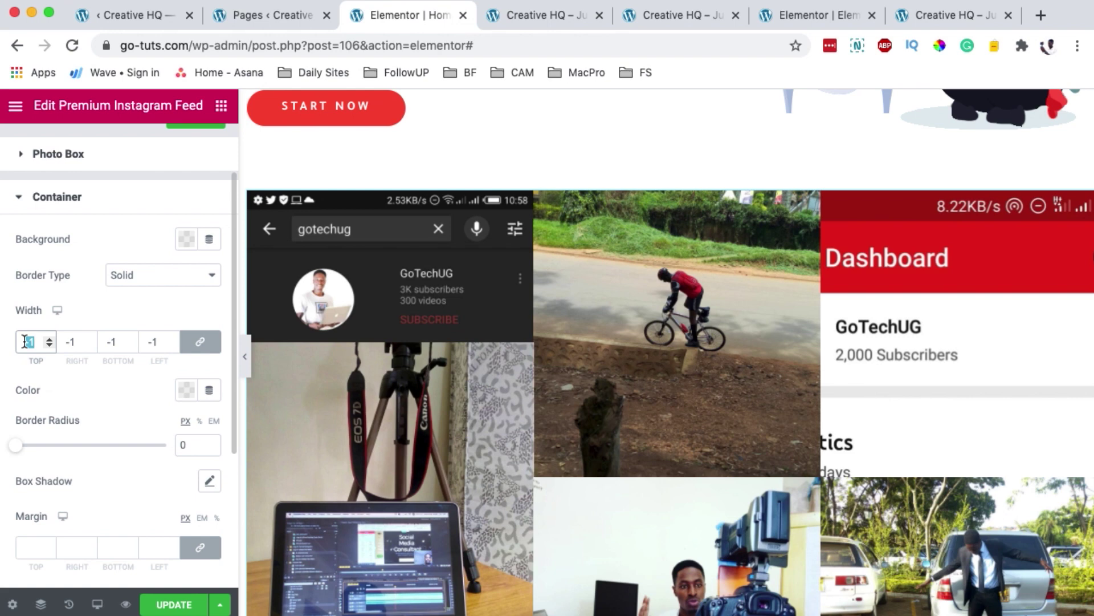
{"action": "type", "text": "3"}
{"action": "scroll", "coordinate": [438, 315], "scroll_direction": "down", "scroll_amount": 10}
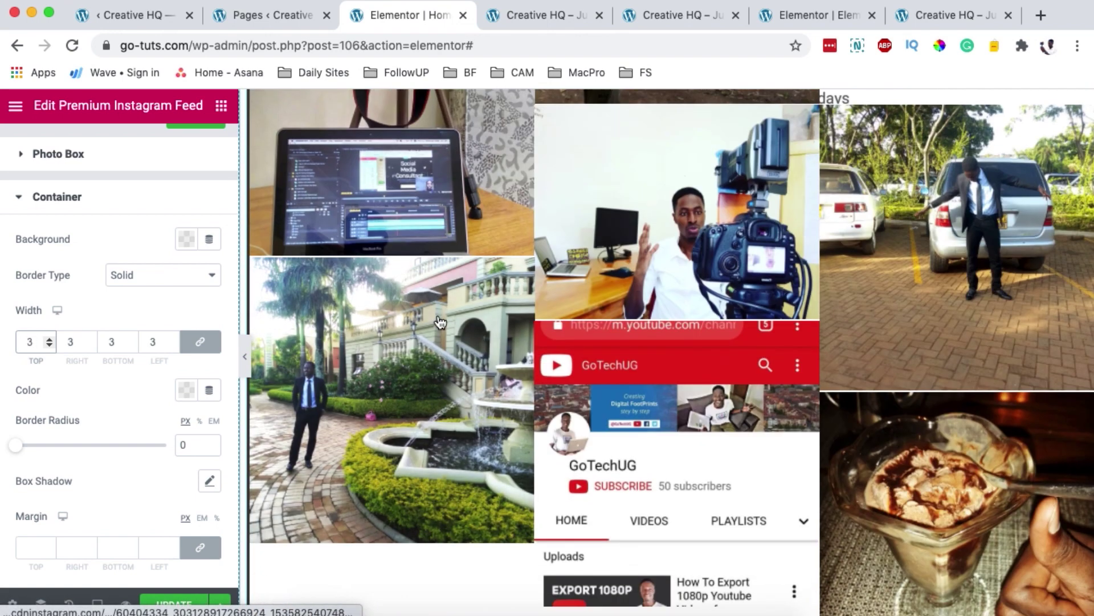
{"action": "scroll", "coordinate": [1067, 309], "scroll_direction": "up", "scroll_amount": 10}
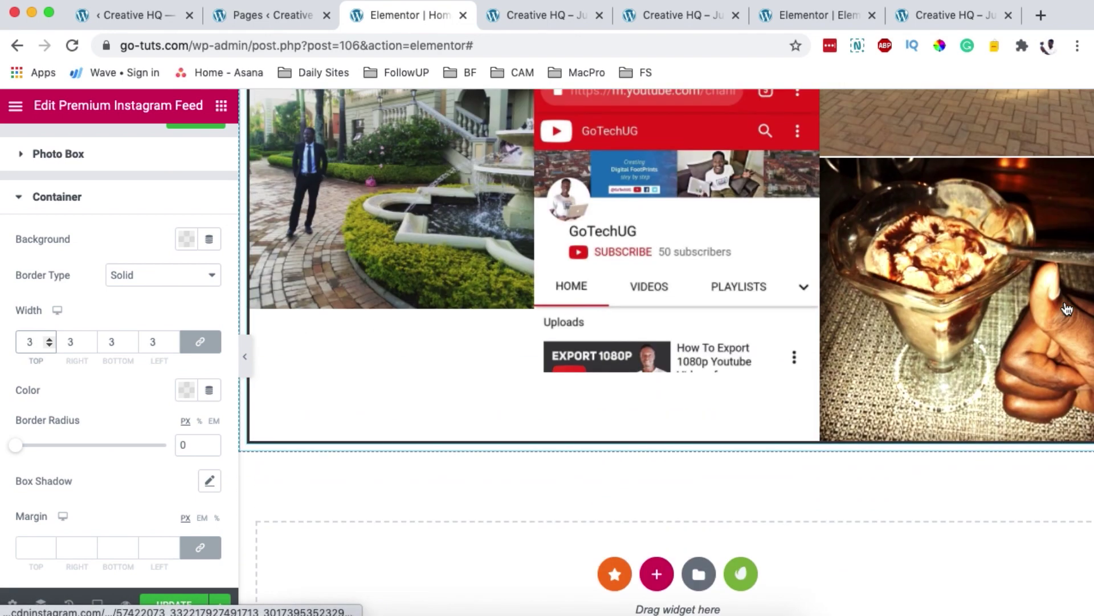
{"action": "scroll", "coordinate": [1067, 309], "scroll_direction": "up", "scroll_amount": 2}
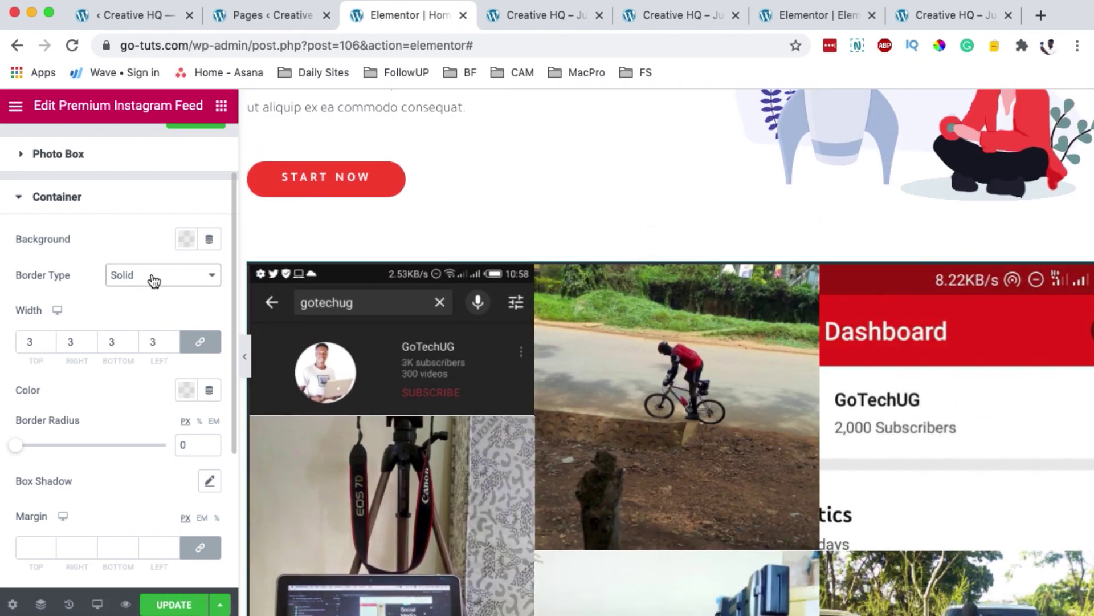
{"action": "left_click", "coordinate": [190, 393]}
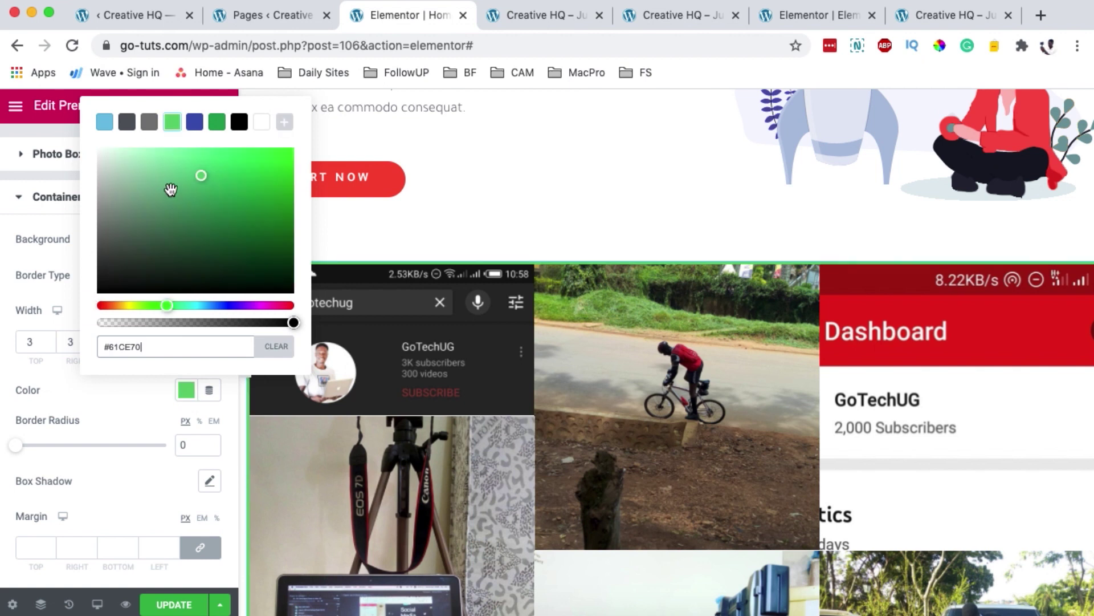
{"action": "left_click", "coordinate": [2, 398]}
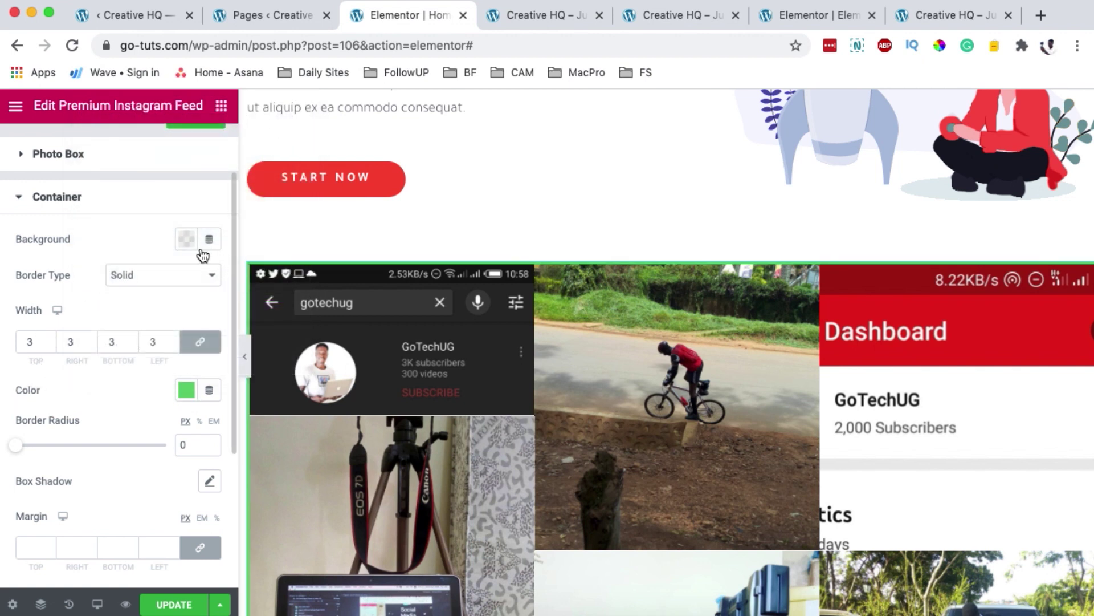
Try a grey, then reddish-grey container background, and clear the background colour.
{"action": "left_click", "coordinate": [188, 241]}
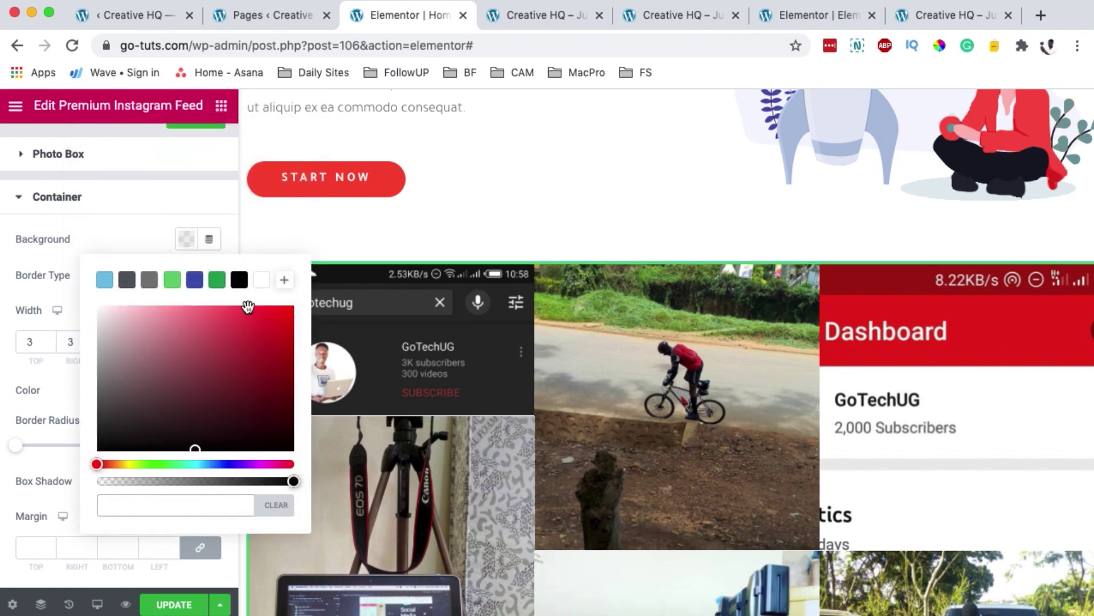
{"action": "left_click_drag", "start_coordinate": [194, 430], "coordinate": [81, 394]}
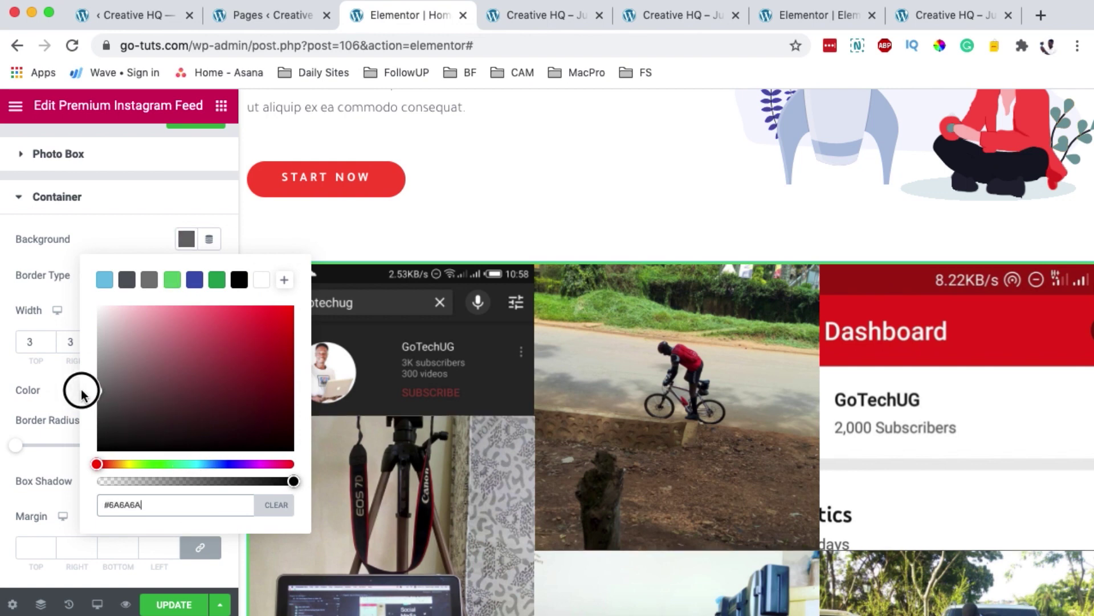
{"action": "scroll", "coordinate": [670, 408], "scroll_direction": "down", "scroll_amount": 6}
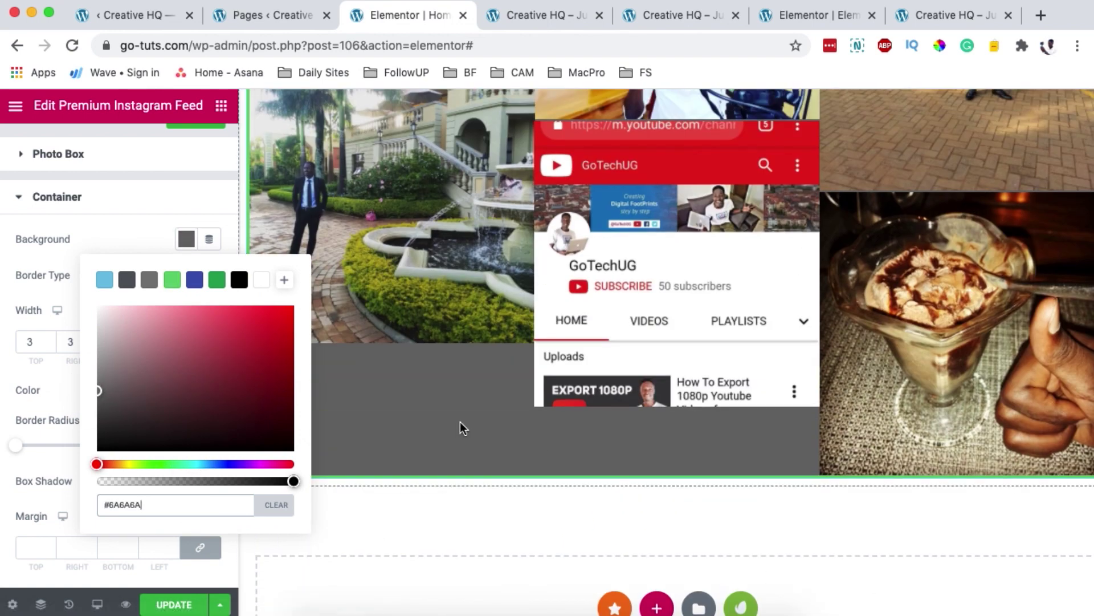
{"action": "left_click_drag", "start_coordinate": [104, 394], "coordinate": [120, 324]}
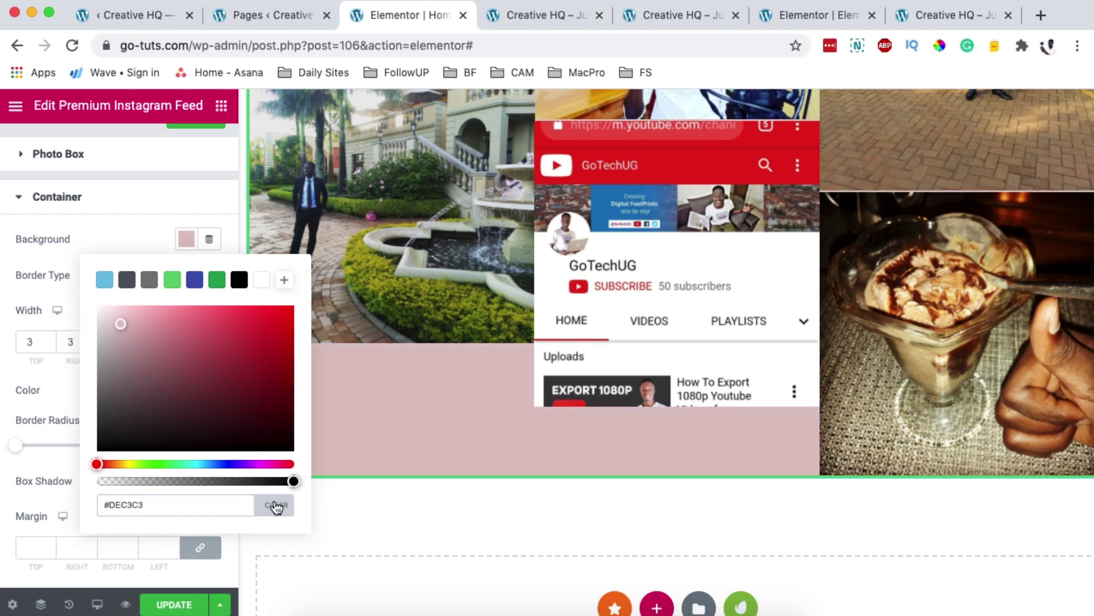
{"action": "left_click", "coordinate": [276, 506]}
{"action": "left_click", "coordinate": [59, 391]}
Set the container Border Type to None and collapse the photo and container style sections.
{"action": "left_click", "coordinate": [135, 276]}
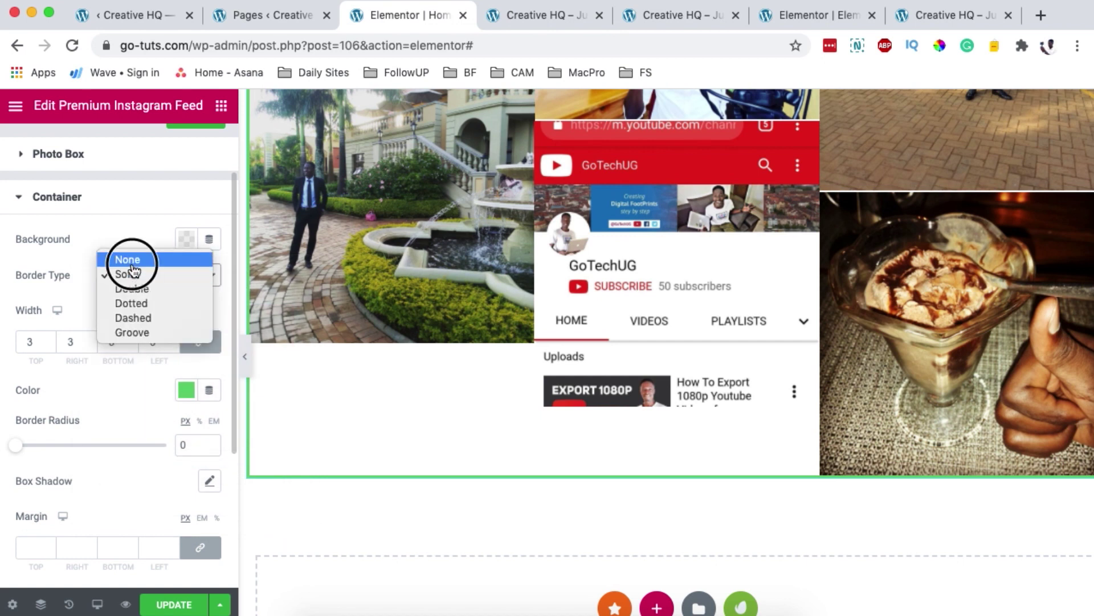
{"action": "left_click", "coordinate": [120, 255]}
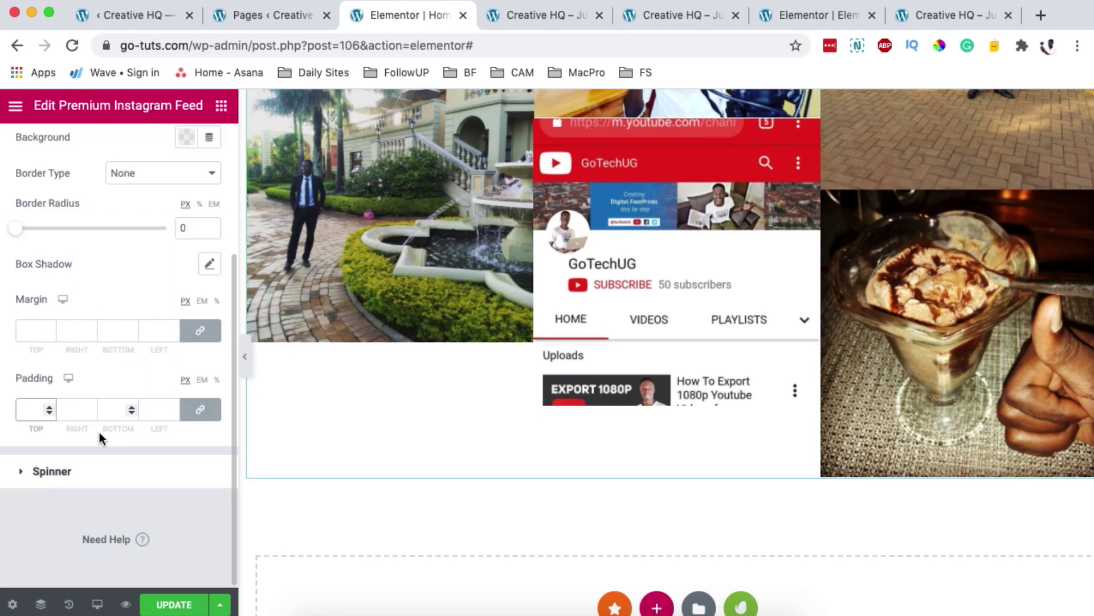
{"action": "scroll", "coordinate": [118, 255], "scroll_direction": "up", "scroll_amount": 5}
{"action": "scroll", "coordinate": [118, 255], "scroll_direction": "down", "scroll_amount": 2}
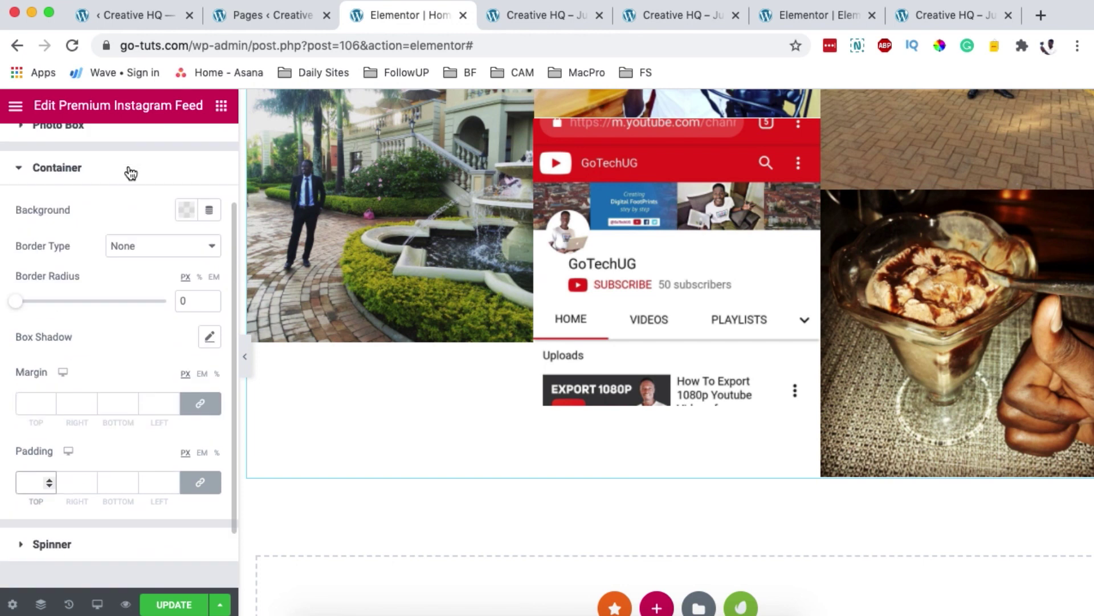
{"action": "scroll", "coordinate": [127, 171], "scroll_direction": "up", "scroll_amount": 2}
{"action": "left_click", "coordinate": [73, 235]}
{"action": "left_click", "coordinate": [73, 234]}
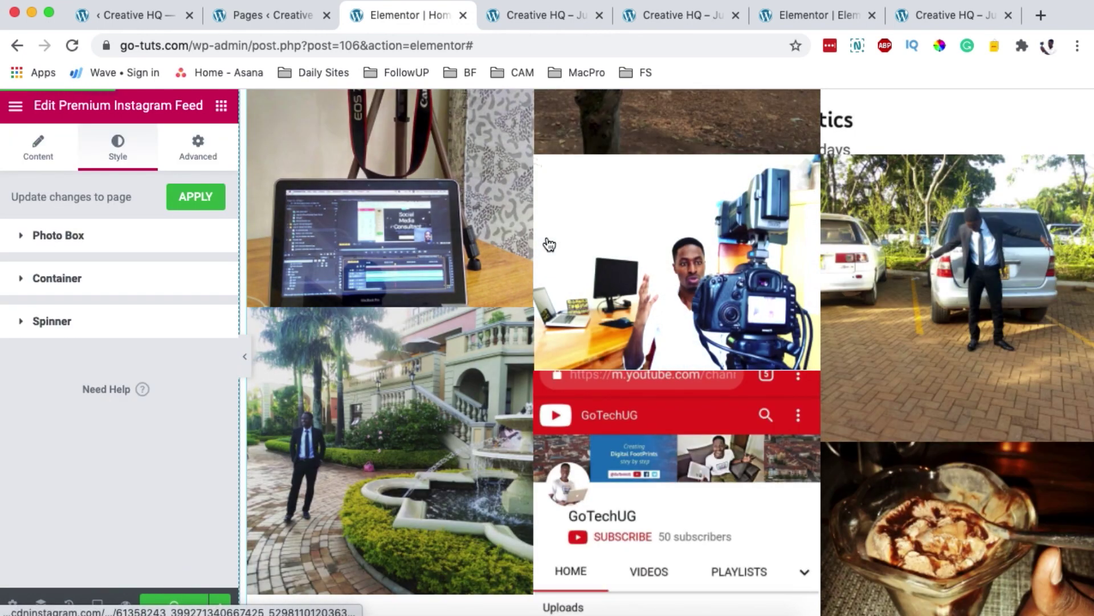
{"action": "key", "text": "ctrl+Tab"}
{"action": "key", "text": "super+r"}
{"action": "scroll", "coordinate": [537, 350], "scroll_direction": "down", "scroll_amount": 15}
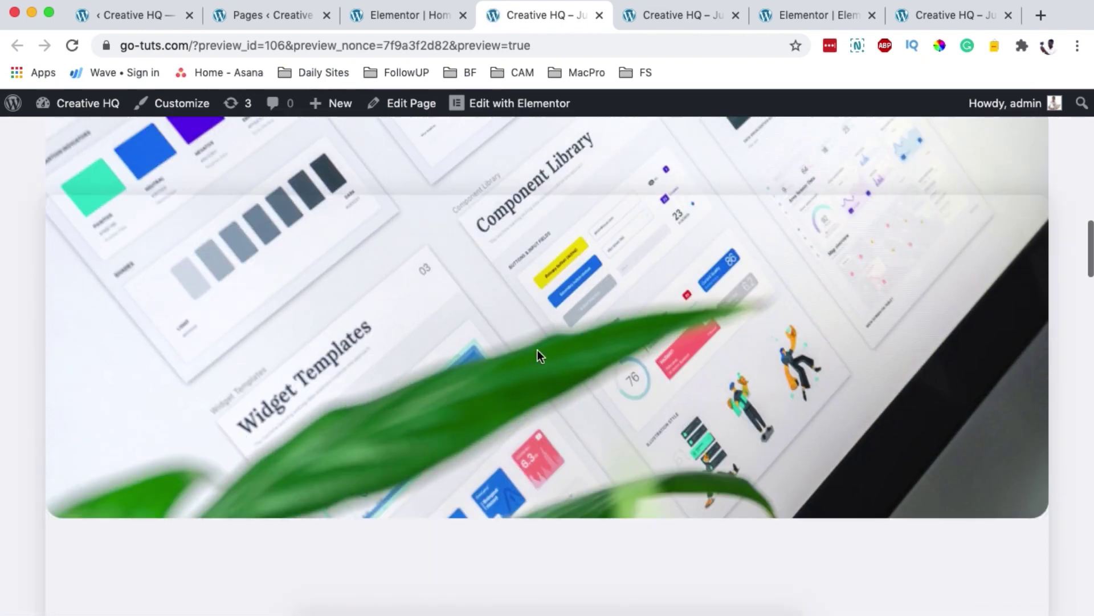
{"action": "scroll", "coordinate": [537, 350], "scroll_direction": "up", "scroll_amount": 20}
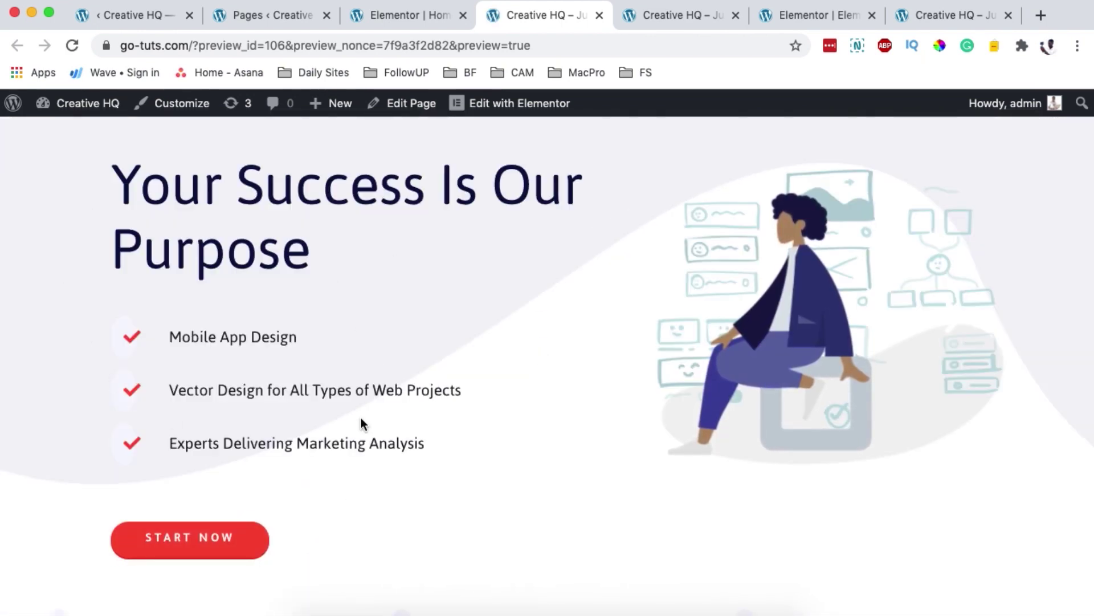
{"action": "scroll", "coordinate": [362, 422], "scroll_direction": "down", "scroll_amount": 15}
{"action": "scroll", "coordinate": [362, 423], "scroll_direction": "up", "scroll_amount": 5}
{"action": "scroll", "coordinate": [361, 423], "scroll_direction": "down", "scroll_amount": 10}
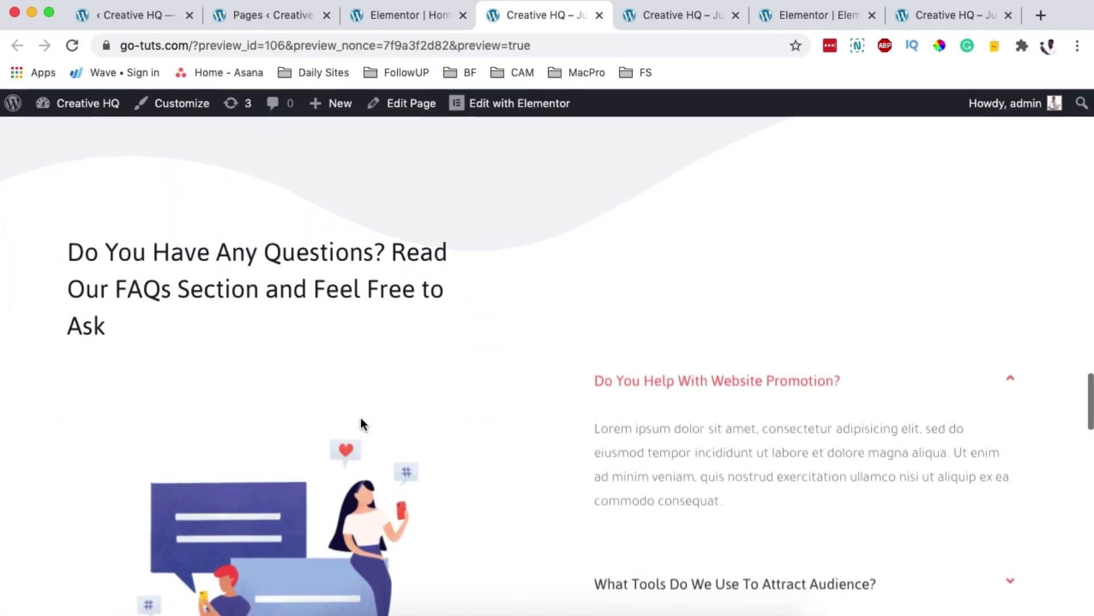
{"action": "left_click", "coordinate": [416, 15]}
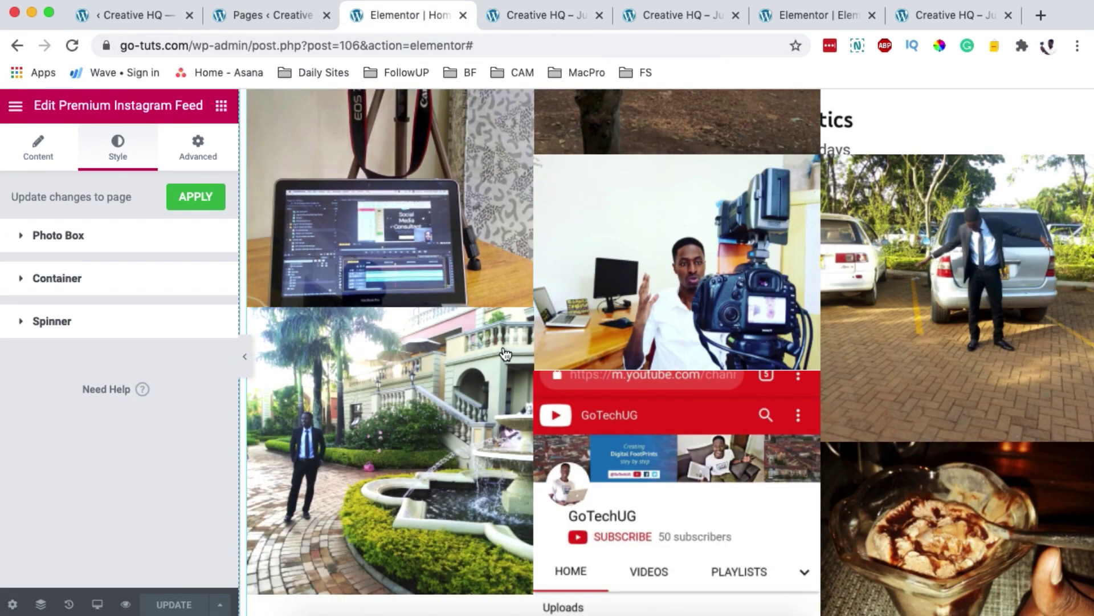
{"action": "scroll", "coordinate": [1040, 234], "scroll_direction": "up", "scroll_amount": 6}
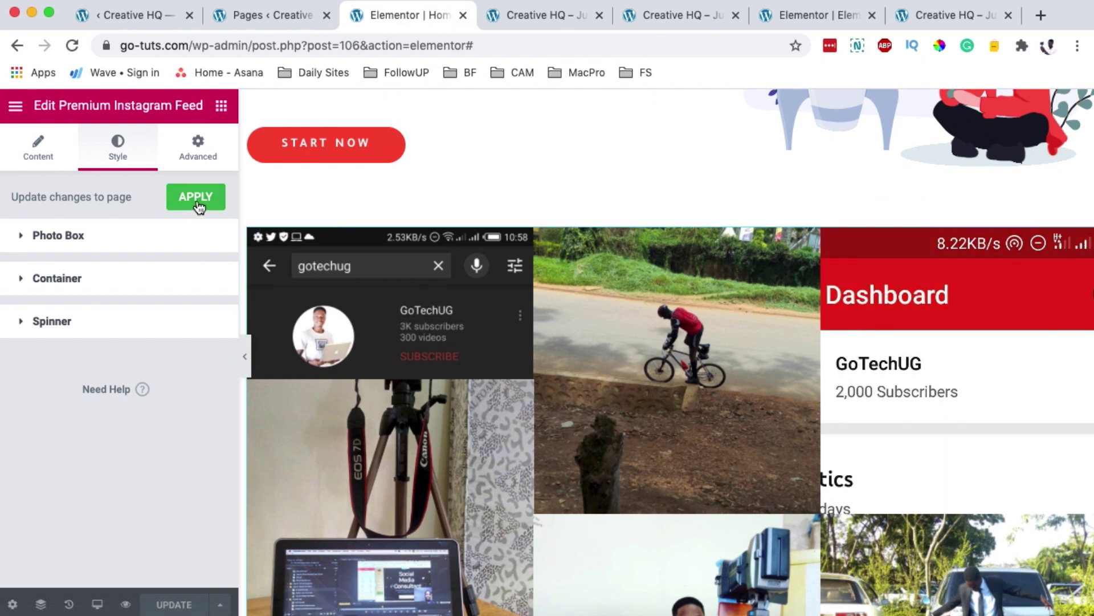
Under Motion Effects, choose Fade In Up with a 500 ms Animation Delay and click Update.
{"action": "left_click", "coordinate": [198, 154]}
{"action": "scroll", "coordinate": [60, 476], "scroll_direction": "down", "scroll_amount": 3}
{"action": "scroll", "coordinate": [60, 476], "scroll_direction": "down", "scroll_amount": 2}
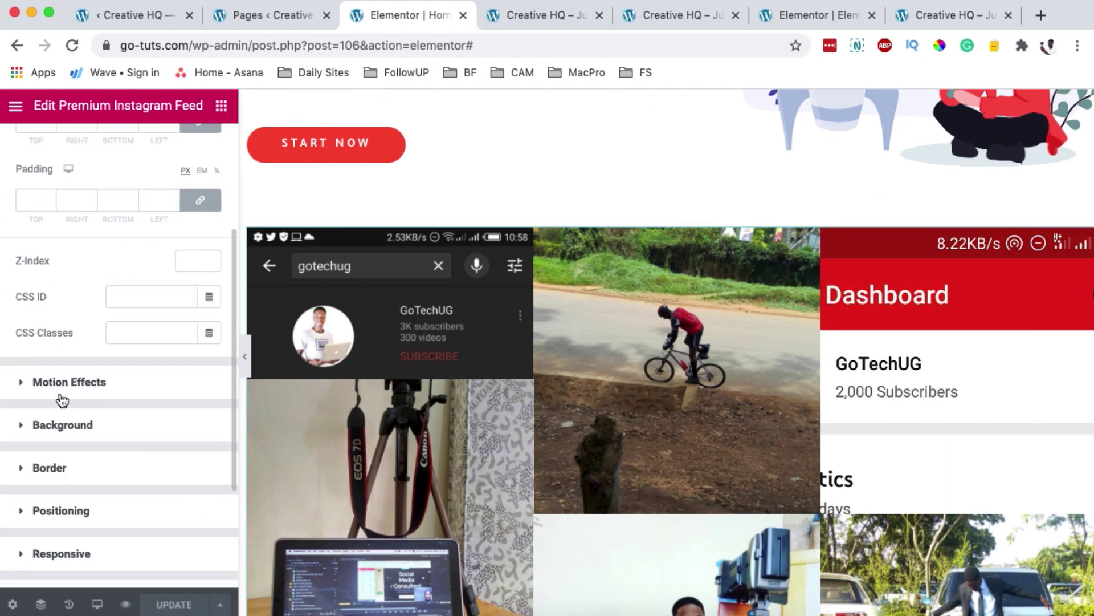
{"action": "left_click", "coordinate": [60, 392]}
{"action": "scroll", "coordinate": [171, 423], "scroll_direction": "down", "scroll_amount": 1}
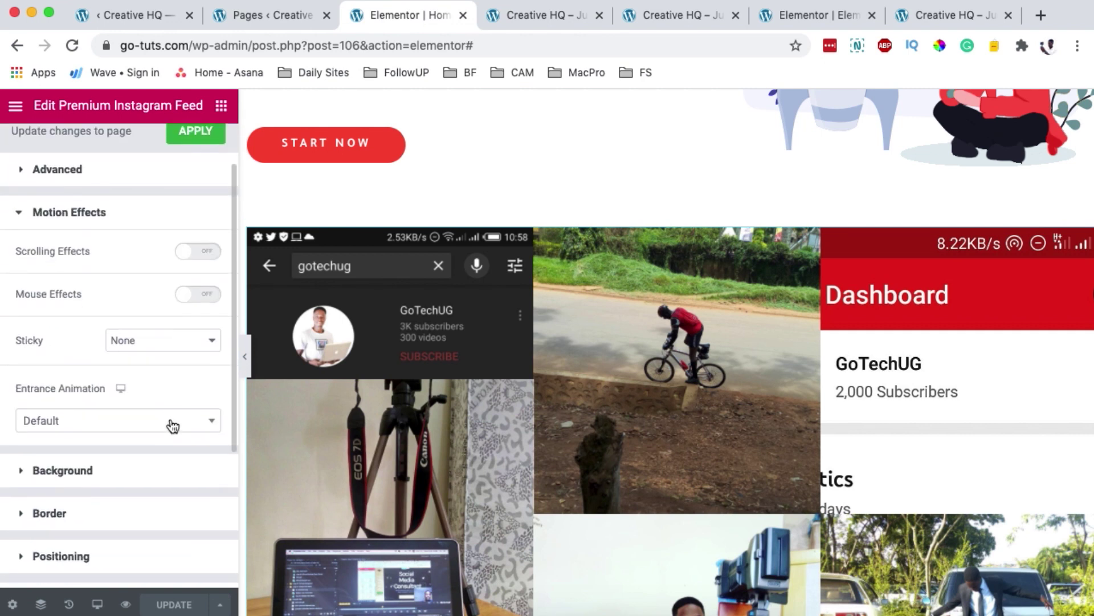
{"action": "left_click", "coordinate": [74, 422]}
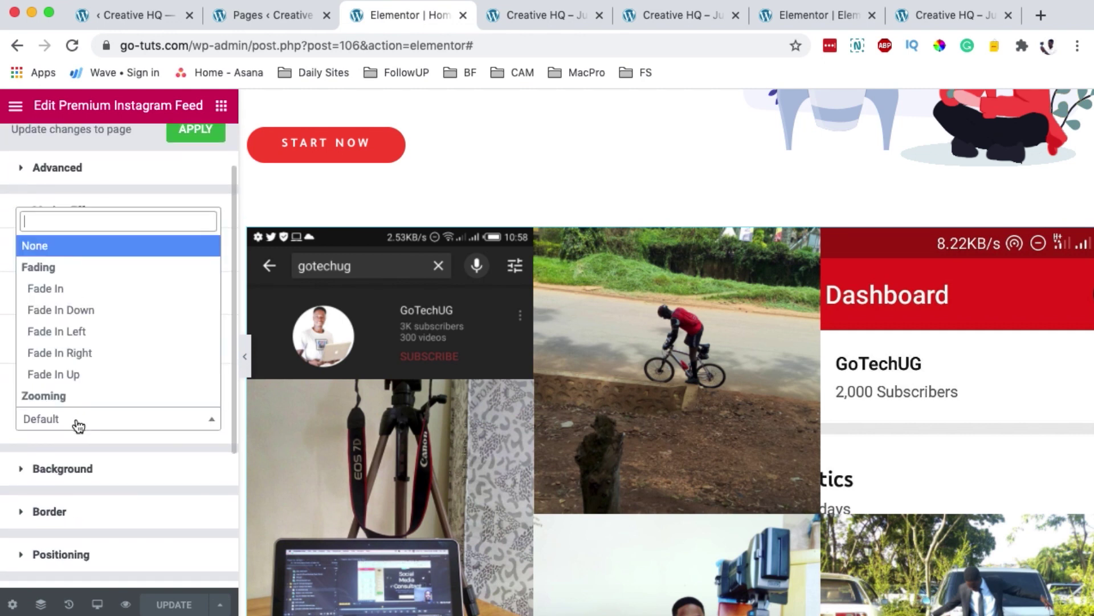
{"action": "left_click", "coordinate": [83, 374]}
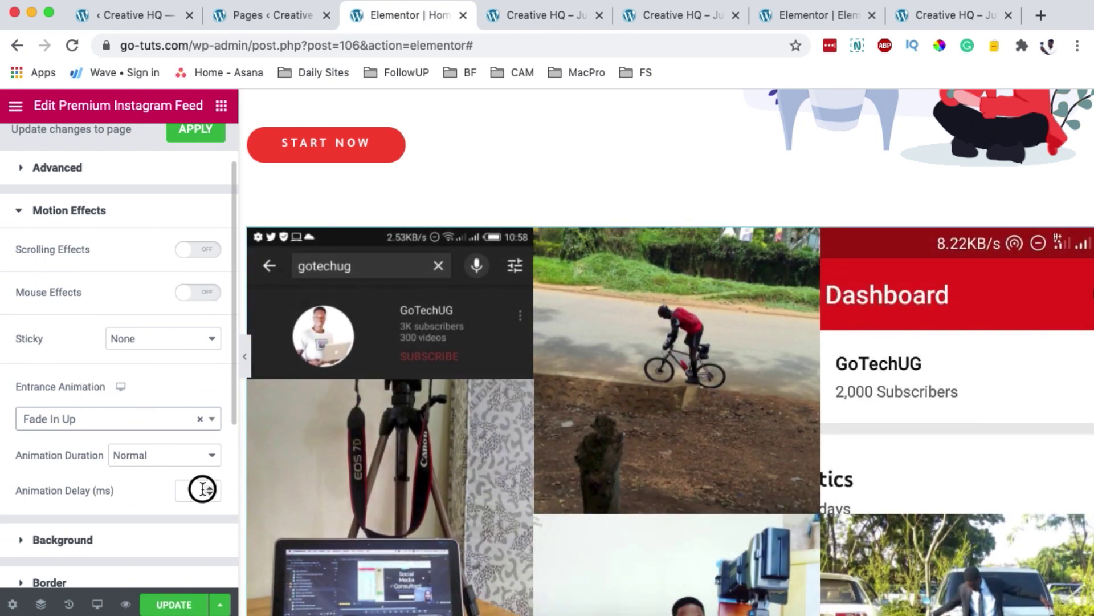
{"action": "left_click", "coordinate": [202, 489]}
{"action": "type", "text": "500"}
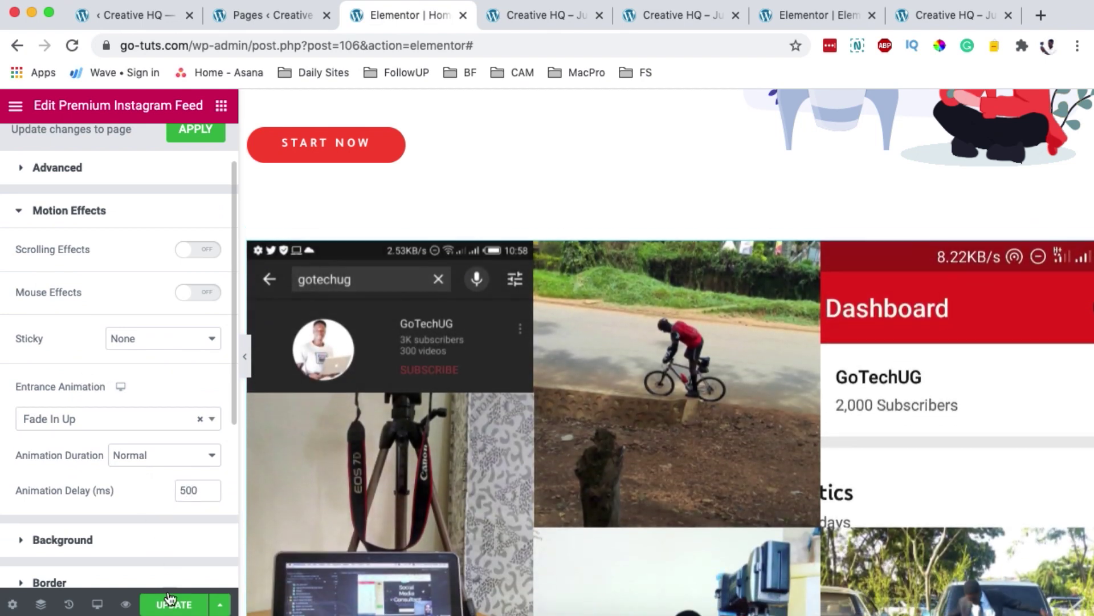
{"action": "left_click", "coordinate": [174, 607]}
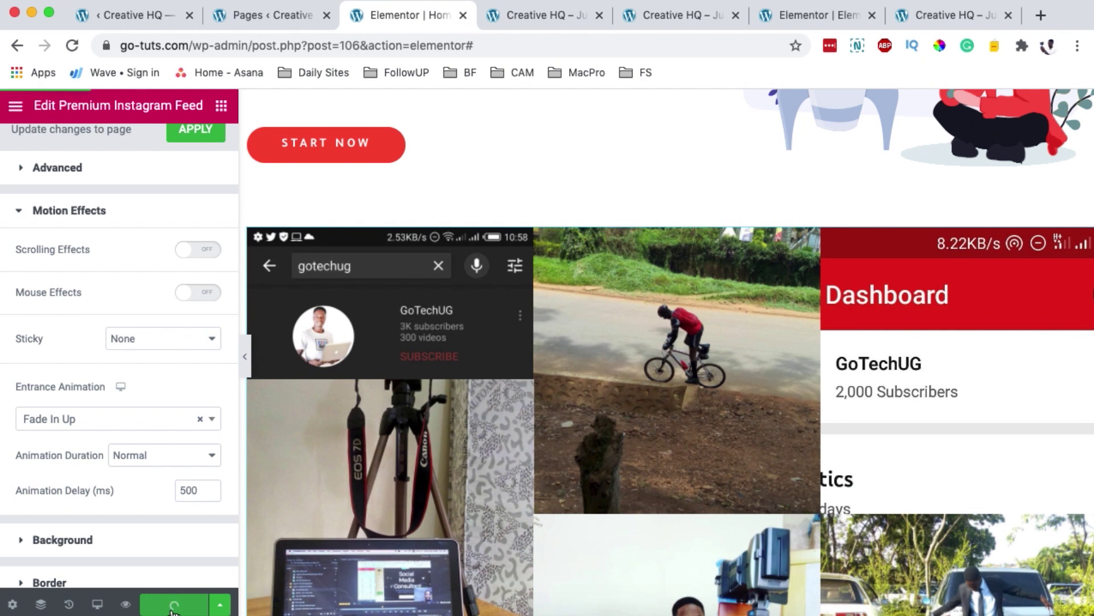
{"action": "left_click", "coordinate": [543, 15]}
{"action": "key", "text": "super+r"}
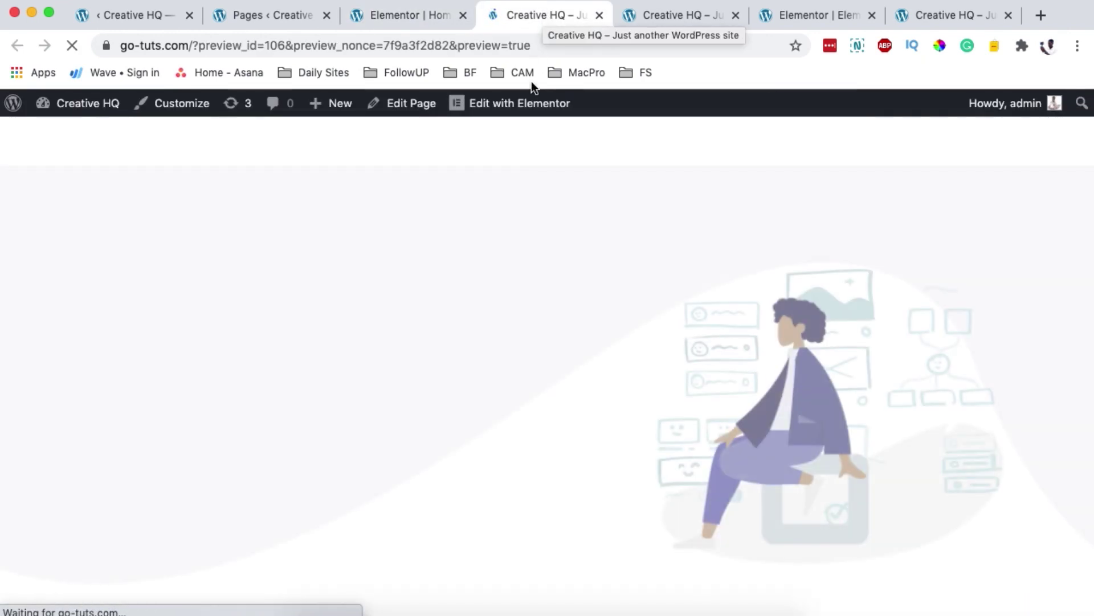
{"action": "scroll", "coordinate": [507, 415], "scroll_direction": "down", "scroll_amount": 15}
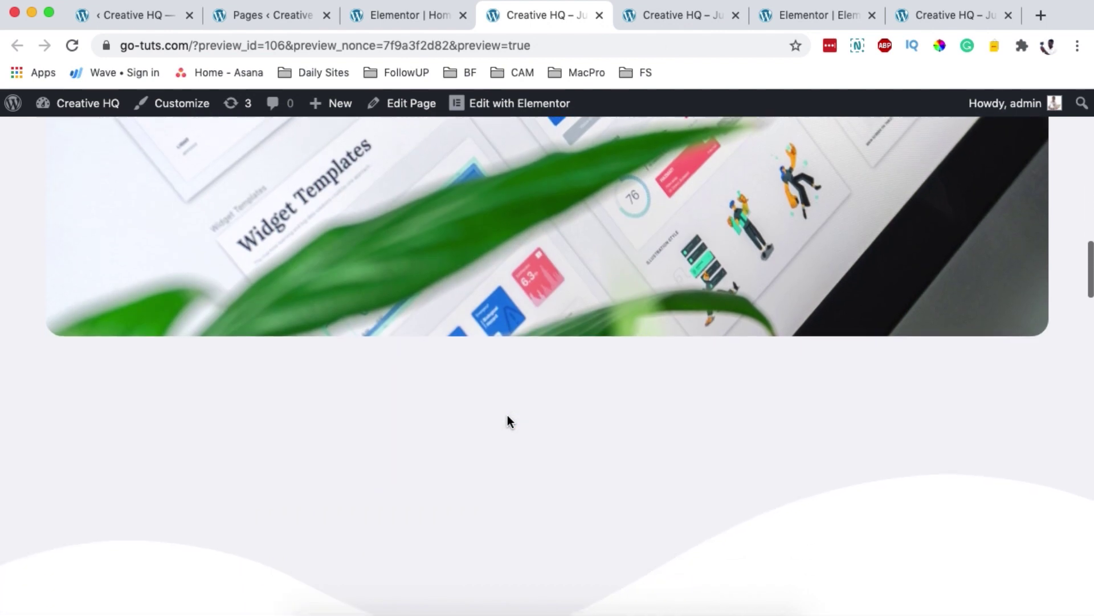
{"action": "scroll", "coordinate": [507, 421], "scroll_direction": "down", "scroll_amount": 5}
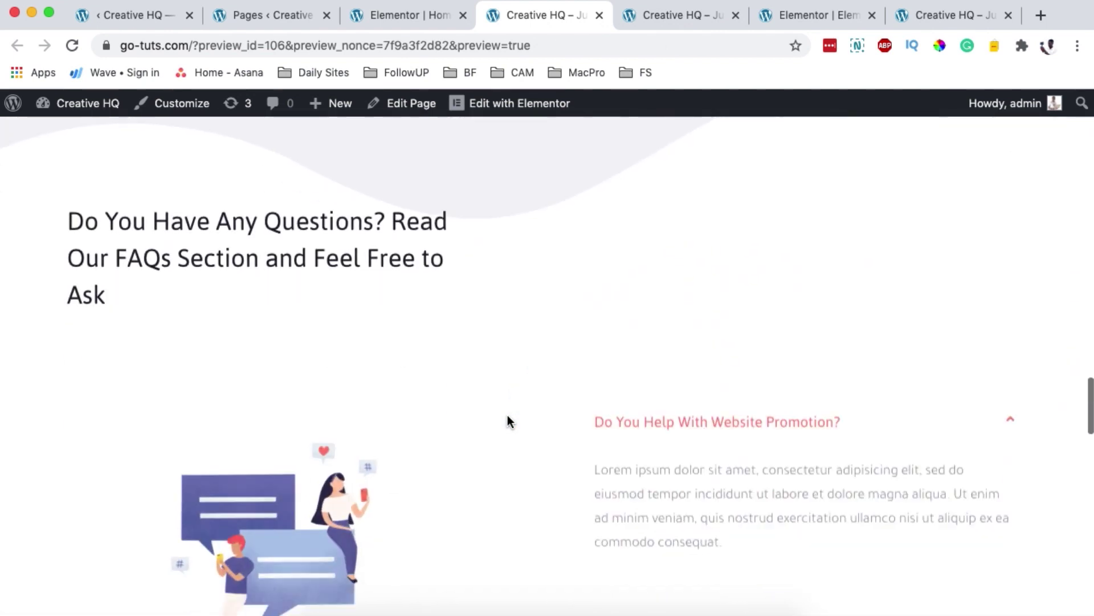
{"action": "scroll", "coordinate": [508, 420], "scroll_direction": "down", "scroll_amount": 10}
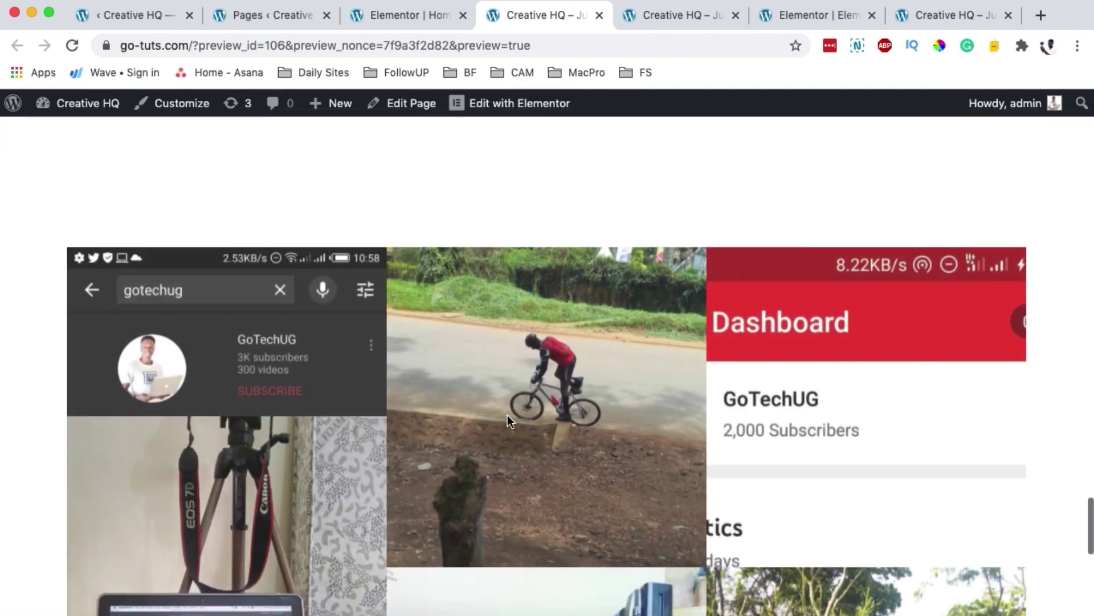
{"action": "scroll", "coordinate": [510, 421], "scroll_direction": "down", "scroll_amount": 10}
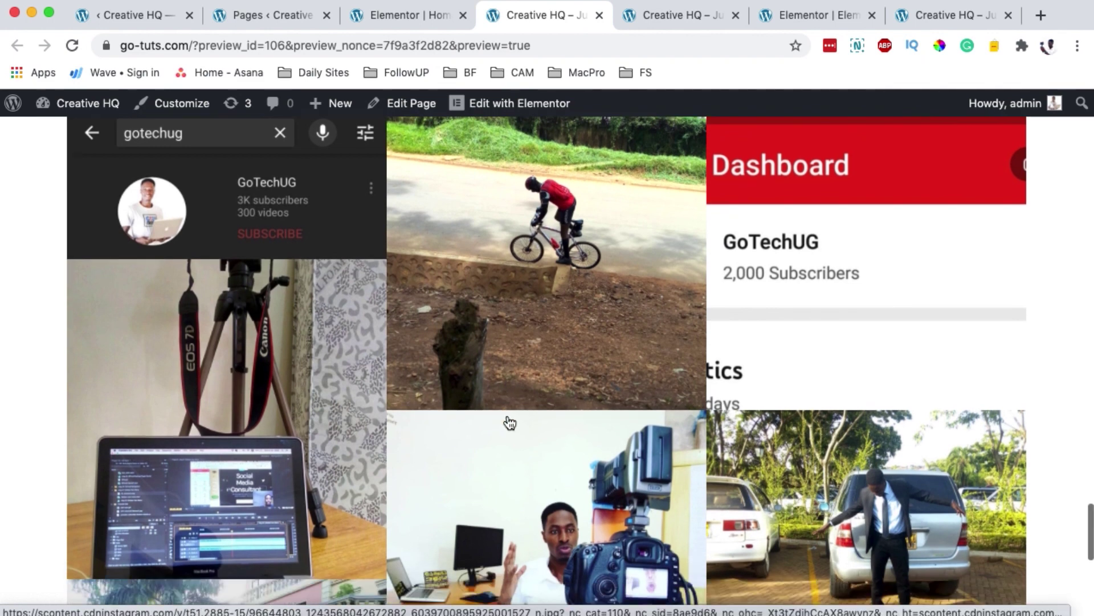
{"action": "scroll", "coordinate": [509, 421], "scroll_direction": "up", "scroll_amount": 5}
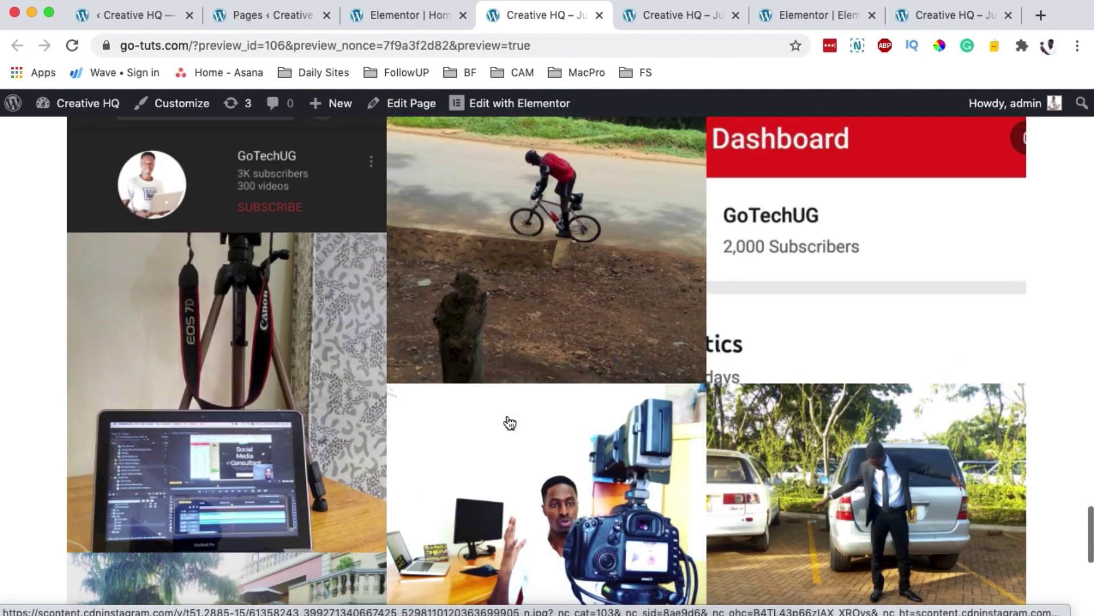
{"action": "left_click", "coordinate": [208, 235]}
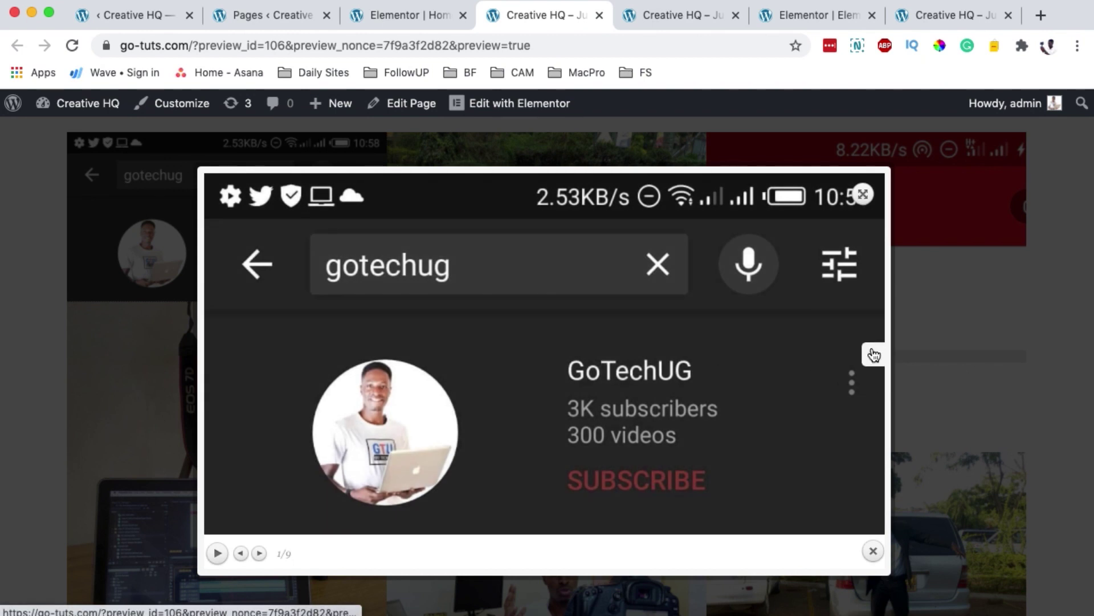
{"action": "left_click", "coordinate": [872, 355]}
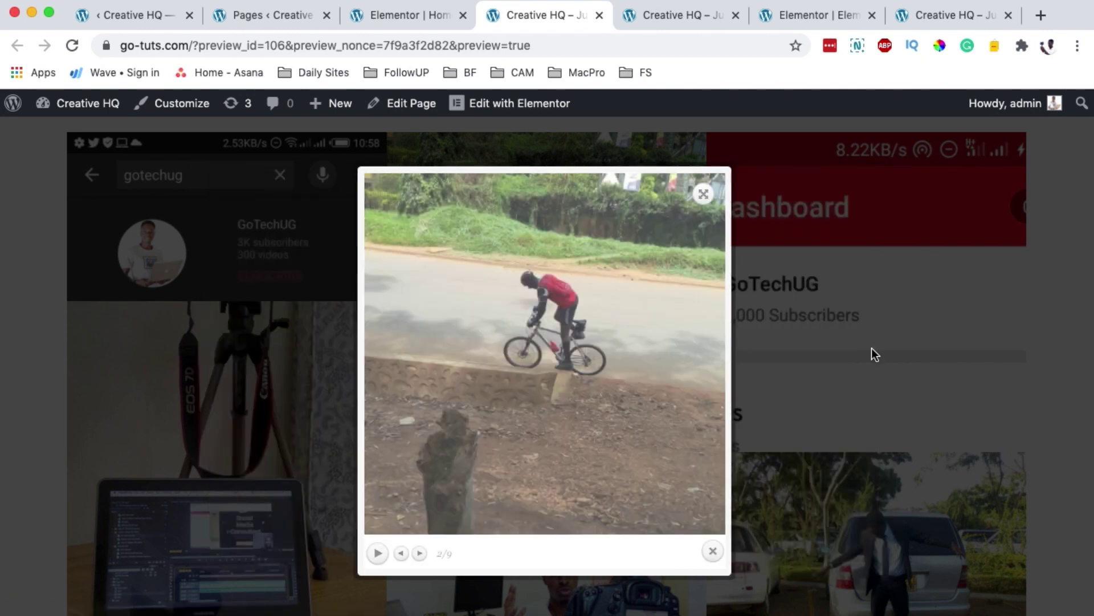
{"action": "left_click", "coordinate": [716, 356]}
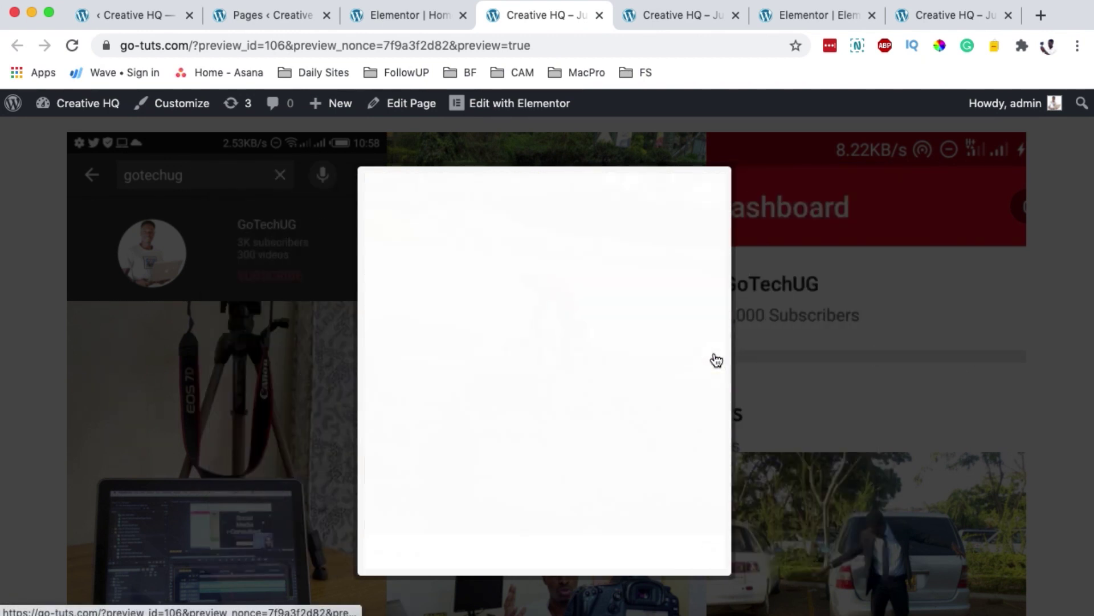
{"action": "left_click", "coordinate": [717, 359]}
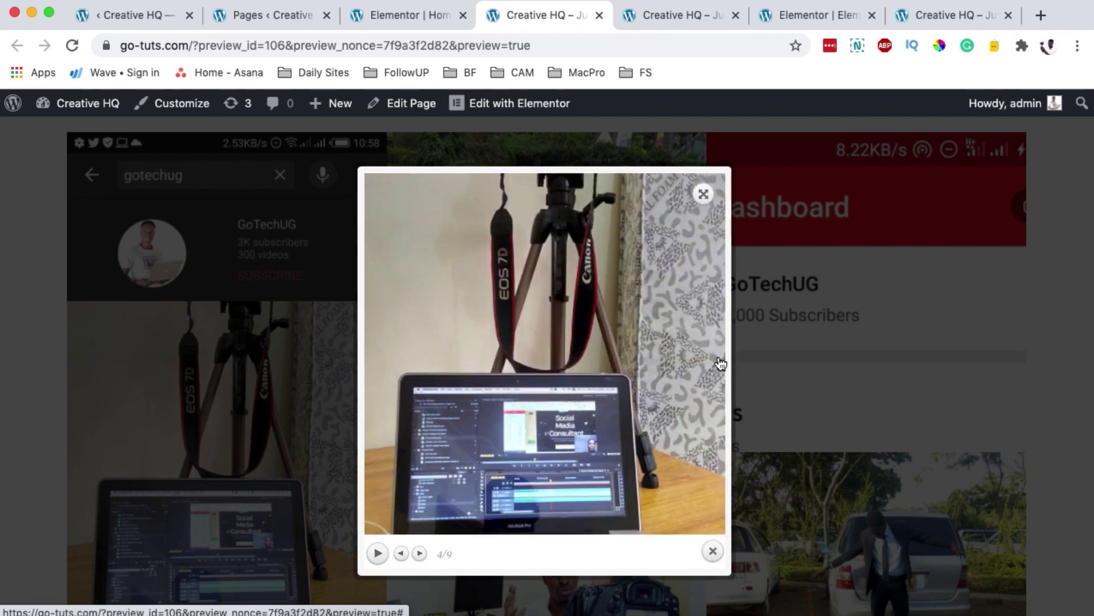
{"action": "left_click", "coordinate": [718, 358]}
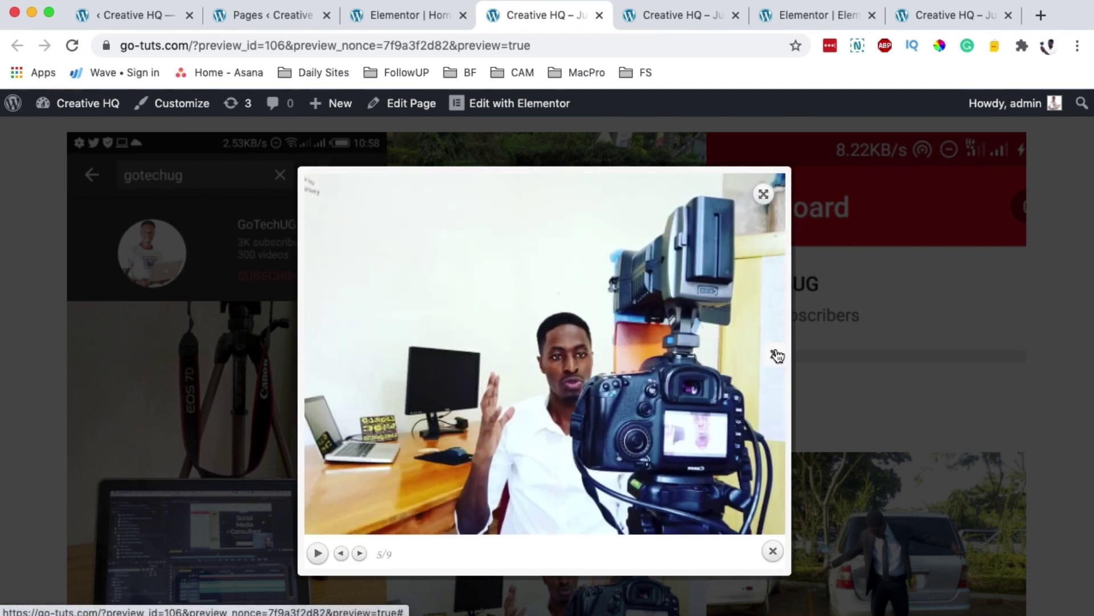
{"action": "left_click", "coordinate": [776, 355]}
{"action": "left_click", "coordinate": [777, 355]}
{"action": "left_click", "coordinate": [411, 18]}
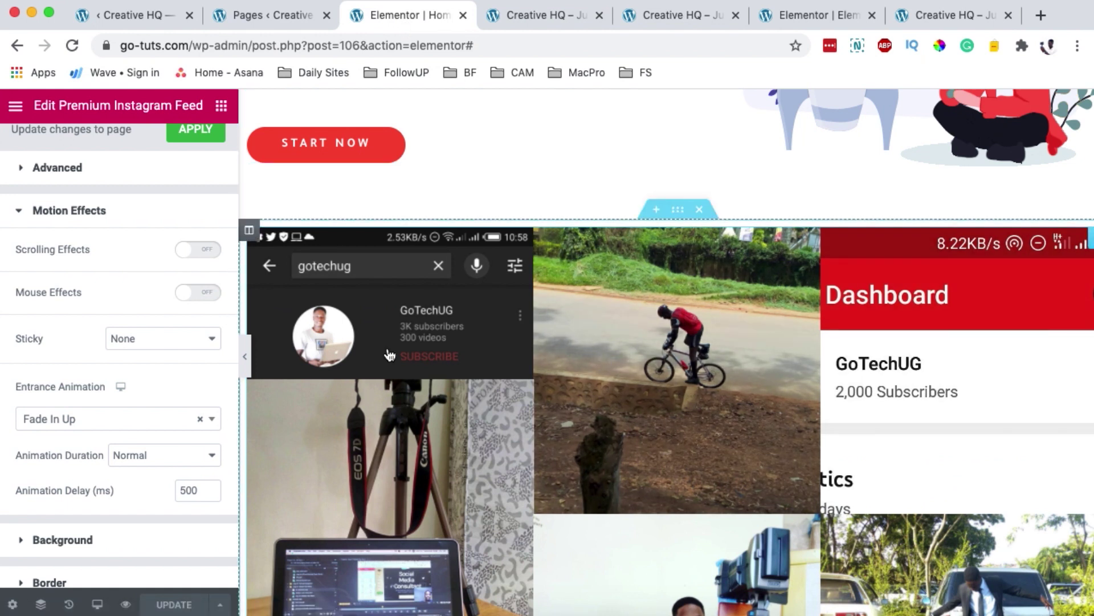
Switch Enable Redirection to Yes under Queries, save with Update, and go to the live preview.
{"action": "scroll", "coordinate": [207, 362], "scroll_direction": "up", "scroll_amount": 2}
{"action": "left_click", "coordinate": [46, 152]}
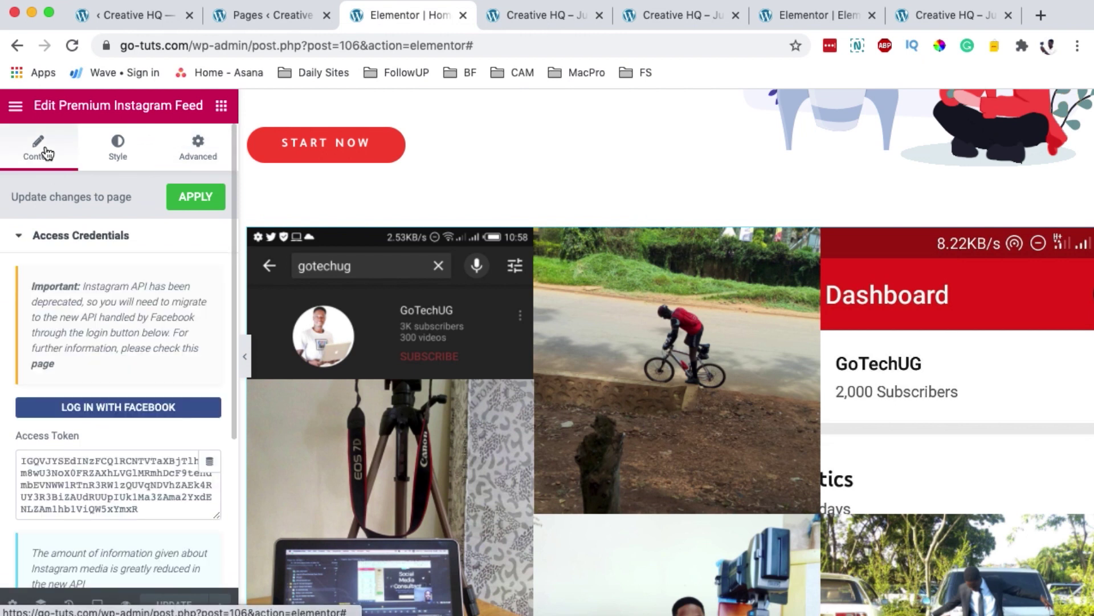
{"action": "scroll", "coordinate": [163, 364], "scroll_direction": "down", "scroll_amount": 4}
{"action": "left_click", "coordinate": [95, 425]}
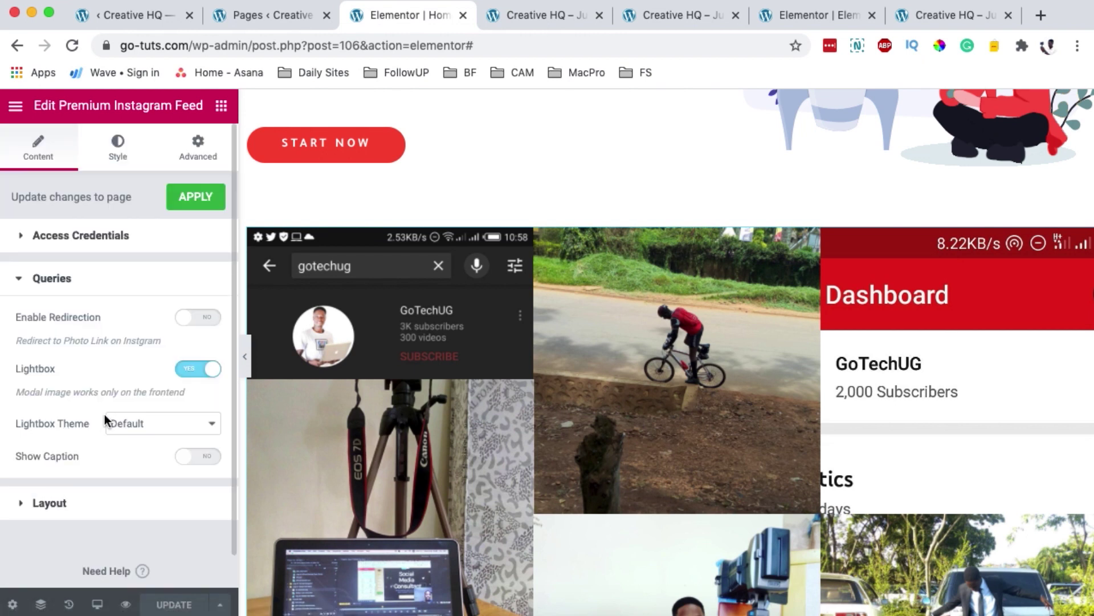
{"action": "left_click", "coordinate": [208, 317]}
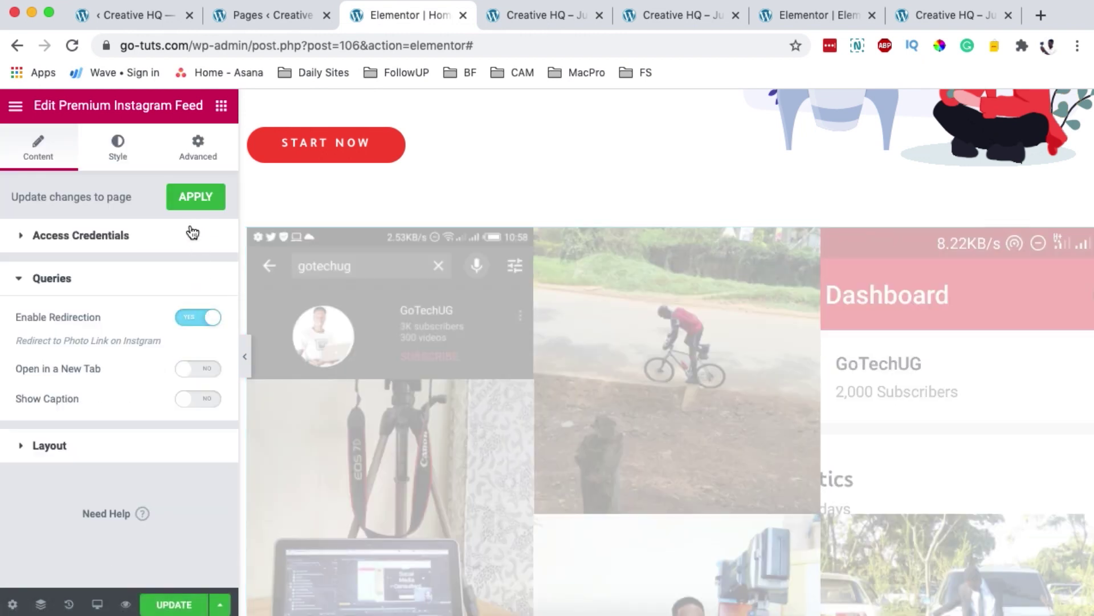
{"action": "left_click", "coordinate": [167, 602]}
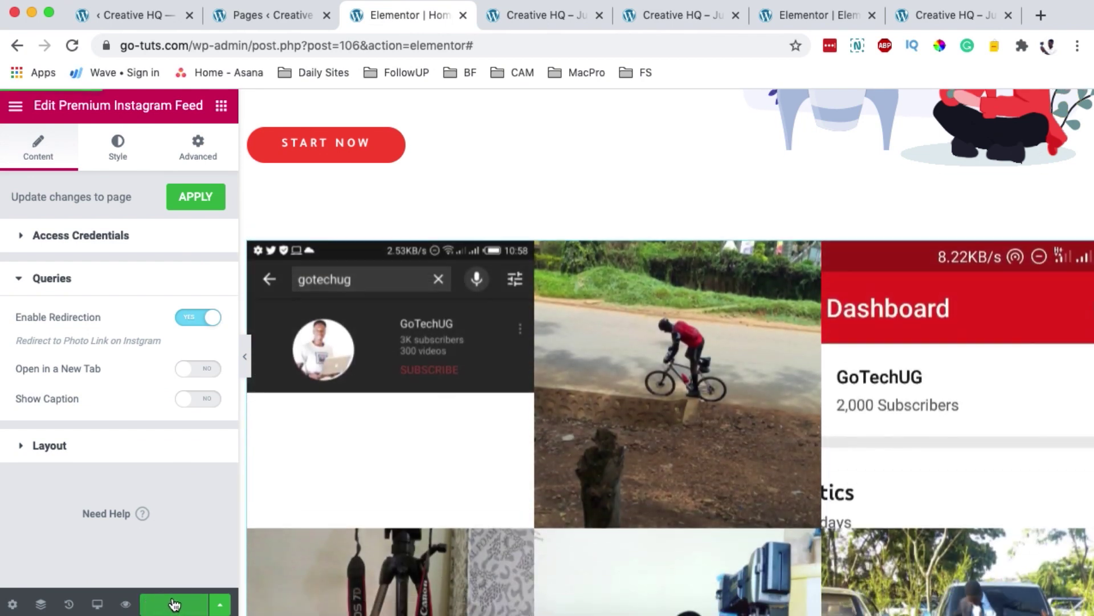
{"action": "left_click", "coordinate": [545, 15]}
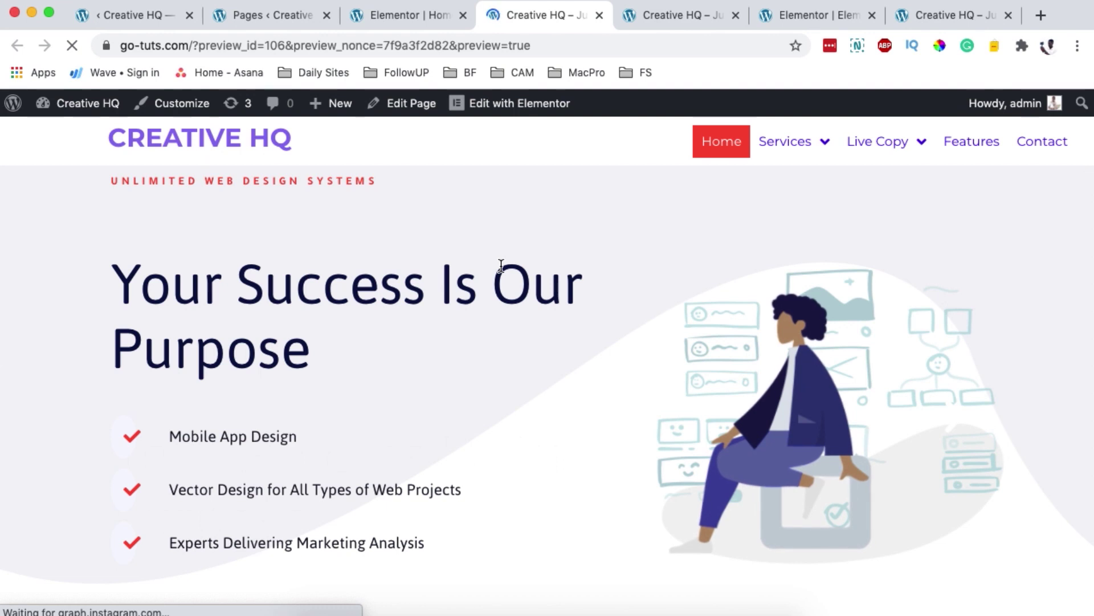
Scroll to the Instagram grid and click the cyclist photo to load its Instagram post.
{"action": "scroll", "coordinate": [501, 266], "scroll_direction": "down", "scroll_amount": 20}
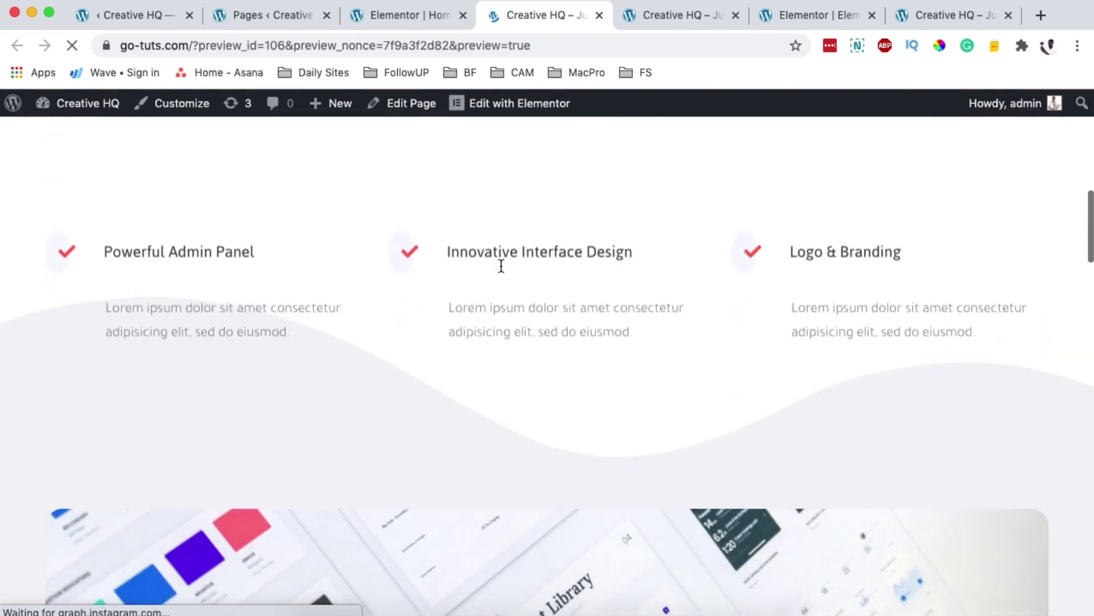
{"action": "scroll", "coordinate": [501, 268], "scroll_direction": "down", "scroll_amount": 5}
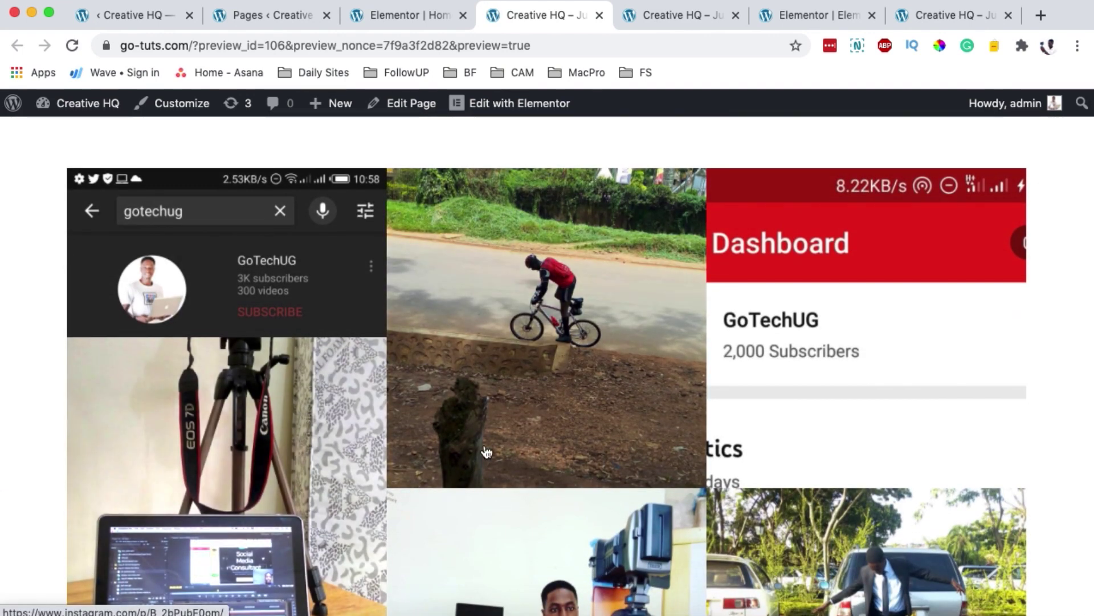
{"action": "left_click", "coordinate": [552, 329]}
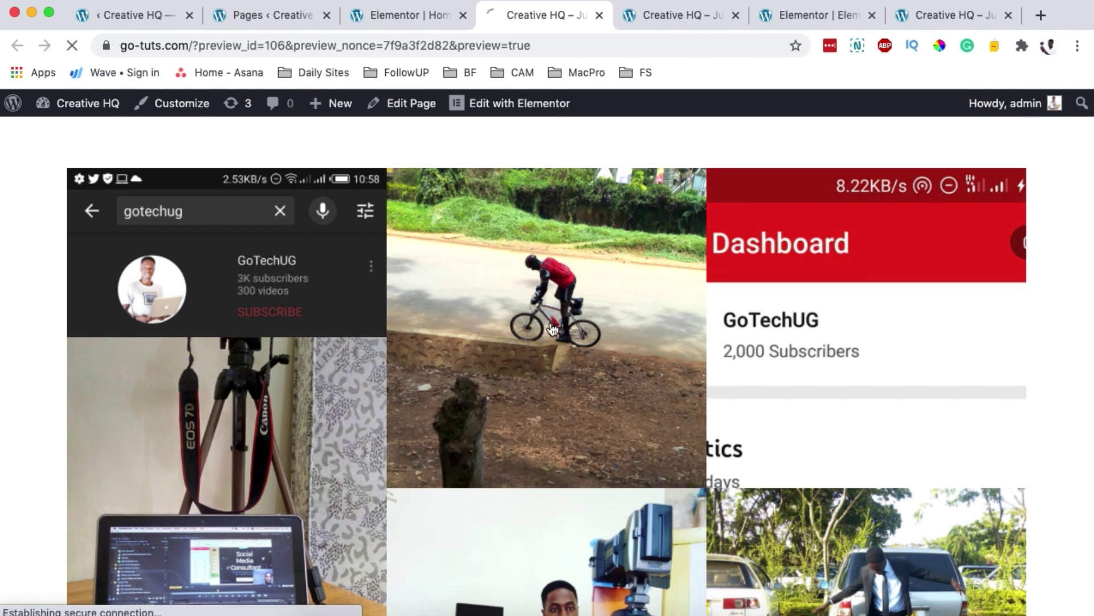